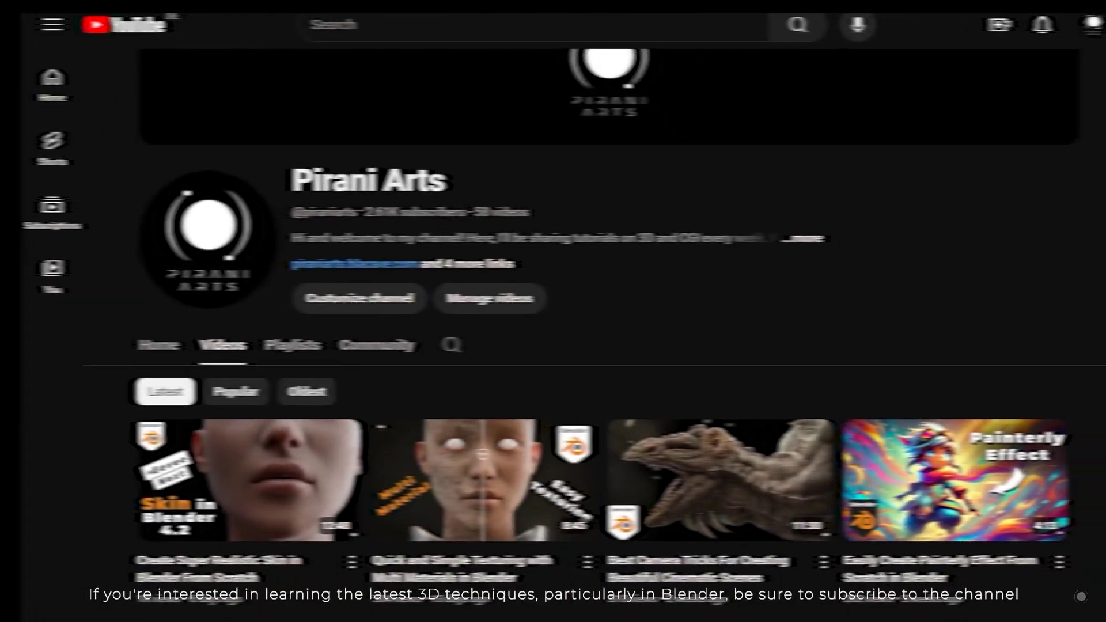
# Turn the timeline into a Shader Editor showing WallMat and reposition its Image Texture node.
pyautogui.scroll(-5, 553, 346)
pyautogui.scroll(-9, 579, 355)
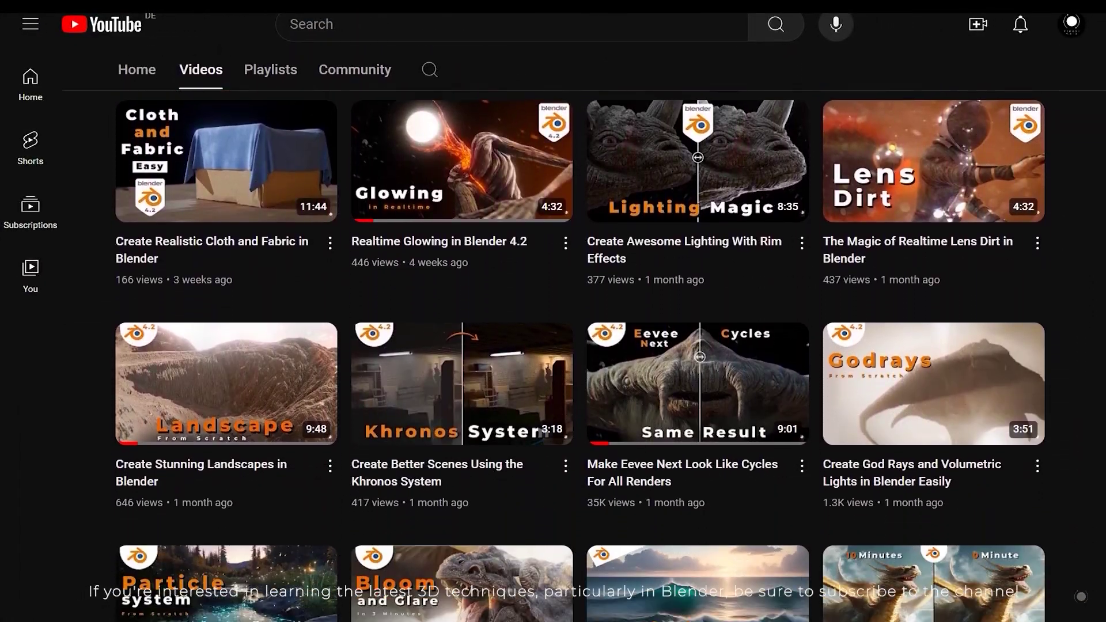
pyautogui.scroll(-7, 579, 356)
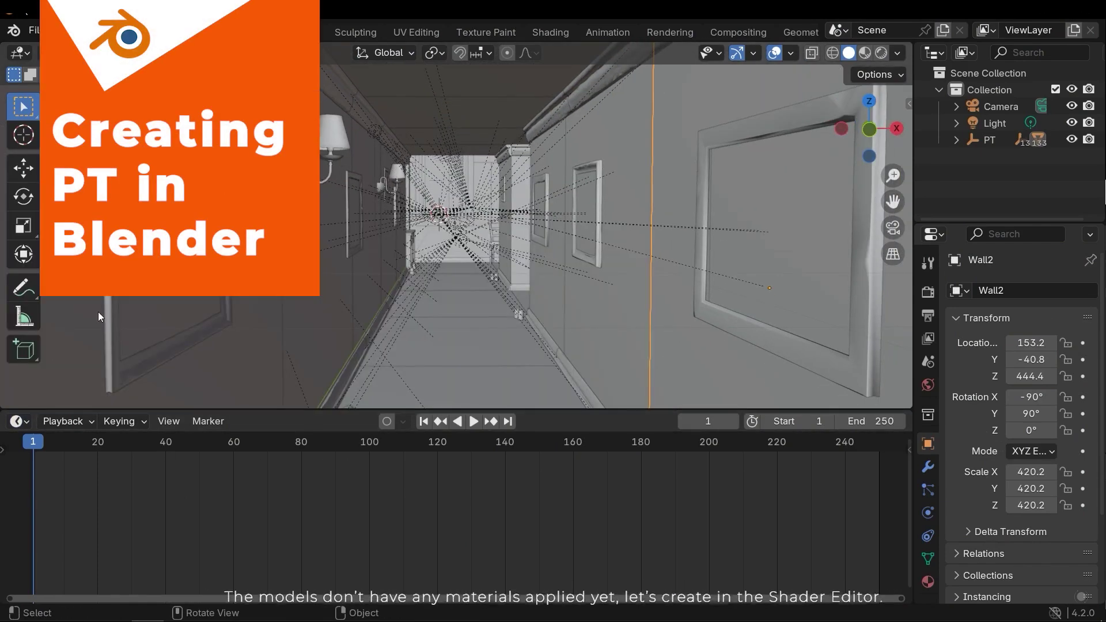
pyautogui.click(27, 420)
pyautogui.click(50, 365)
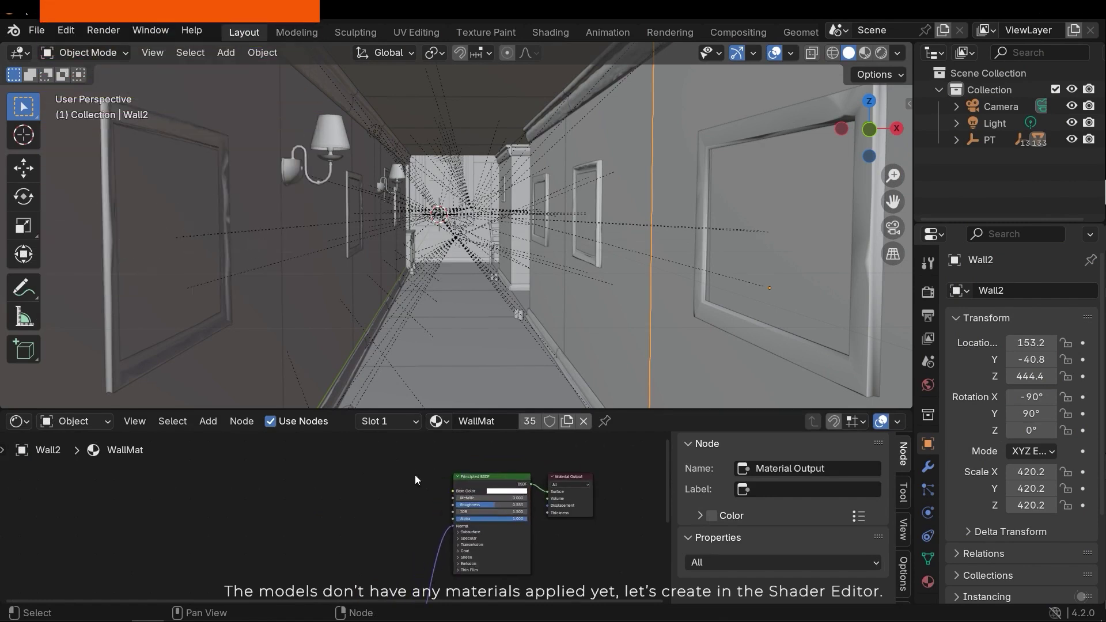
pyautogui.scroll(3, 415, 475)
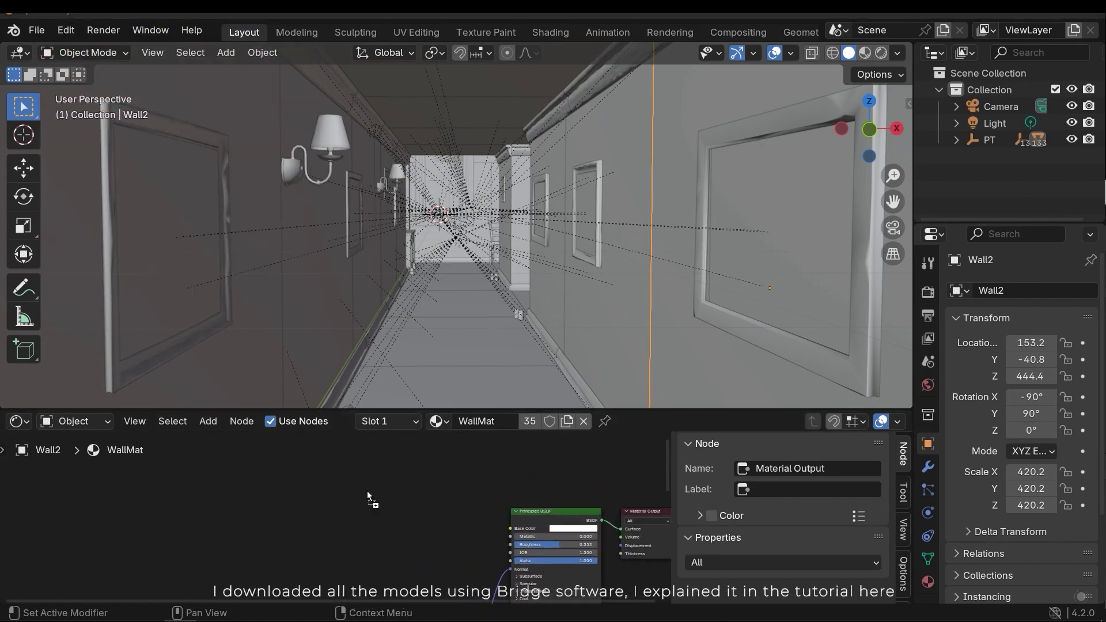
pyautogui.moveTo(409, 487); pyautogui.dragTo(523, 530)
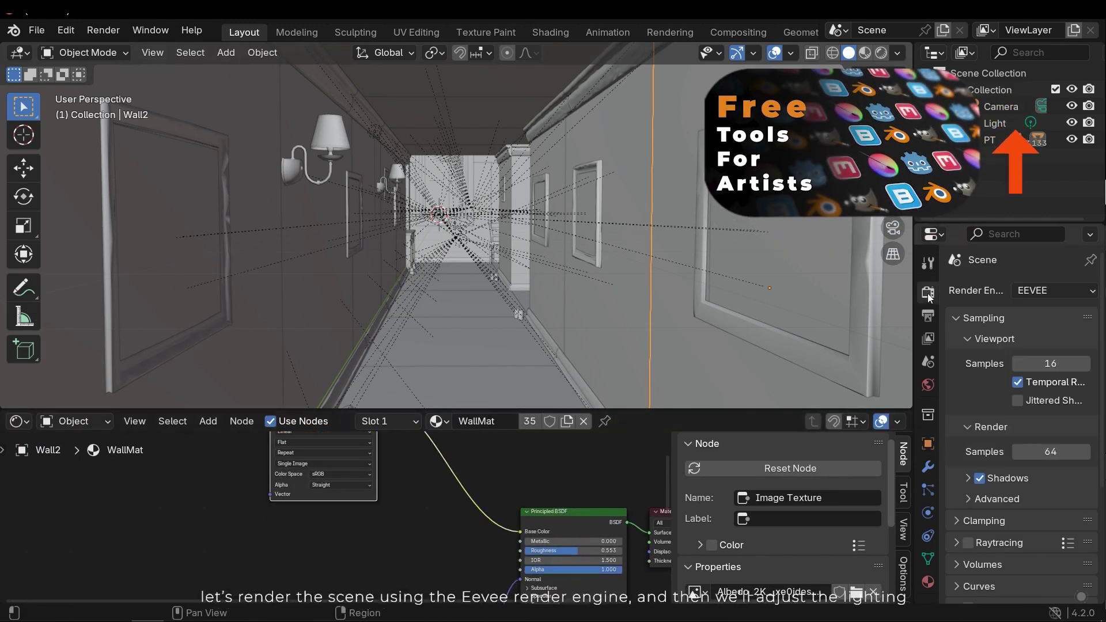
# Switch to rendered shading and set the two point lights to 300 W and 100 W.
pyautogui.click(576, 119)
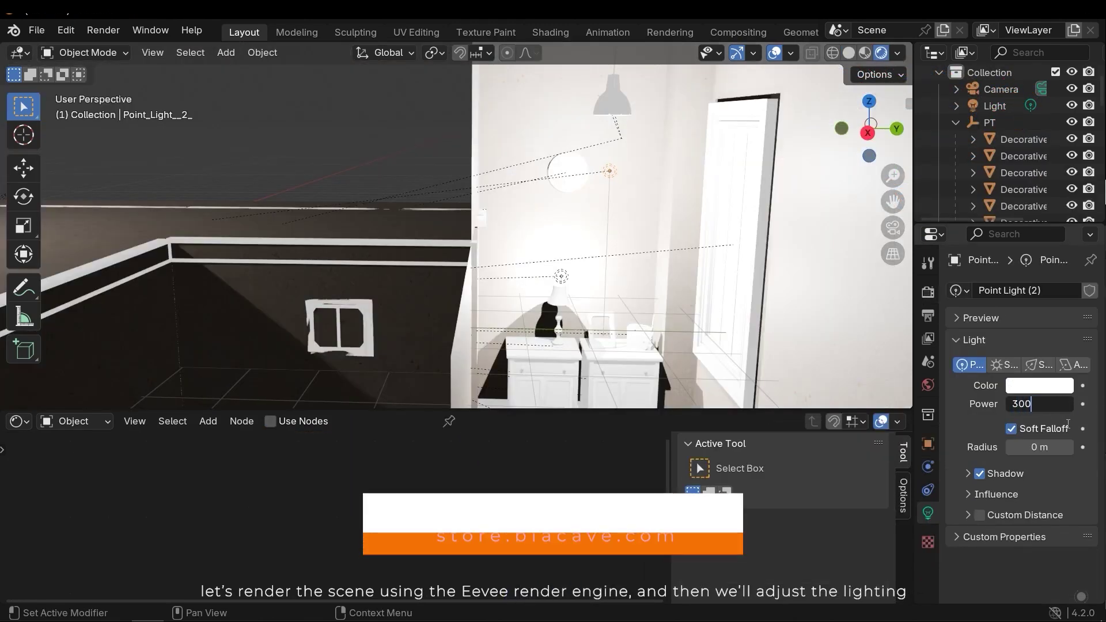
pyautogui.press('Return')
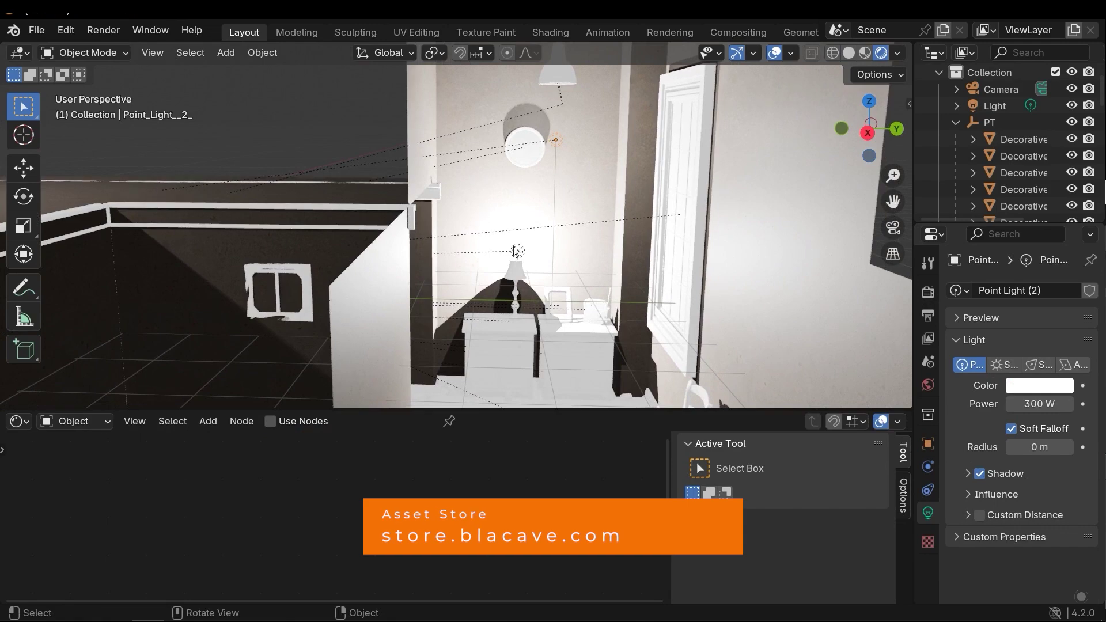
pyautogui.click(1021, 403)
pyautogui.write('100')
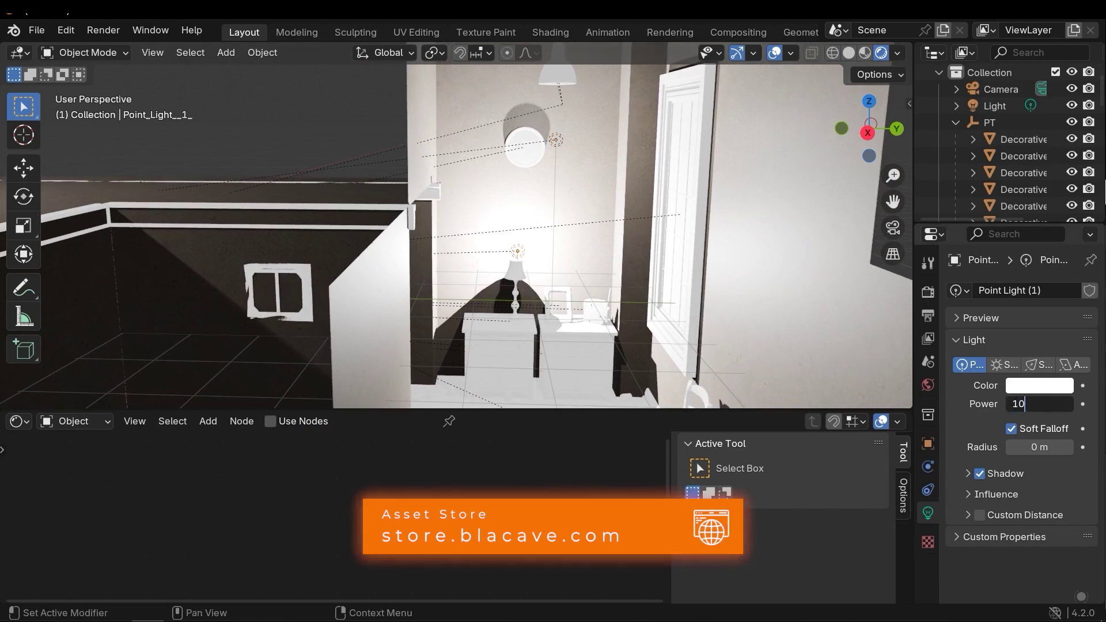
pyautogui.press('Return')
pyautogui.moveTo(457, 358); pyautogui.dragTo(526, 210, button='middle')
# Select Wall2 and link its normal texture through a Normal Map at strength 1.000.
pyautogui.click(567, 257)
pyautogui.click(568, 286)
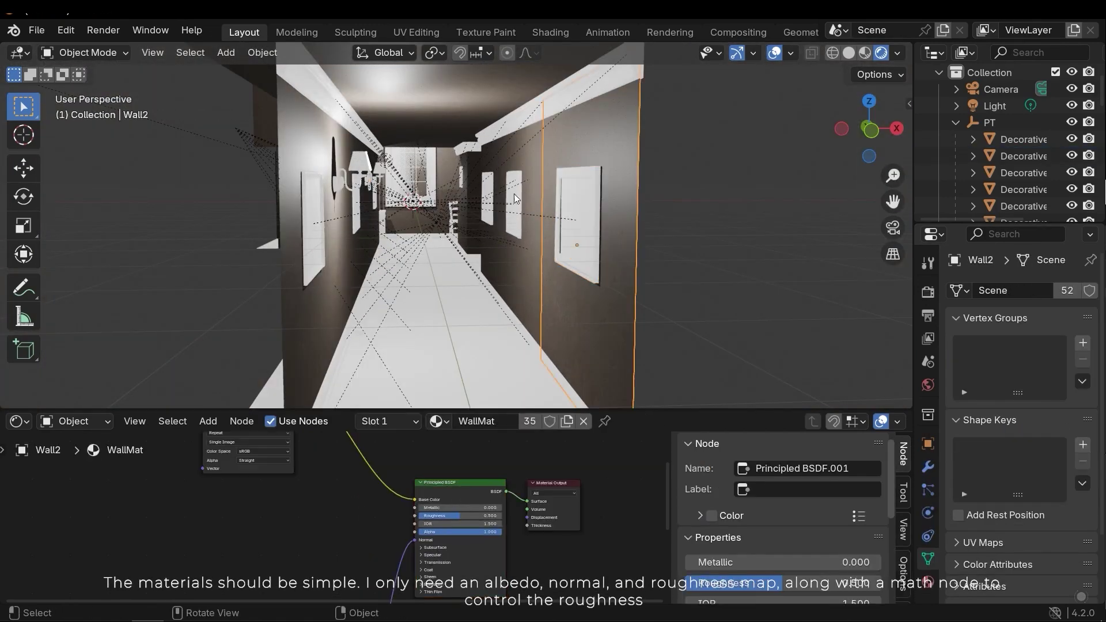
pyautogui.moveTo(568, 286); pyautogui.dragTo(519, 254, button='middle')
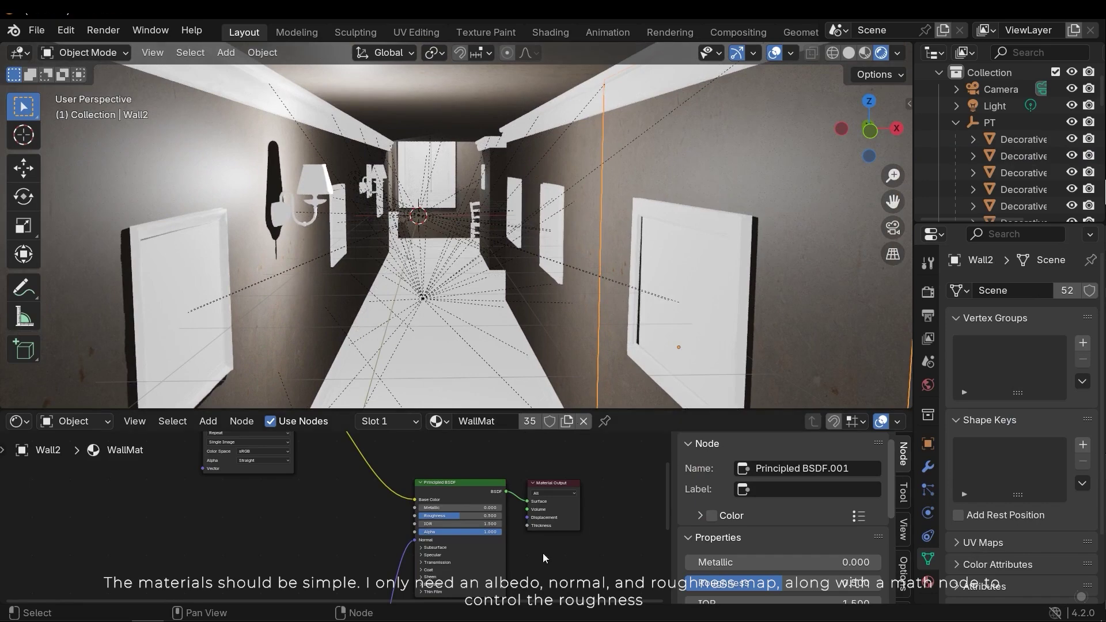
pyautogui.scroll(2, 441, 526)
pyautogui.moveTo(403, 576); pyautogui.dragTo(374, 489, button='middle')
pyautogui.click(320, 477)
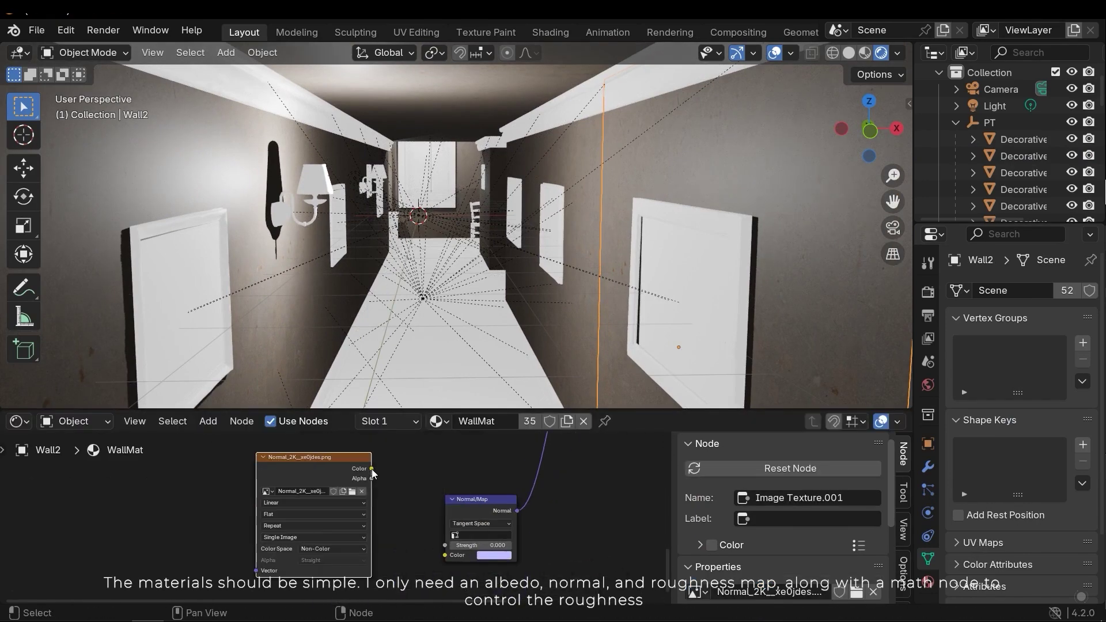
pyautogui.moveTo(372, 468); pyautogui.dragTo(445, 555)
pyautogui.moveTo(491, 244)
pyautogui.mouseDown(button='middle')
pyautogui.moveTo(528, 178)
pyautogui.moveTo(536, 201)
pyautogui.moveTo(507, 242)
pyautogui.mouseUp(button='middle')
pyautogui.moveTo(403, 547); pyautogui.dragTo(345, 553, button='middle')
pyautogui.moveTo(526, 272); pyautogui.dragTo(345, 300, button='middle')
# Bring the roughness image into WallMat as a texture node and connect it to Roughness.
pyautogui.moveTo(346, 518); pyautogui.dragTo(277, 506, button='middle')
pyautogui.press('Escape')
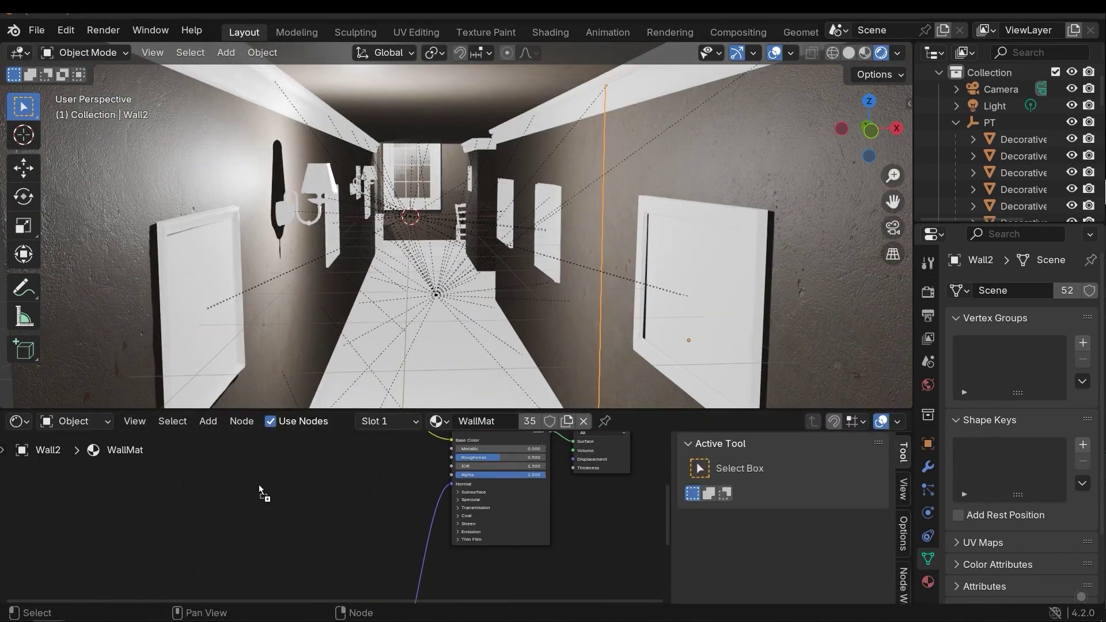
pyautogui.moveTo(259, 493); pyautogui.dragTo(262, 497)
pyautogui.click(271, 538)
pyautogui.click(271, 548)
pyautogui.scroll(-2, 271, 548)
pyautogui.moveTo(184, 562); pyautogui.dragTo(358, 548)
pyautogui.moveTo(374, 486); pyautogui.dragTo(375, 437, button='middle')
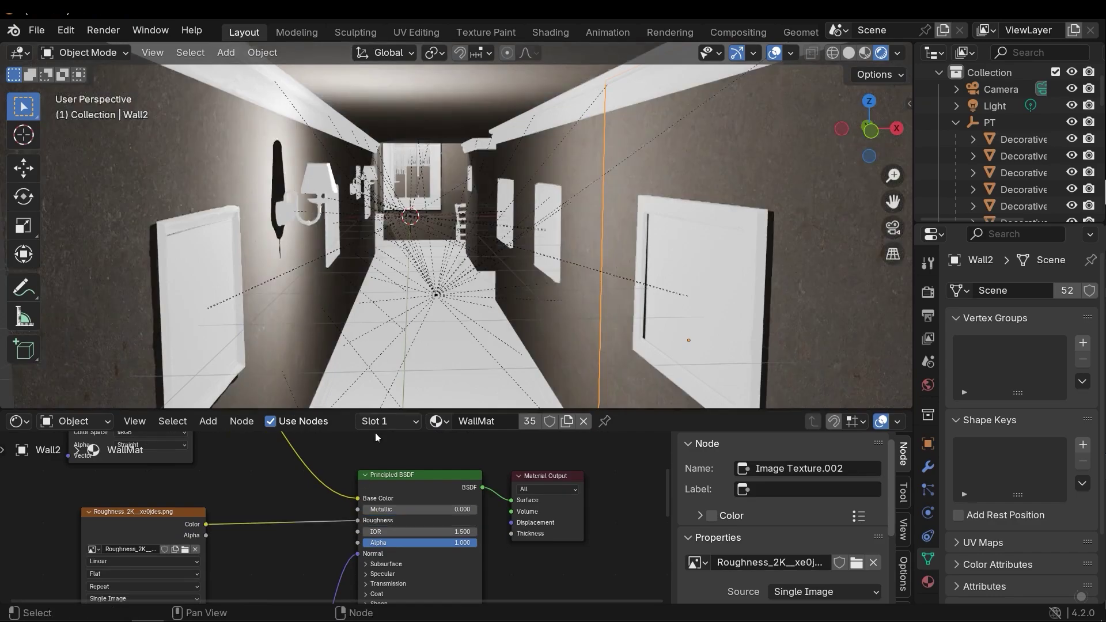
pyautogui.moveTo(521, 218); pyautogui.dragTo(390, 264, button='middle')
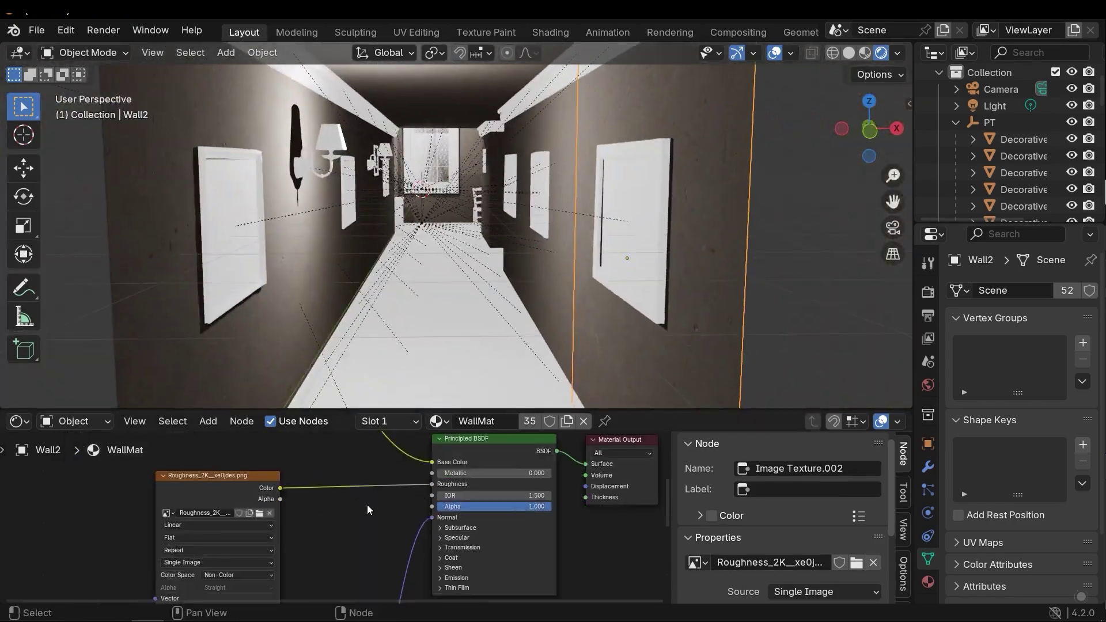
# Insert a Multiply Math node before Roughness with a value of 0.700.
pyautogui.hotkey('shift', 'a')
pyautogui.write('mat')
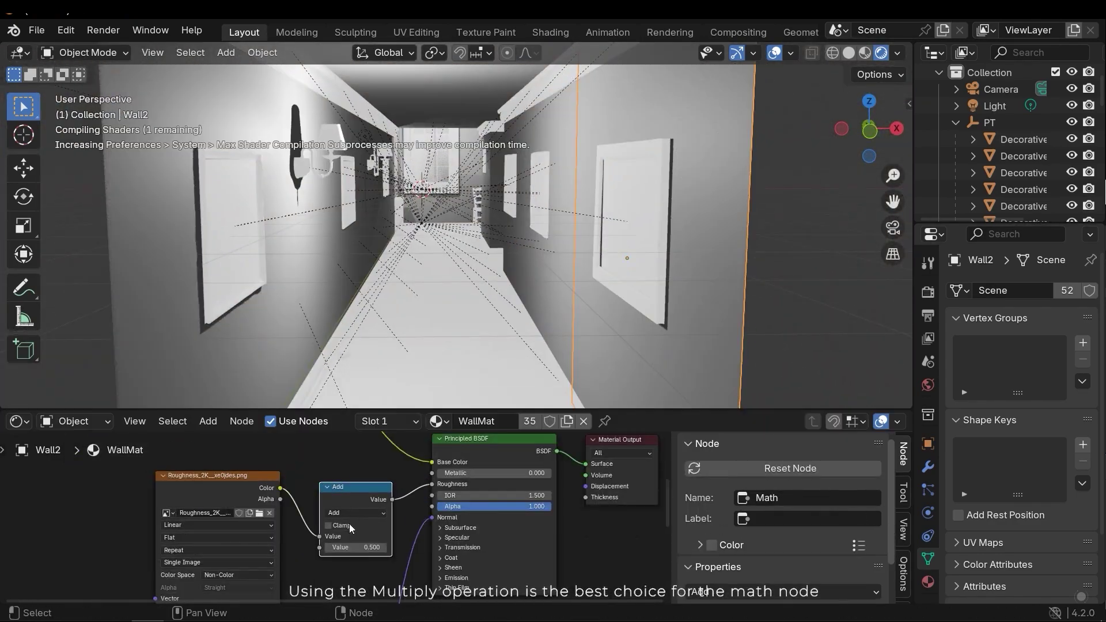
pyautogui.click(346, 525)
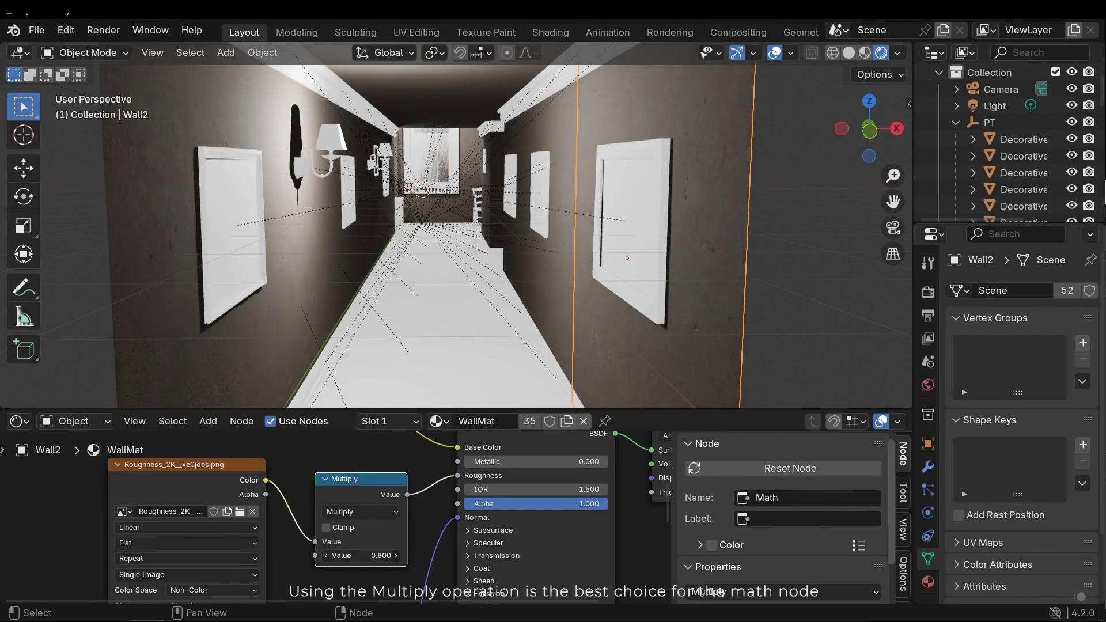
pyautogui.moveTo(518, 322); pyautogui.dragTo(444, 291, button='middle')
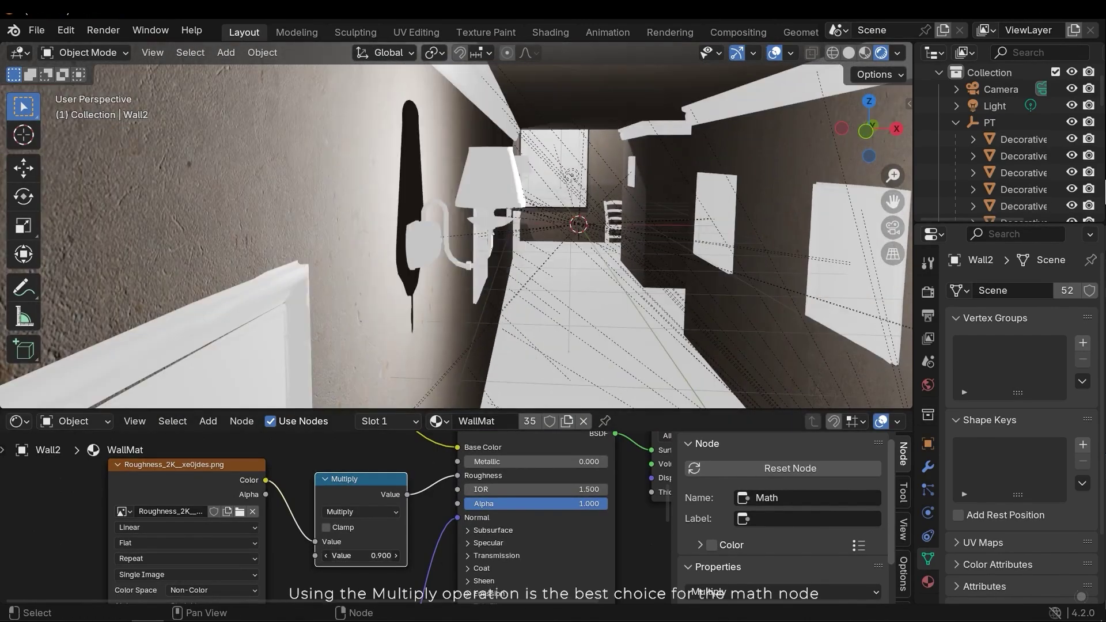
pyautogui.moveTo(360, 555); pyautogui.dragTo(340, 555)
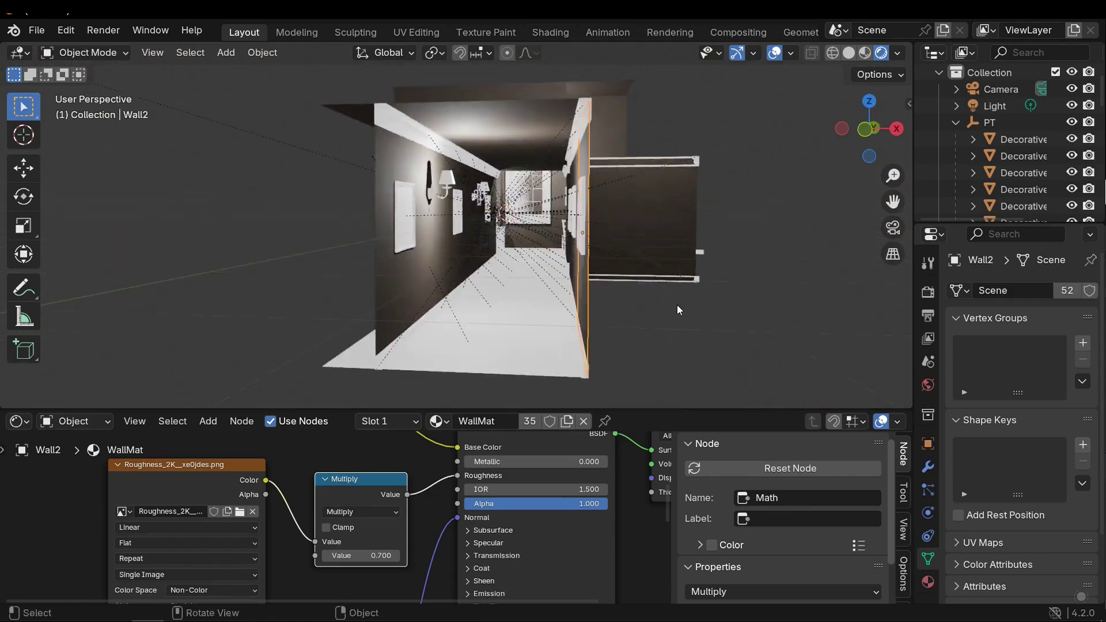
# Select the floor and feed a Principled BSDF with the albedo texture and Normal Map.
pyautogui.scroll(5, 679, 309)
pyautogui.click(455, 357)
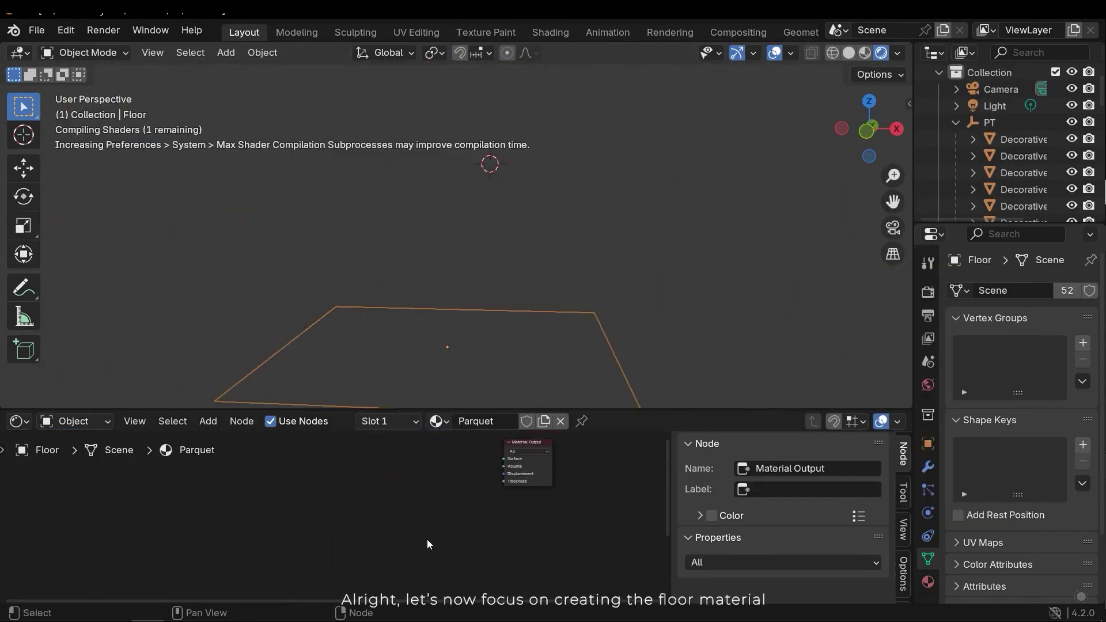
pyautogui.hotkey('shift', 'a')
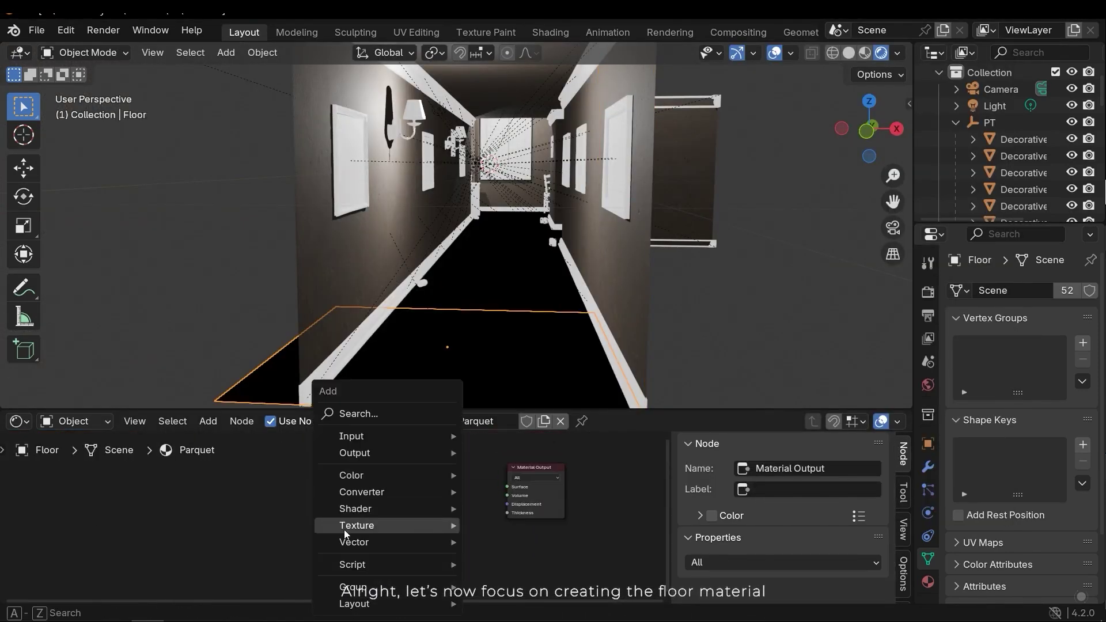
pyautogui.moveTo(358, 507)
pyautogui.click(506, 406)
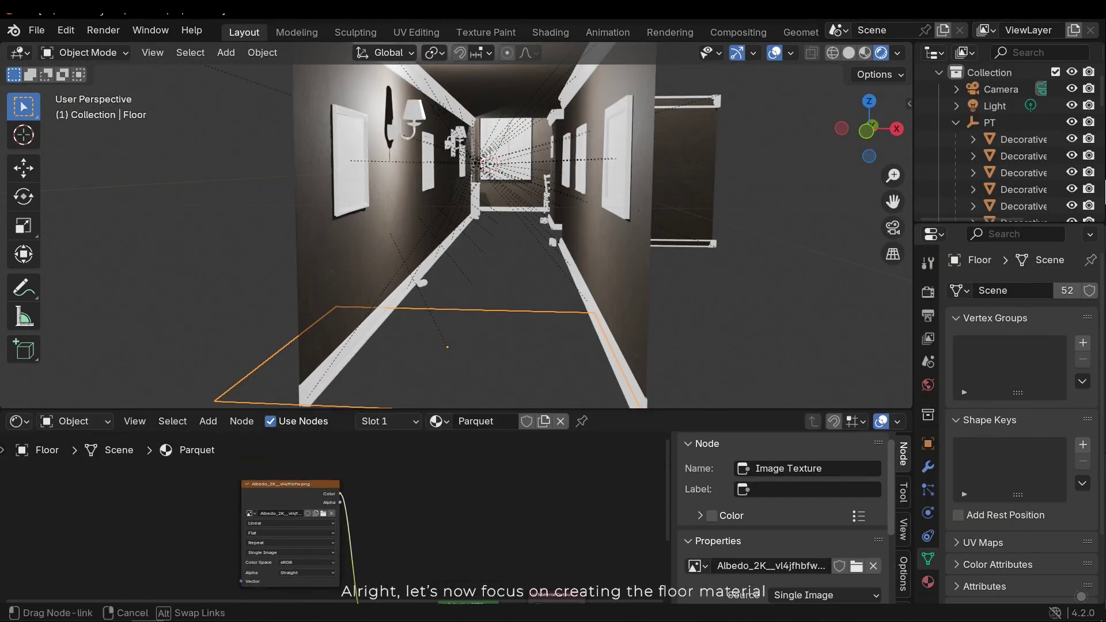
pyautogui.moveTo(323, 507); pyautogui.dragTo(535, 473)
pyautogui.hotkey('shift', 'a')
pyautogui.moveTo(403, 508)
pyautogui.click(525, 375)
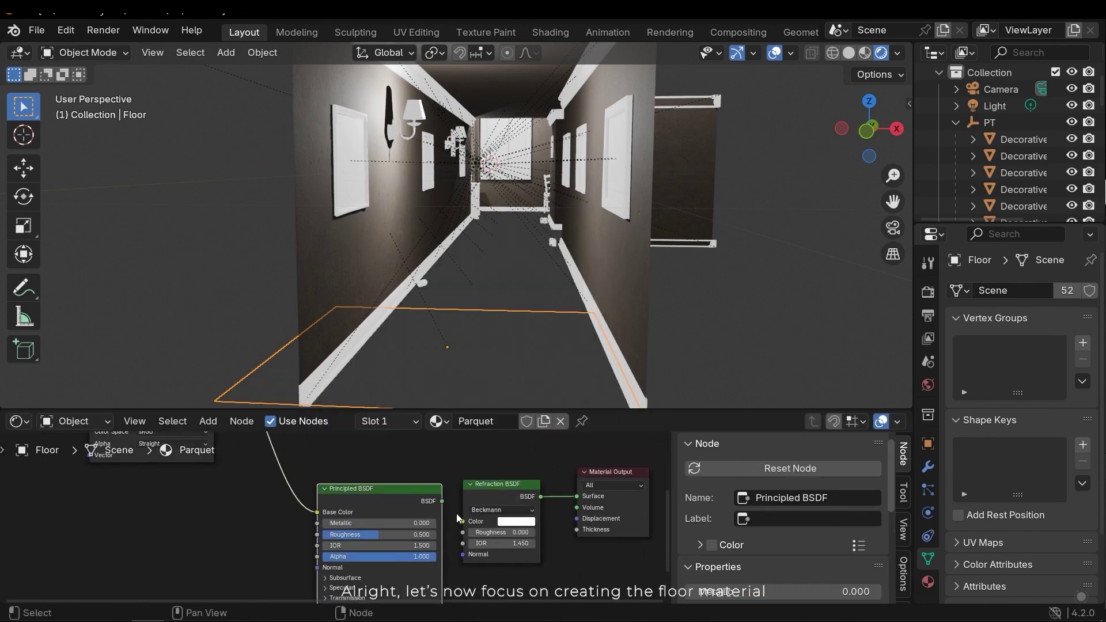
pyautogui.scroll(3, 482, 497)
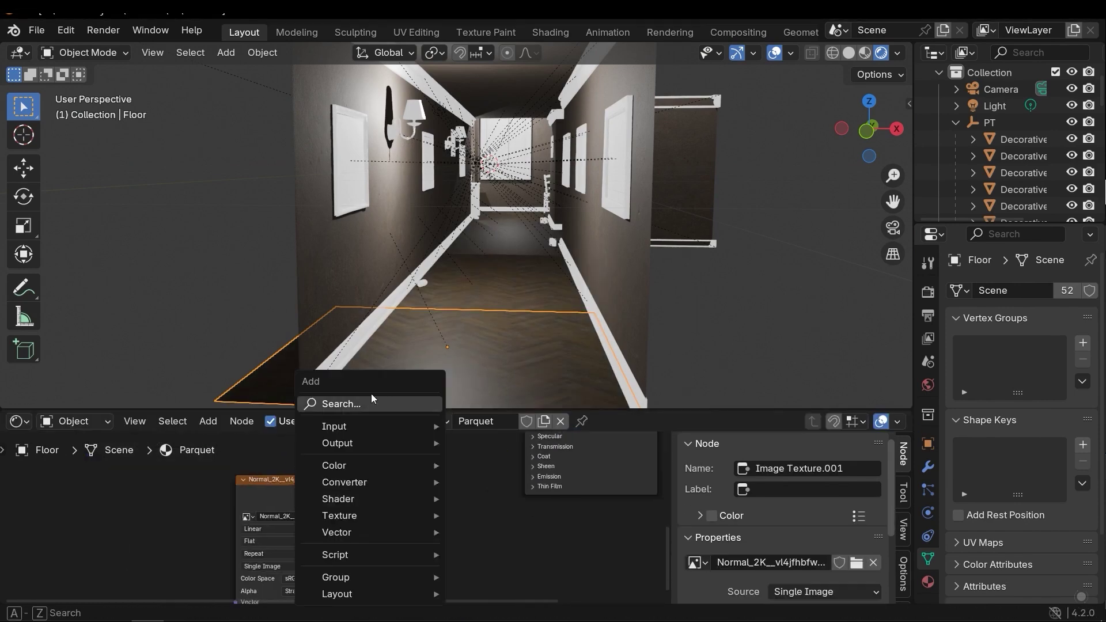
pyautogui.moveTo(385, 565); pyautogui.dragTo(445, 457)
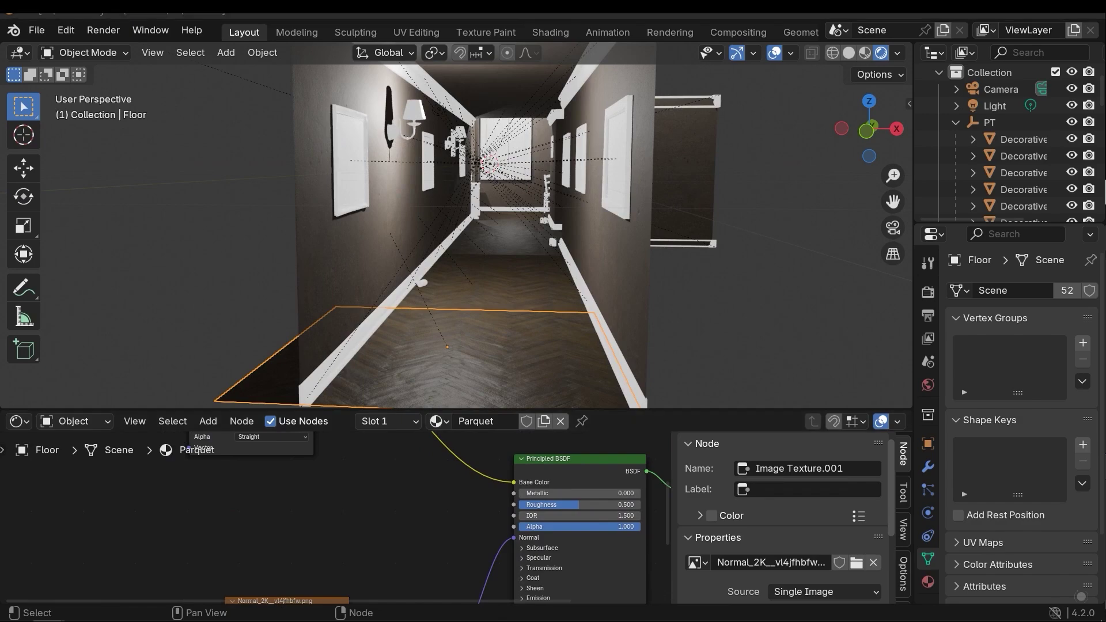
# Route the Parquet roughness texture through a Multiply Math node into Roughness.
pyautogui.hotkey('shift', 'a')
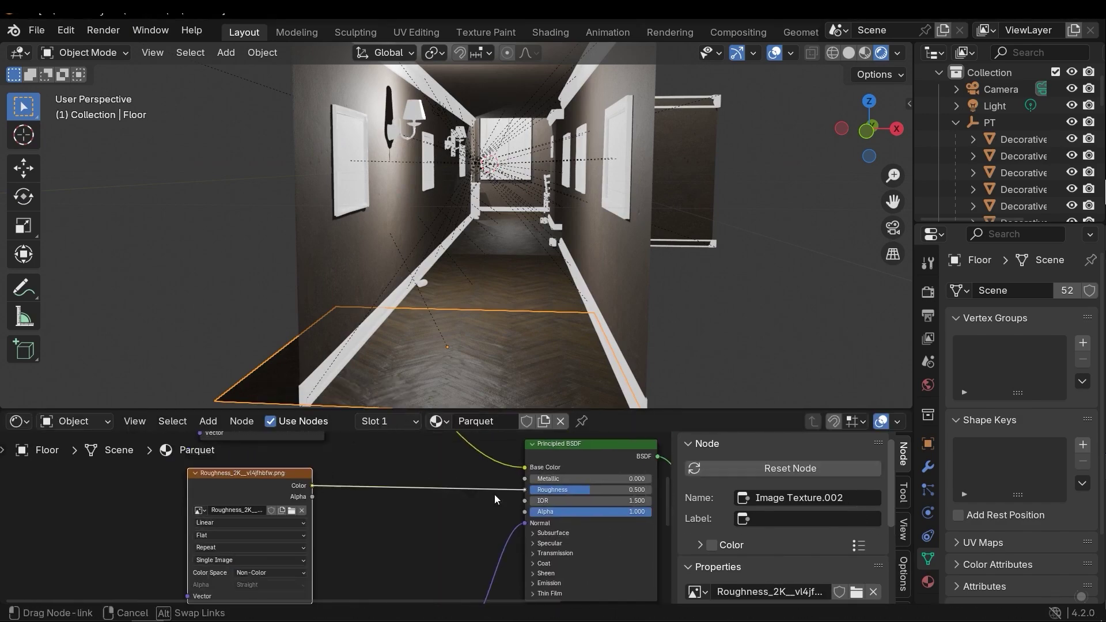
pyautogui.moveTo(495, 499); pyautogui.dragTo(495, 499)
pyautogui.write('ma')
pyautogui.click(426, 390)
pyautogui.click(438, 478)
pyautogui.scroll(5, 511, 312)
pyautogui.moveTo(512, 313); pyautogui.dragTo(538, 254, button='middle')
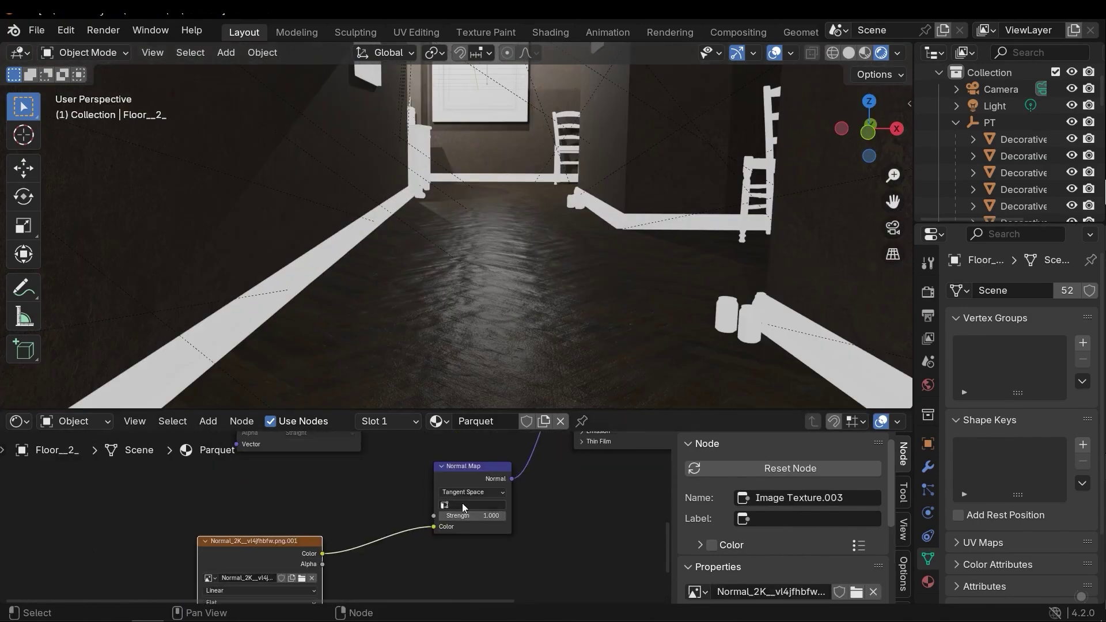
pyautogui.moveTo(464, 507); pyautogui.dragTo(424, 620, button='middle')
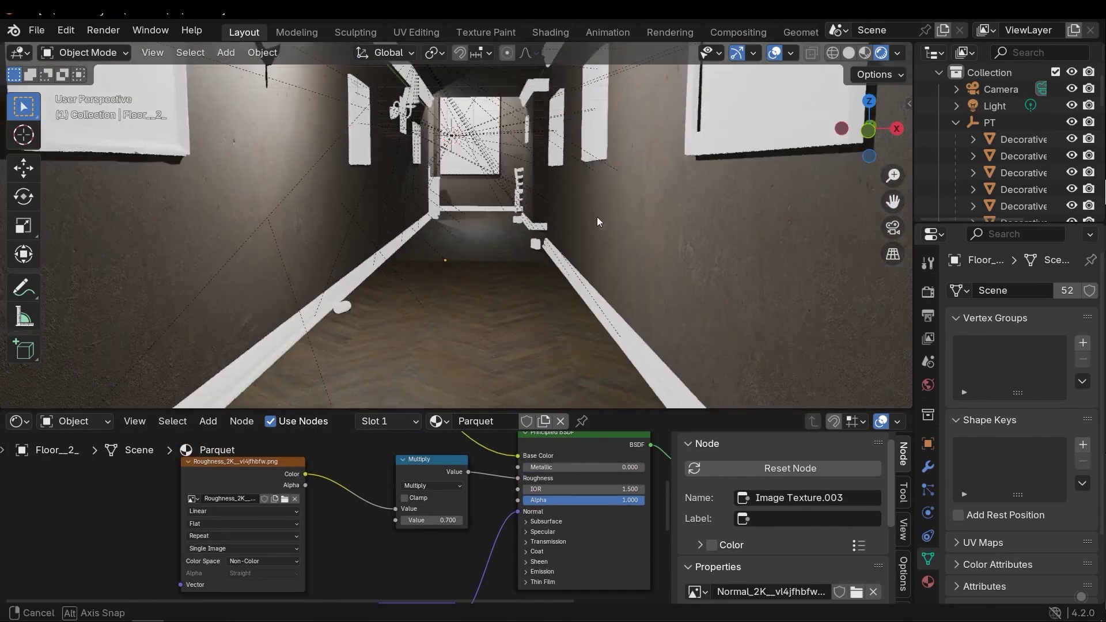
pyautogui.scroll(2, 449, 521)
# Add a Brightness/Contrast node, tune Multiply to 0.630, and save PT.blend.
pyautogui.hotkey('shift', 'a')
pyautogui.write('c')
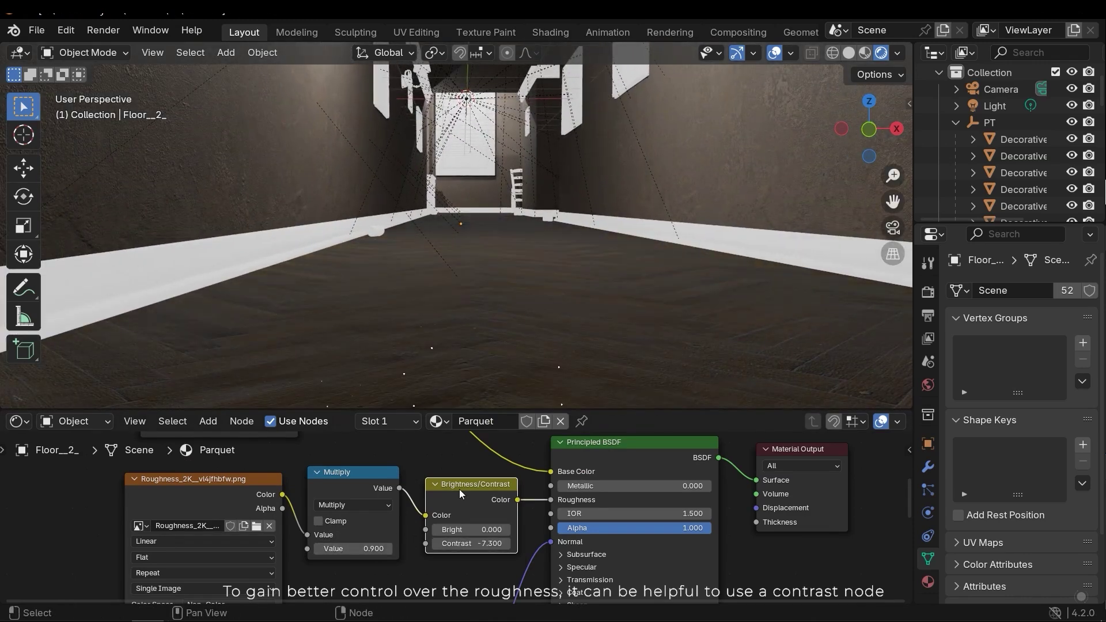
pyautogui.moveTo(355, 549)
pyautogui.mouseDown()
pyautogui.moveTo(392, 548)
pyautogui.moveTo(374, 548)
pyautogui.mouseUp()
pyautogui.click(380, 548)
pyautogui.hotkey('ctrl', 's')
pyautogui.moveTo(461, 277); pyautogui.dragTo(450, 345, button='middle')
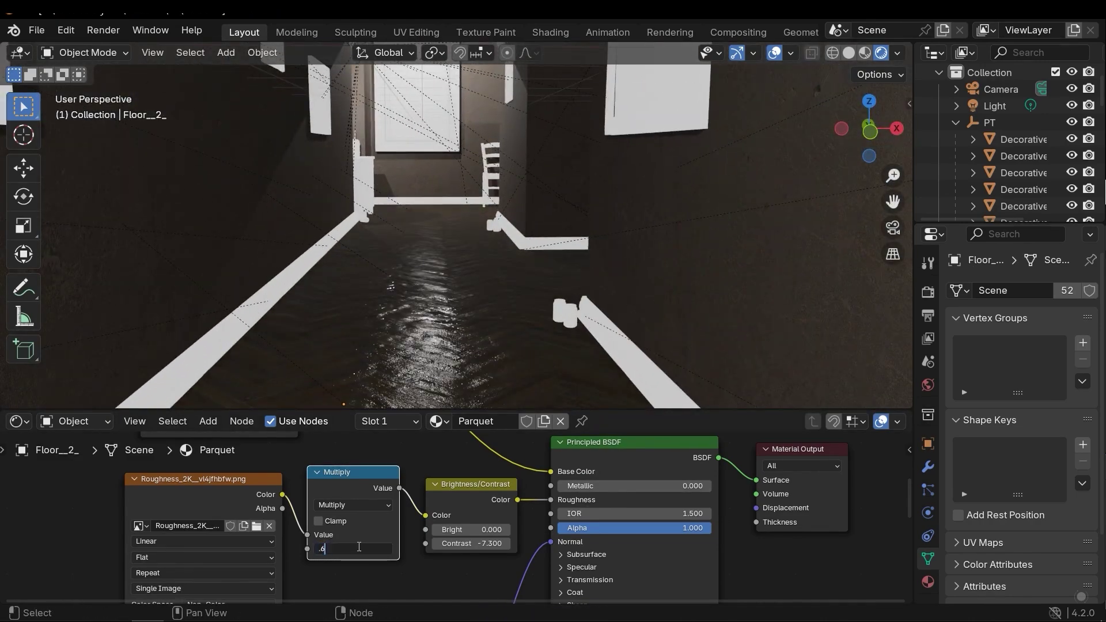
pyautogui.moveTo(368, 549); pyautogui.dragTo(351, 549)
pyautogui.hotkey('ctrl', 's')
pyautogui.moveTo(403, 230); pyautogui.dragTo(254, 98, button='middle')
# Give the molding a shader with albedo Base Color, a Normal Map, and Non-Color roughness.
pyautogui.click(276, 101)
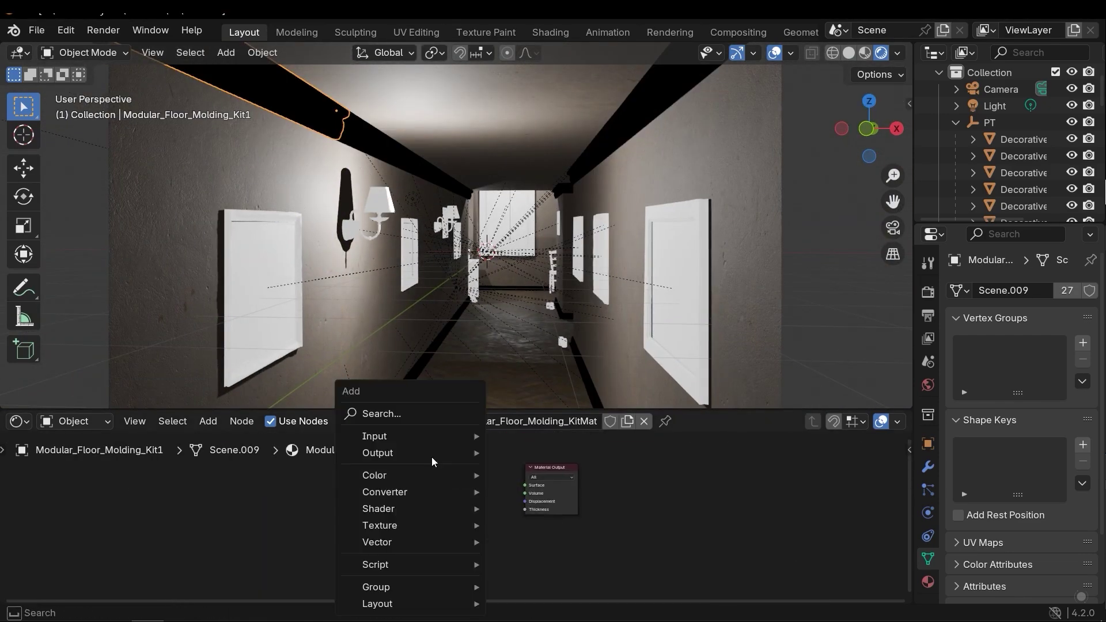
pyautogui.click(534, 392)
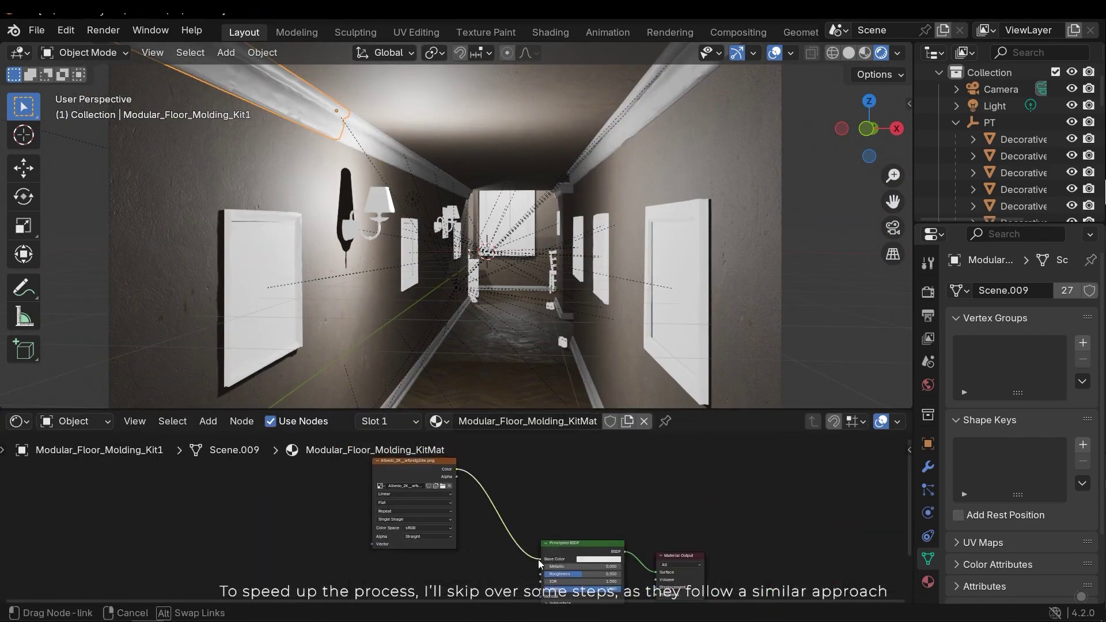
pyautogui.moveTo(539, 563); pyautogui.dragTo(540, 563)
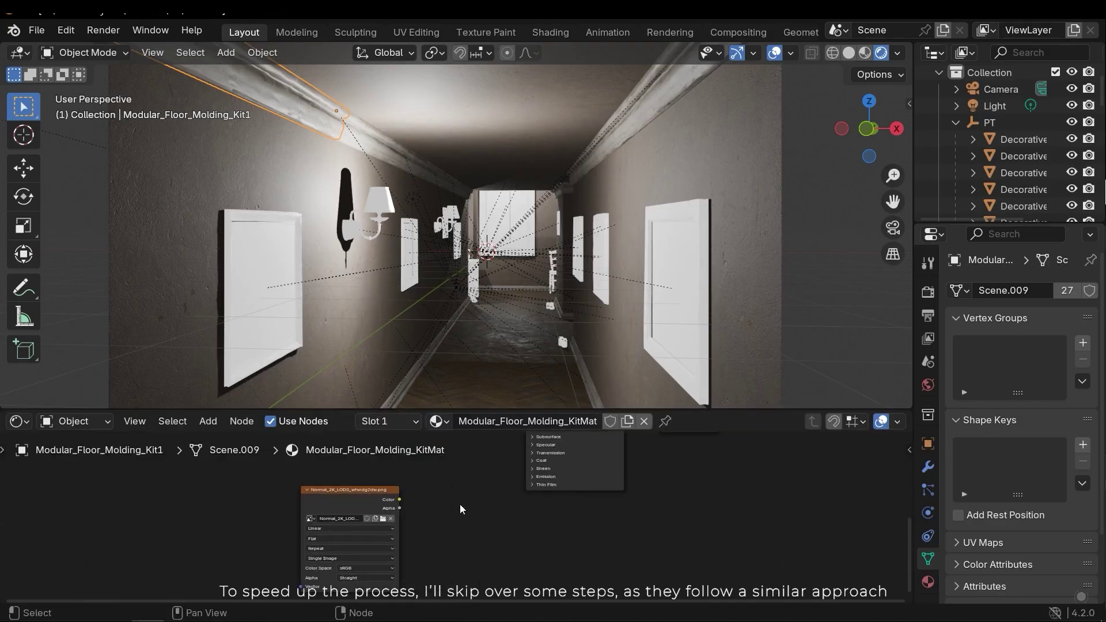
pyautogui.click(553, 444)
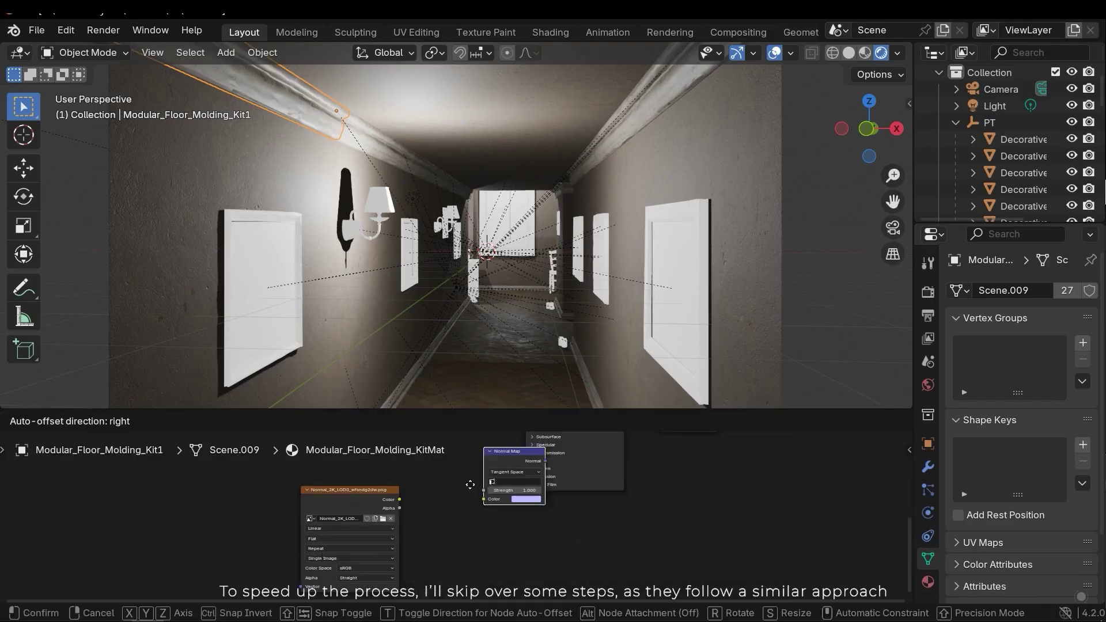
pyautogui.click(470, 484)
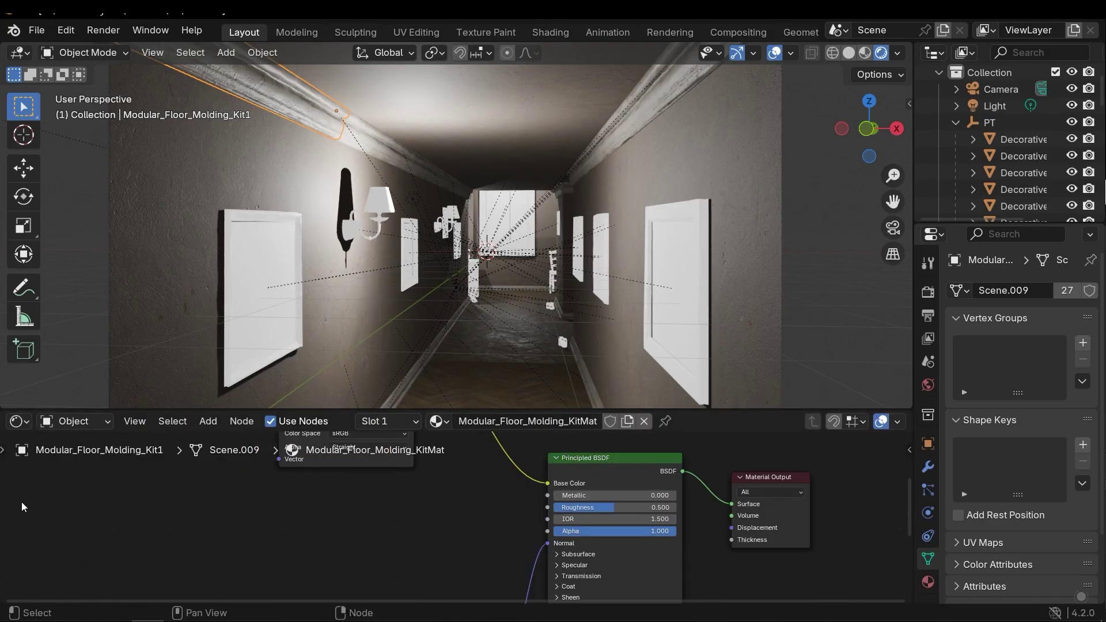
pyautogui.click(288, 553)
pyautogui.click(292, 543)
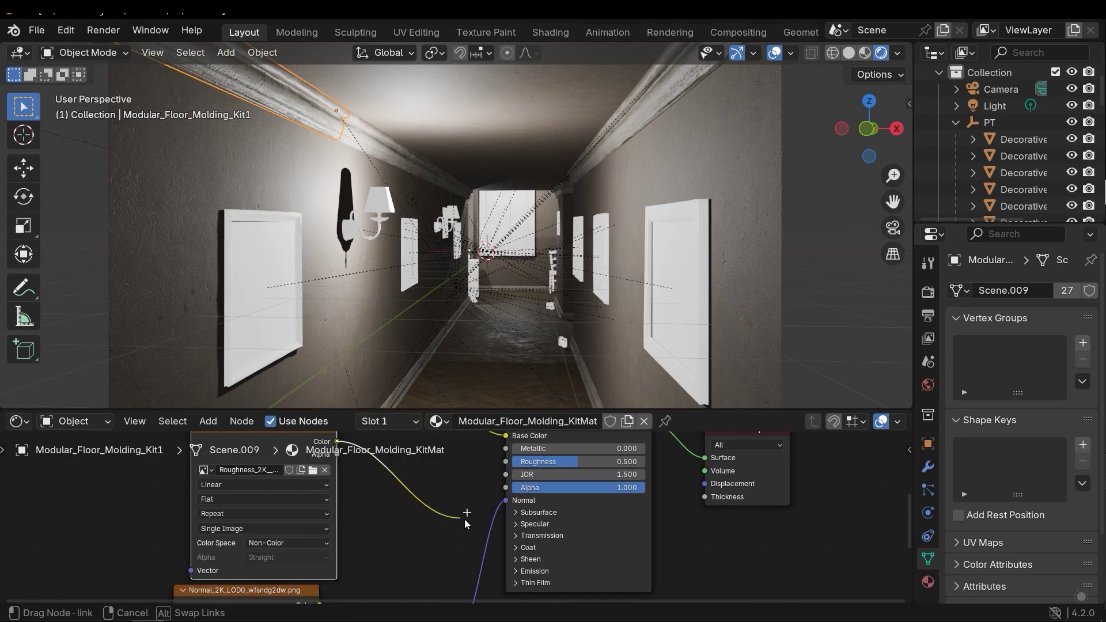
pyautogui.moveTo(466, 518); pyautogui.dragTo(505, 462)
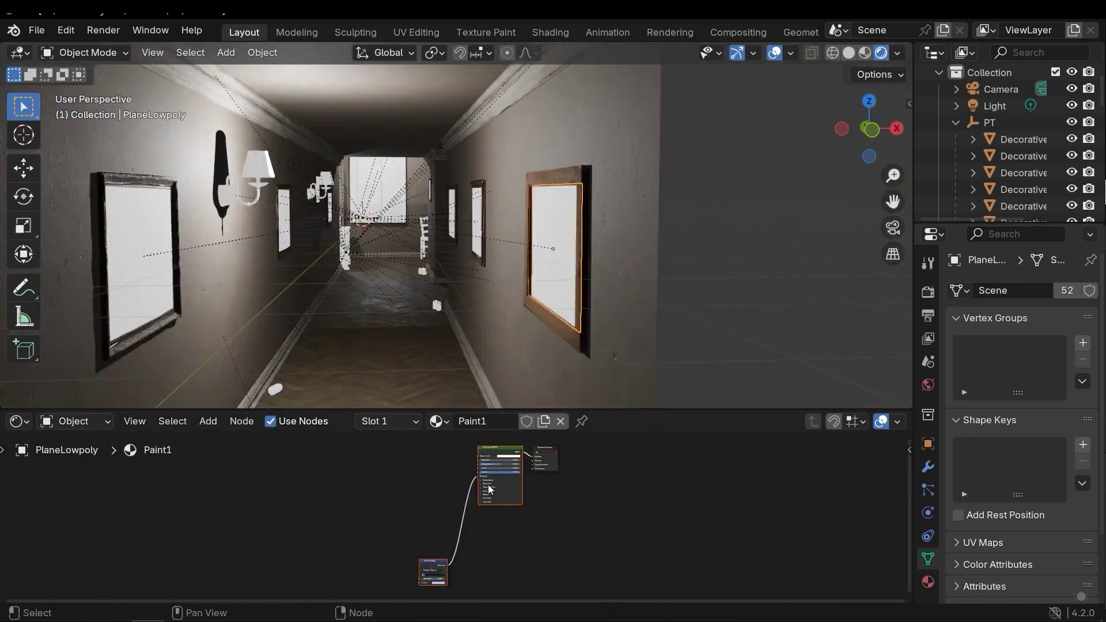
# Add an artwork Image Texture to Paint1 and paste in the wall's roughness nodes.
pyautogui.hotkey('shift', 'a')
pyautogui.moveTo(443, 525)
pyautogui.click(605, 408)
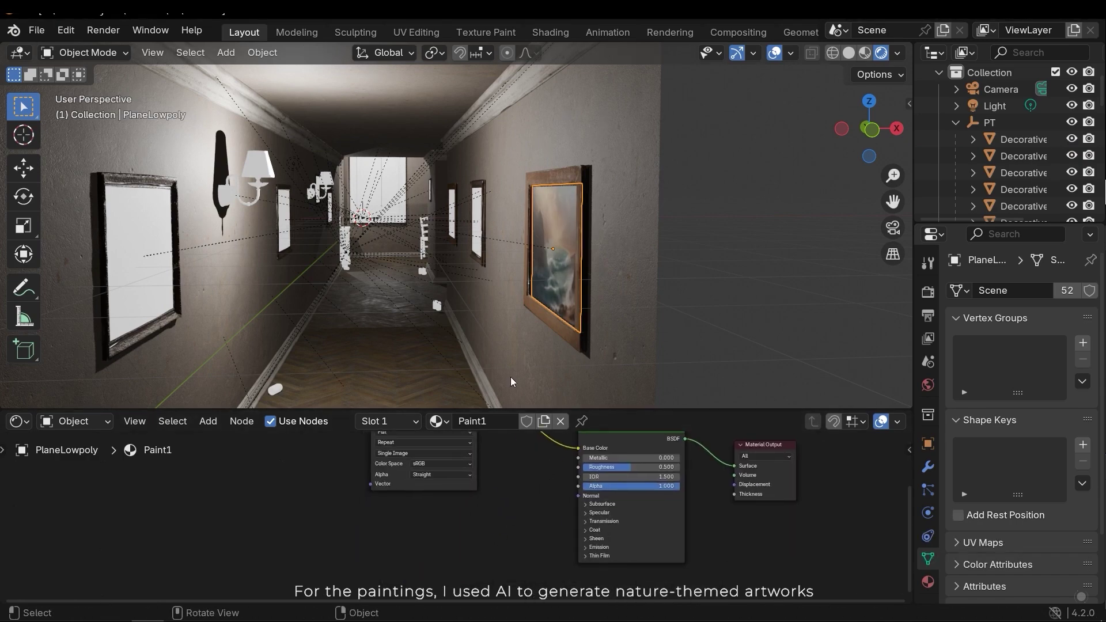
pyautogui.hotkey('ctrl', 'v')
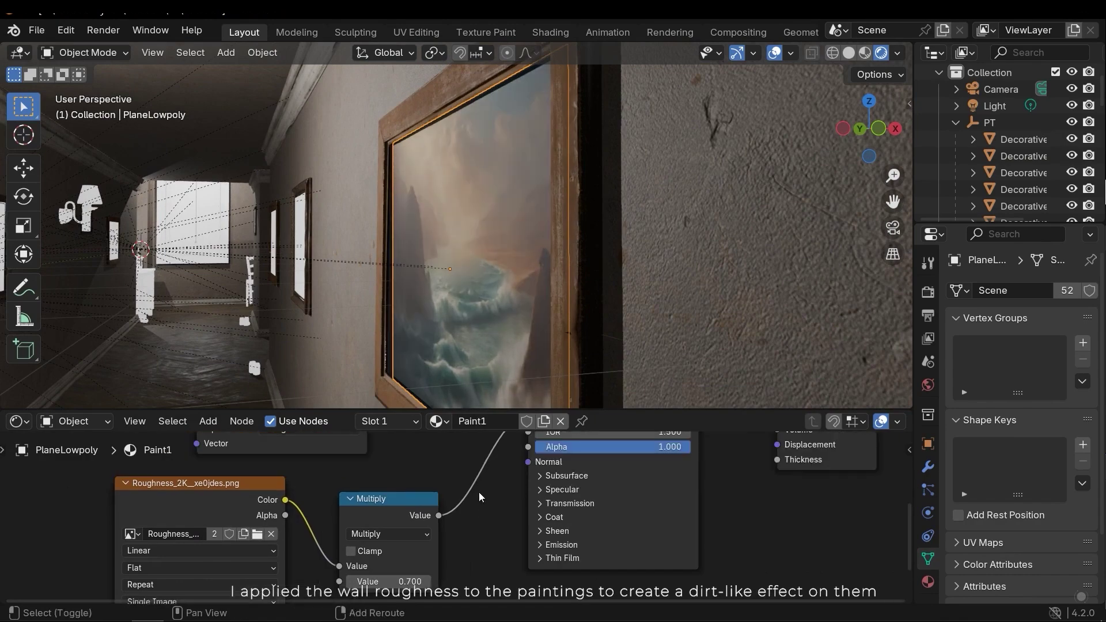
# Insert Brightness/Contrast with Contrast -9.600 and set the roughness Multiply to 0.55.
pyautogui.click(496, 541)
pyautogui.moveTo(496, 541); pyautogui.dragTo(530, 542)
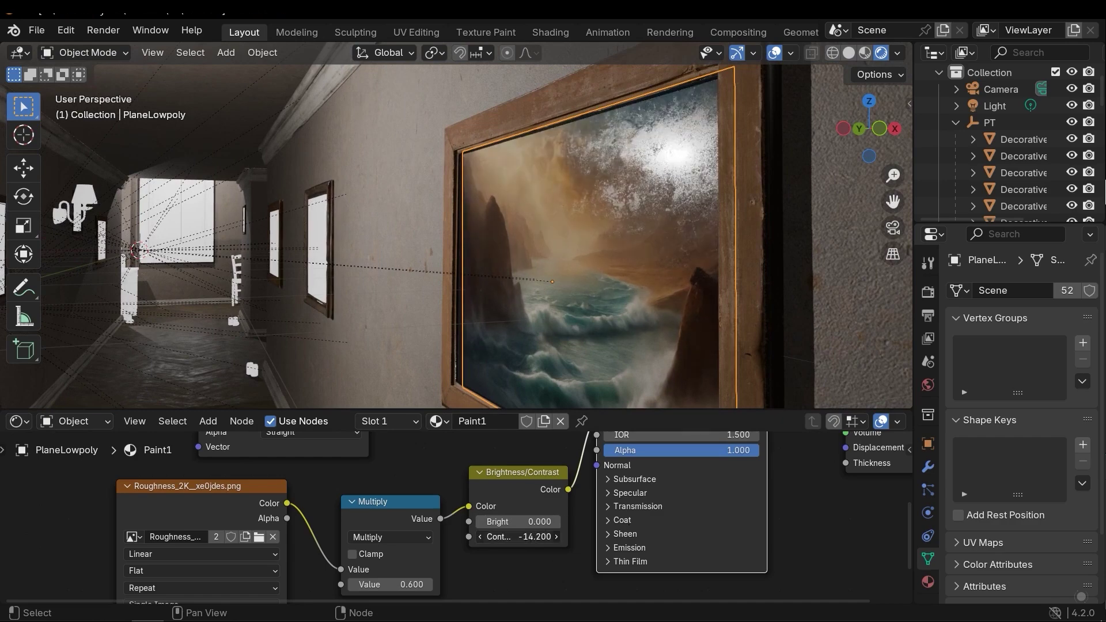
pyautogui.moveTo(501, 536); pyautogui.dragTo(513, 537)
pyautogui.moveTo(518, 536); pyautogui.dragTo(531, 507, button='middle')
pyautogui.moveTo(403, 555); pyautogui.dragTo(438, 556)
pyautogui.press('BackSpace')
pyautogui.press('BackSpace')
pyautogui.write('55')
pyautogui.press('Return')
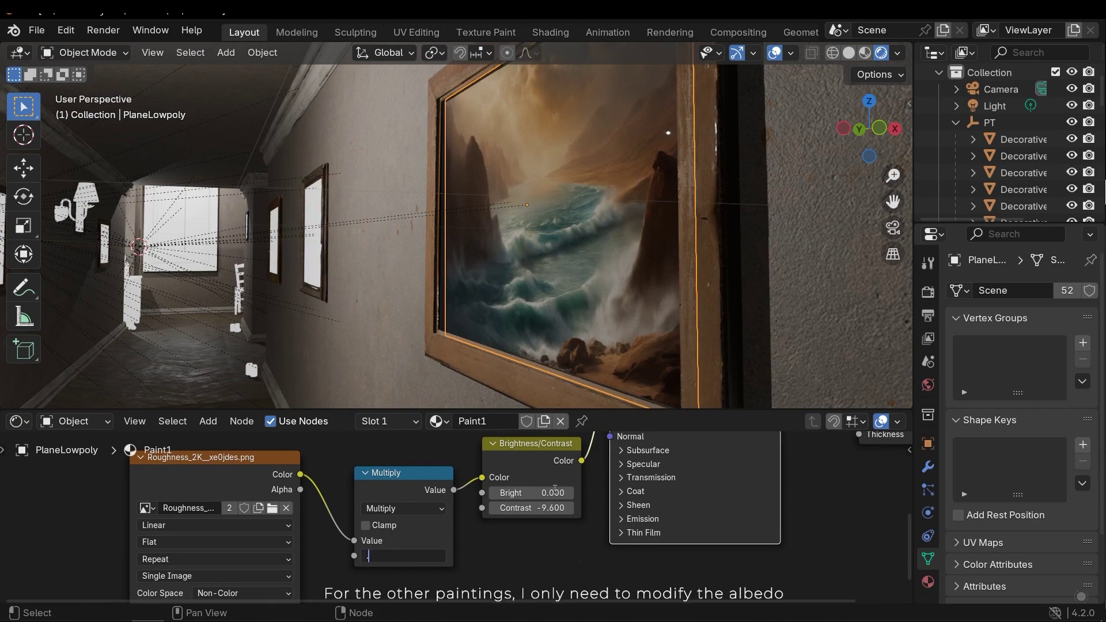
# Wire similar shader node chains for the Paint2–Paint4 paintings and save.
pyautogui.moveTo(518, 299); pyautogui.dragTo(547, 286, button='middle')
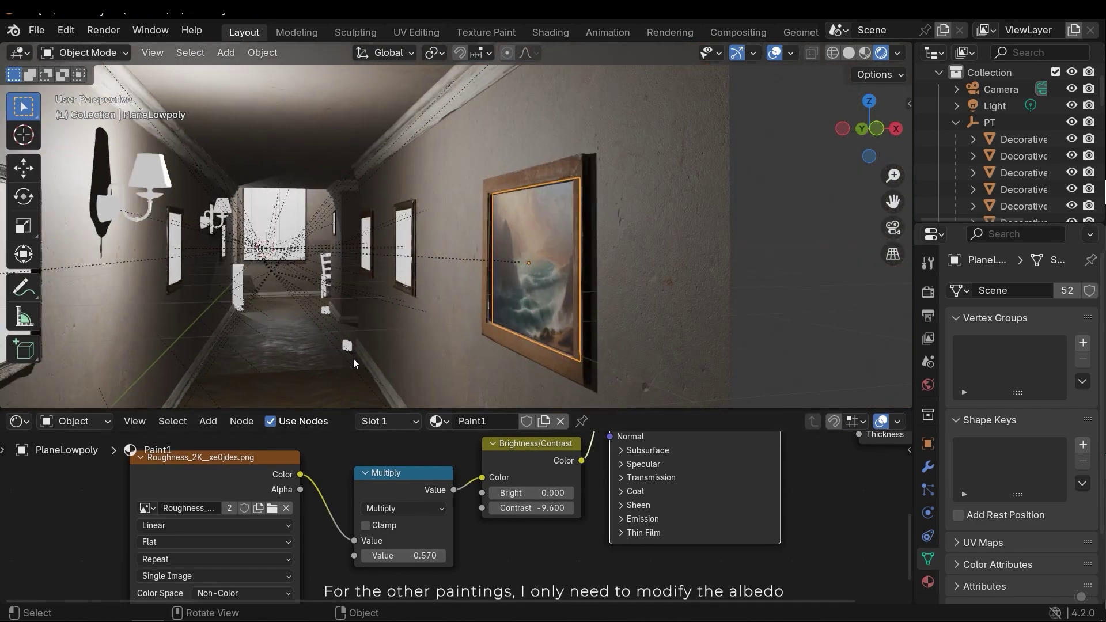
pyautogui.moveTo(353, 363)
pyautogui.mouseDown(button='middle')
pyautogui.moveTo(345, 374)
pyautogui.moveTo(403, 288)
pyautogui.mouseUp(button='middle')
pyautogui.click(340, 383)
pyautogui.click(265, 254)
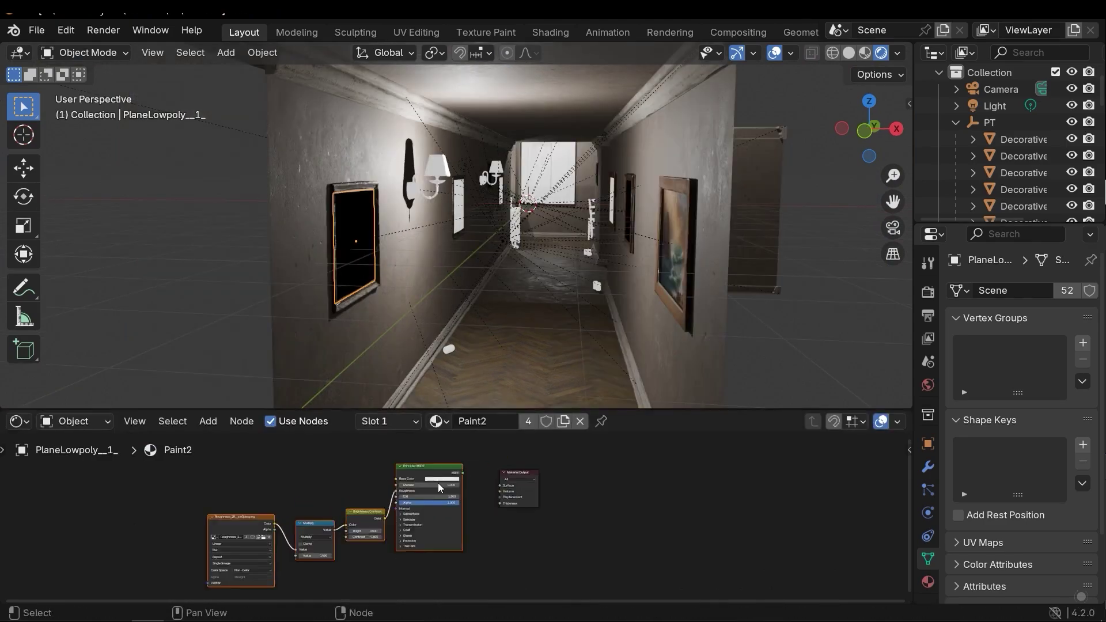
pyautogui.scroll(3, 491, 510)
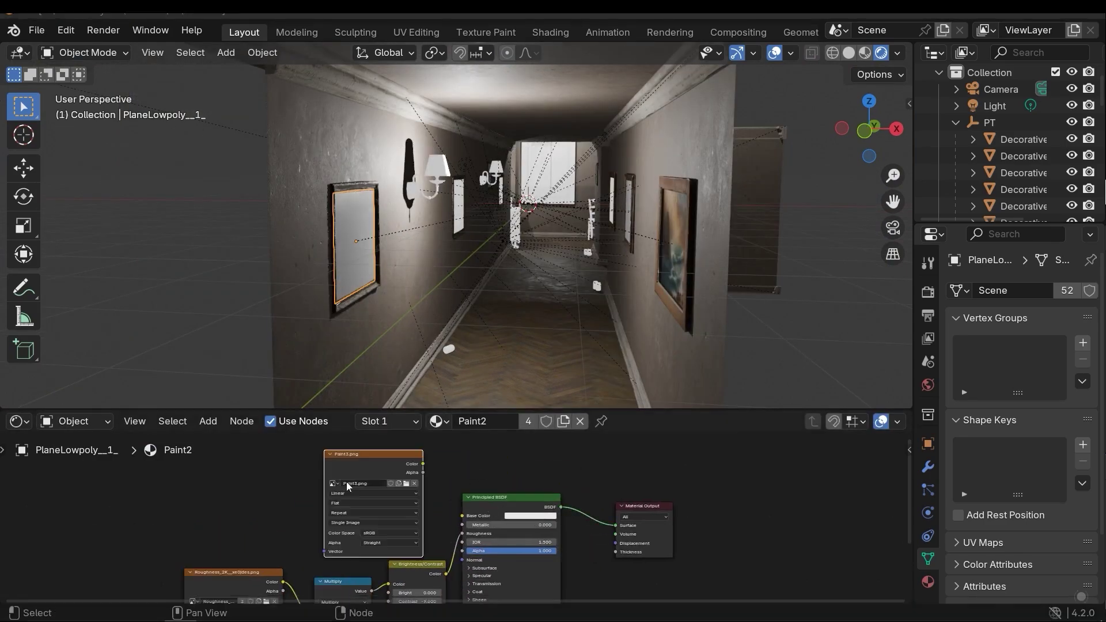
pyautogui.click(333, 248)
pyautogui.scroll(4, 333, 247)
pyautogui.moveTo(605, 271); pyautogui.dragTo(644, 294, button='middle')
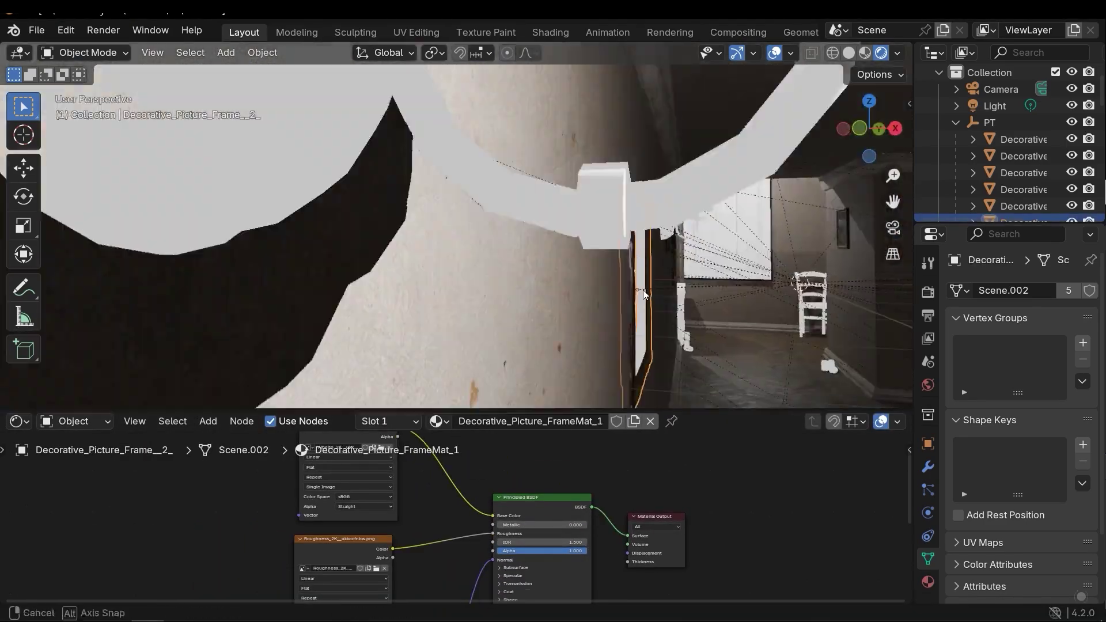
pyautogui.moveTo(500, 493); pyautogui.dragTo(548, 521)
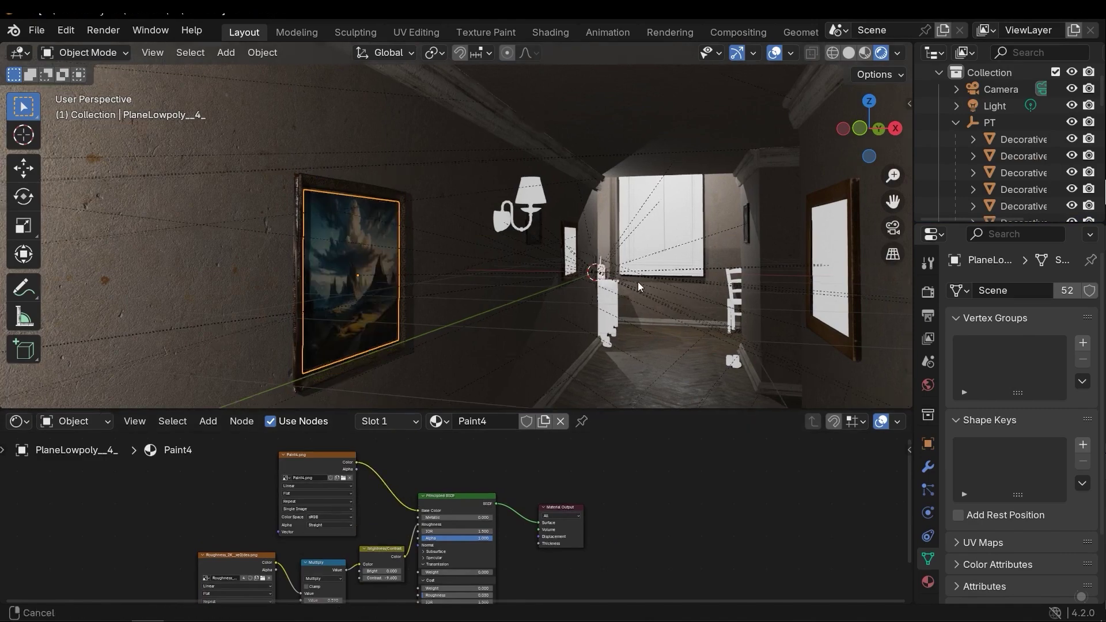
pyautogui.hotkey('ctrl', 's')
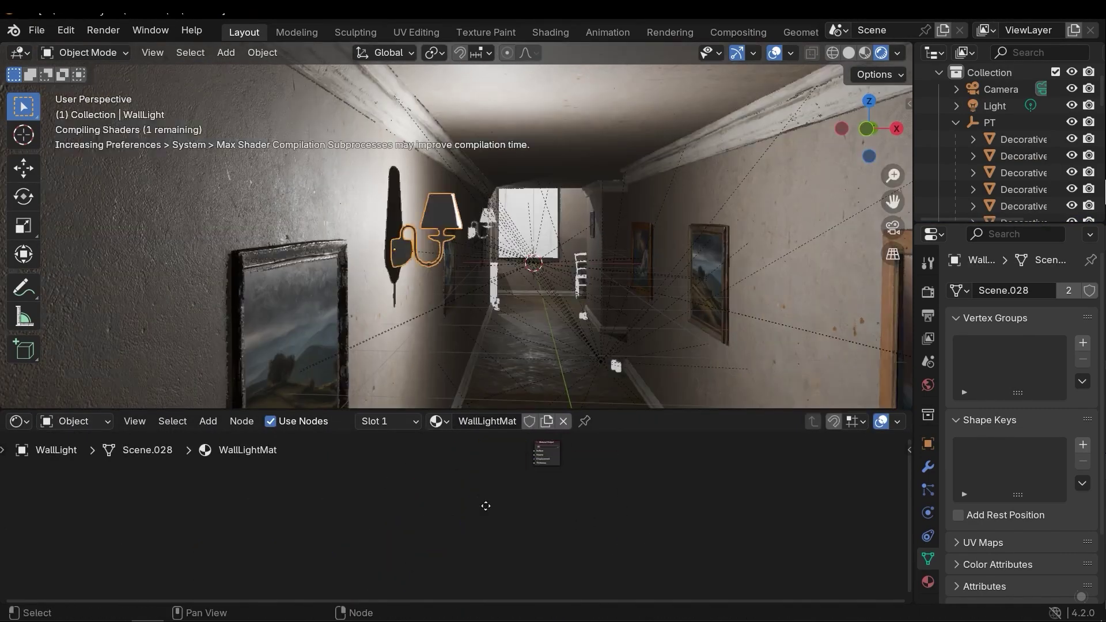
# Add a Principled BSDF to WallLightMat with a Non-Color normal texture through a Normal Map.
pyautogui.hotkey('shift', 'a')
pyautogui.moveTo(398, 509)
pyautogui.click(582, 385)
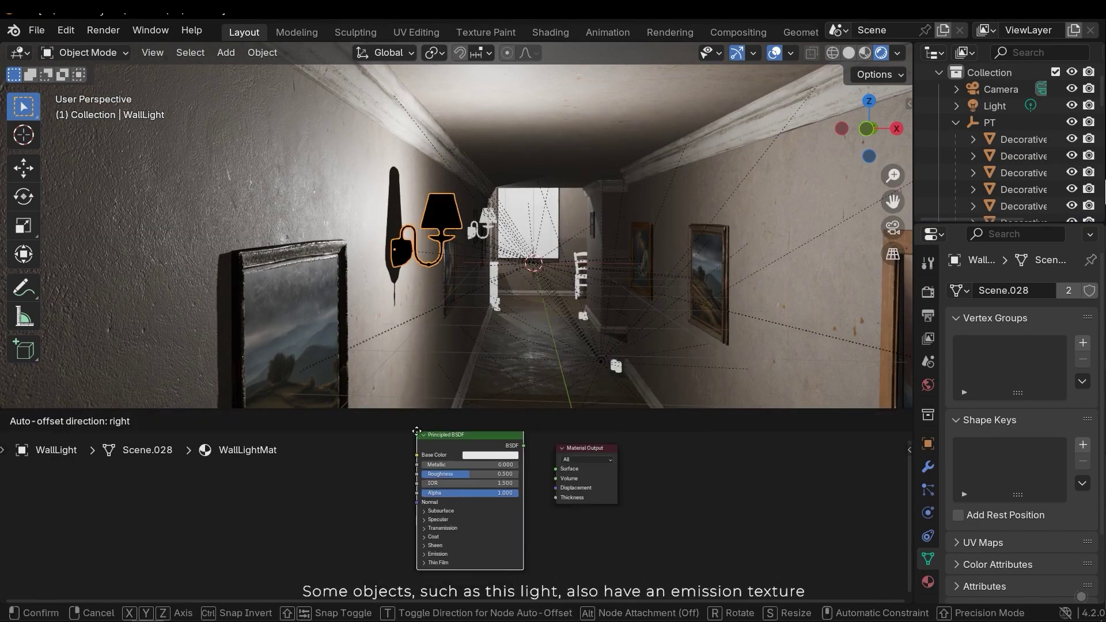
pyautogui.click(417, 432)
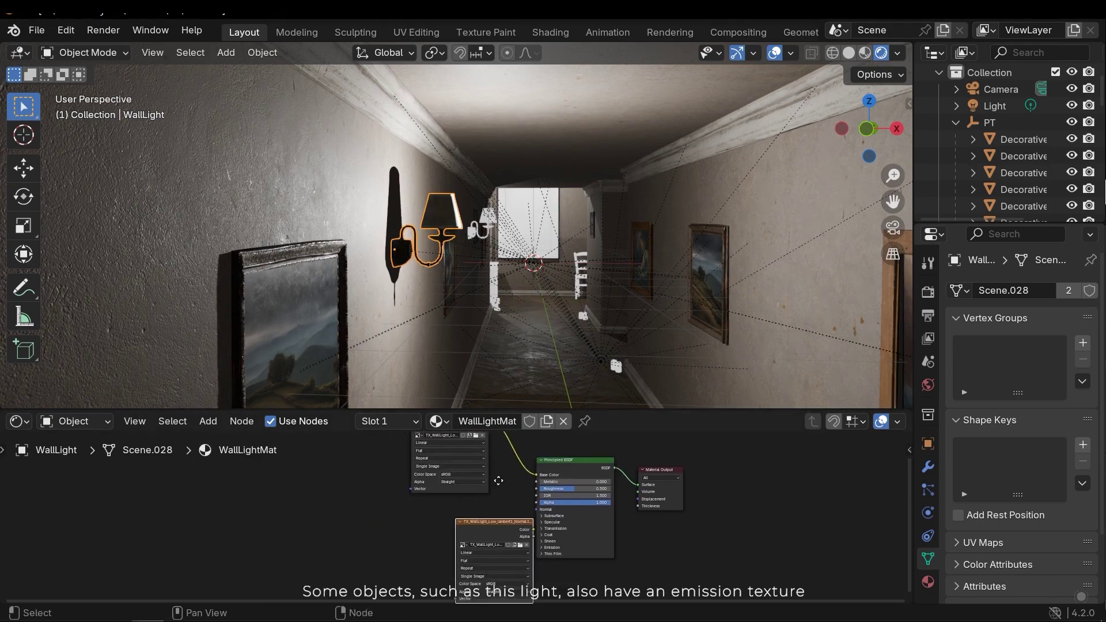
pyautogui.click(543, 514)
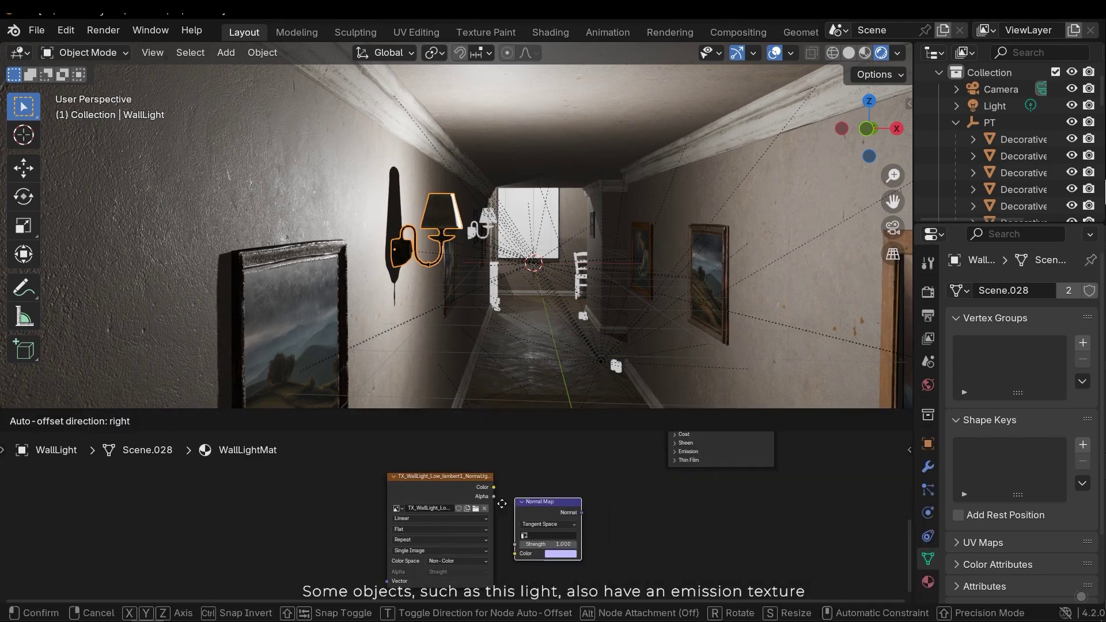
pyautogui.click(455, 559)
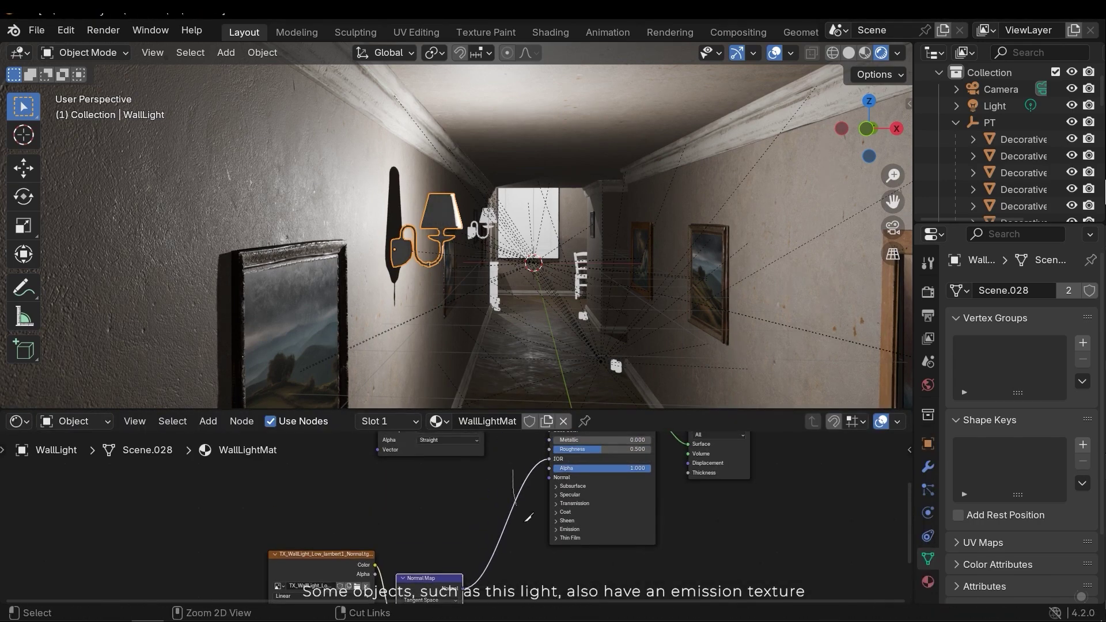
pyautogui.press('g')
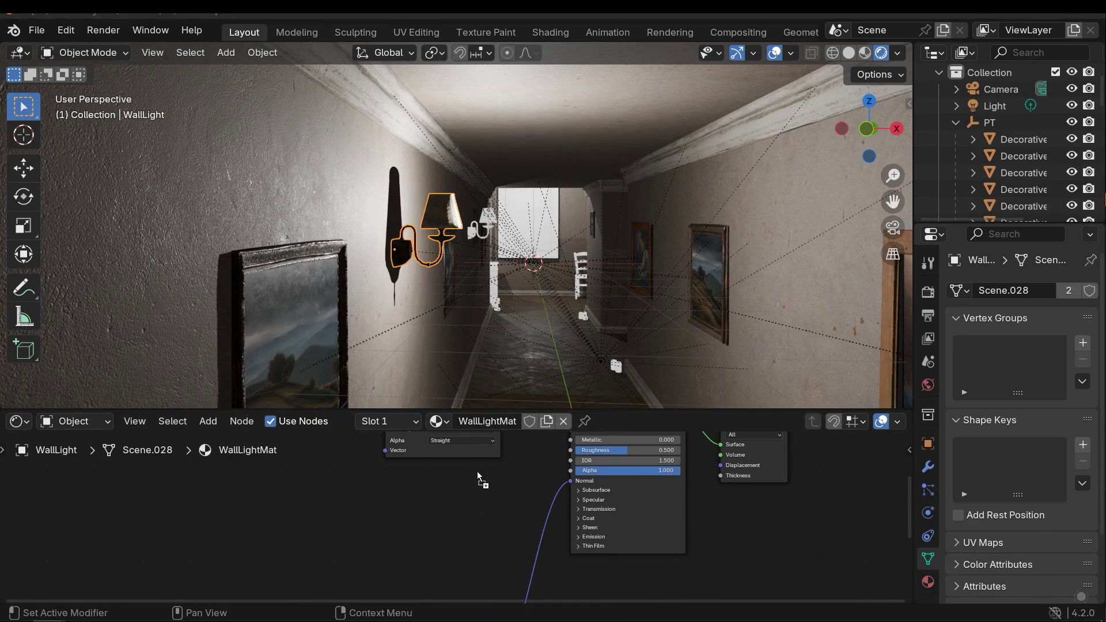
pyautogui.moveTo(532, 500); pyautogui.dragTo(532, 578, button='middle')
# Place the emission texture and link it to the shader's Emission Color.
pyautogui.scroll(5, 455, 257)
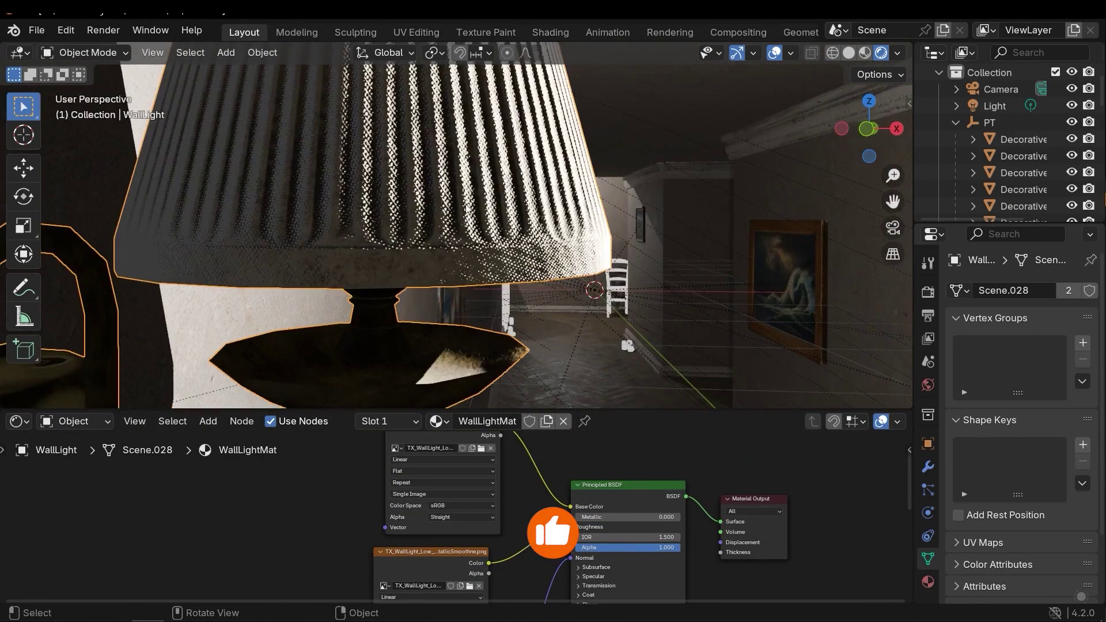
pyautogui.scroll(-2, 455, 257)
pyautogui.scroll(-4, 455, 257)
pyautogui.hotkey('ctrl', 's')
pyautogui.scroll(-2, 549, 505)
pyautogui.moveTo(397, 452); pyautogui.dragTo(347, 454)
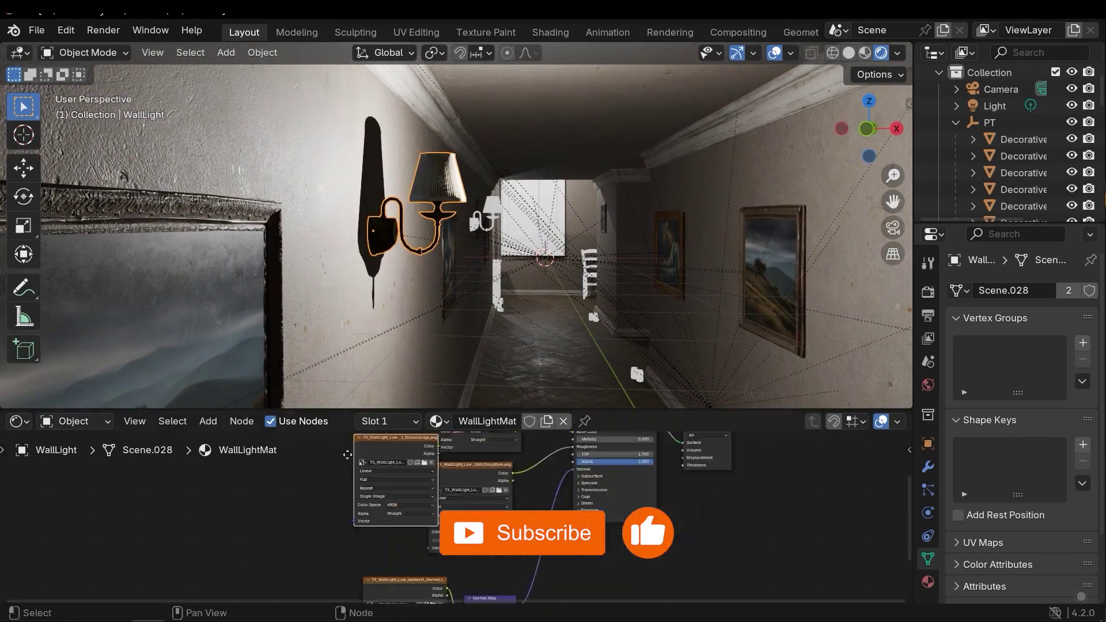
pyautogui.click(354, 497)
# Set the lamp's emission strength to 149.6 so the shade glows.
pyautogui.scroll(4, 507, 519)
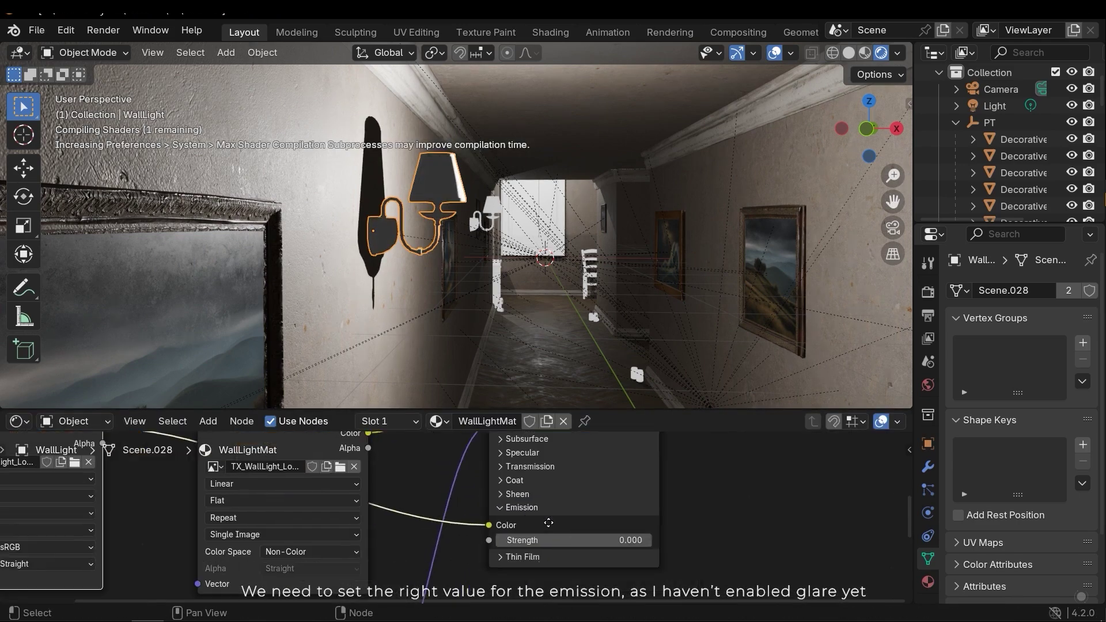
pyautogui.scroll(3, 550, 285)
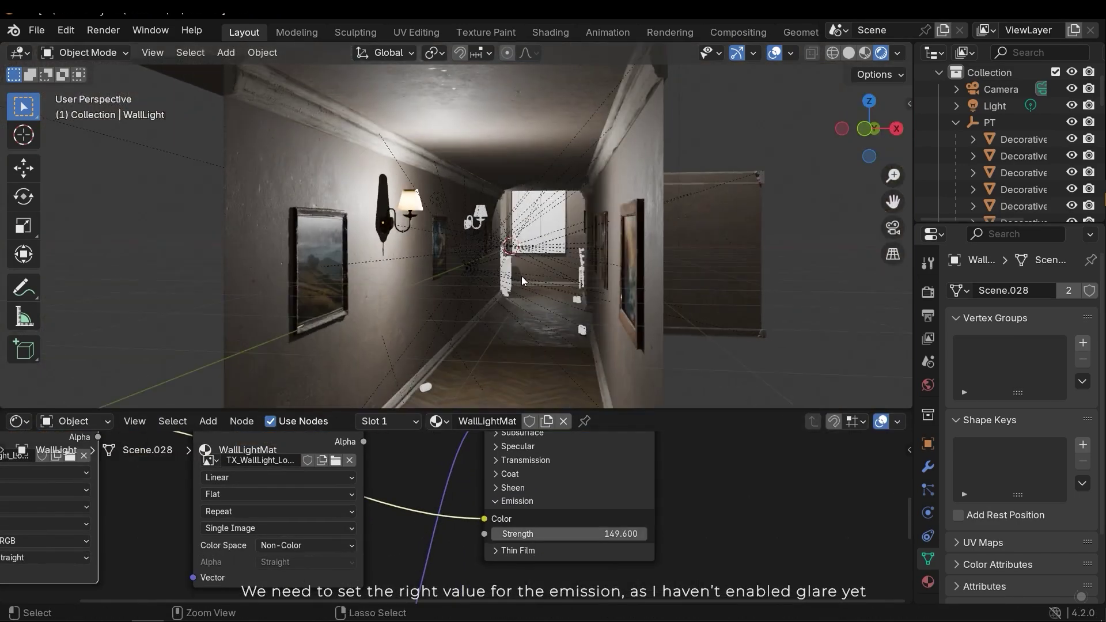
pyautogui.hotkey('ctrl', 's')
pyautogui.scroll(2, 550, 285)
pyautogui.scroll(-5, 403, 518)
pyautogui.moveTo(344, 558); pyautogui.dragTo(488, 471)
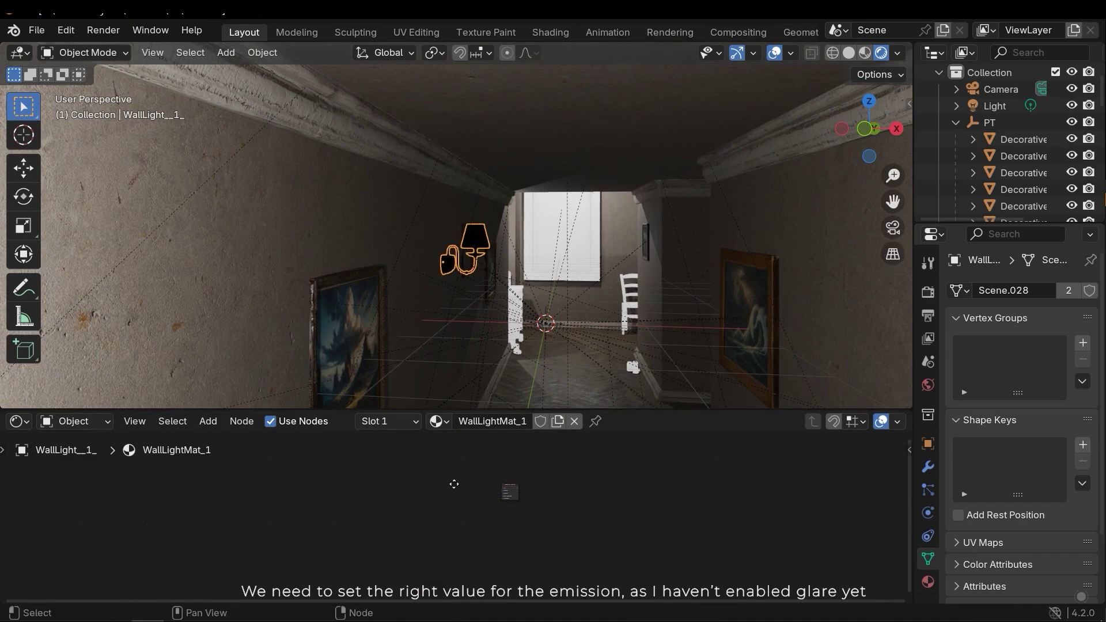
pyautogui.scroll(2, 501, 568)
pyautogui.doubleClick(464, 543)
pyautogui.scroll(-3, 494, 290)
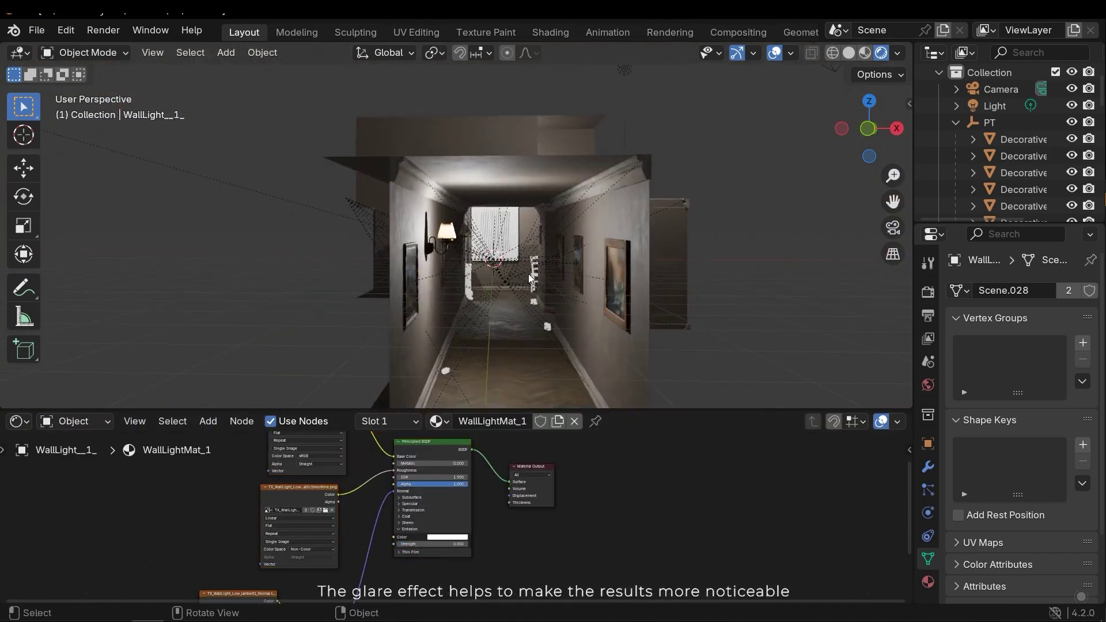
# Select the chair, review its wood image texture and shader nodes, and save.
pyautogui.click(494, 290)
pyautogui.hotkey('ctrl', 's')
pyautogui.press('KP_Decimal')
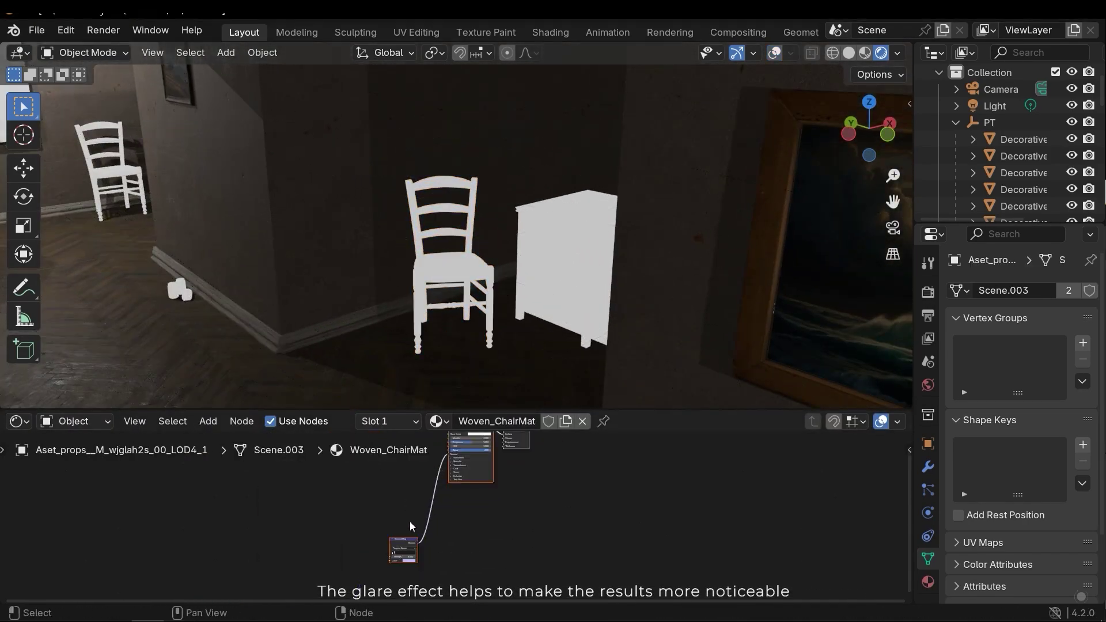
pyautogui.press('Escape')
pyautogui.moveTo(346, 507); pyautogui.dragTo(417, 539, button='middle')
pyautogui.press('Escape')
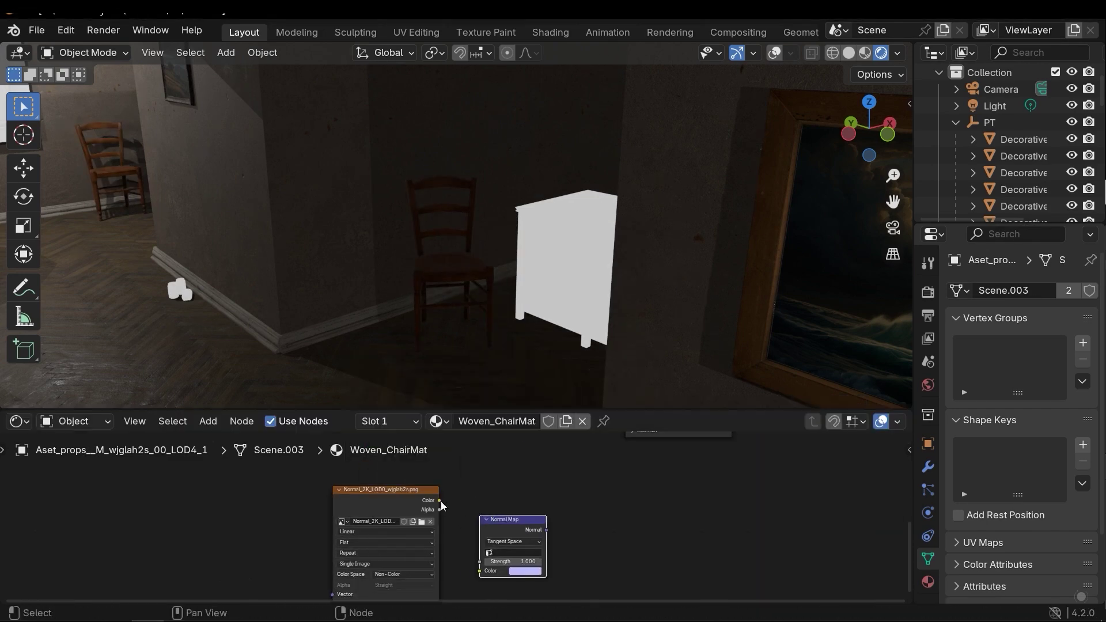
pyautogui.moveTo(380, 575); pyautogui.dragTo(561, 477, button='middle')
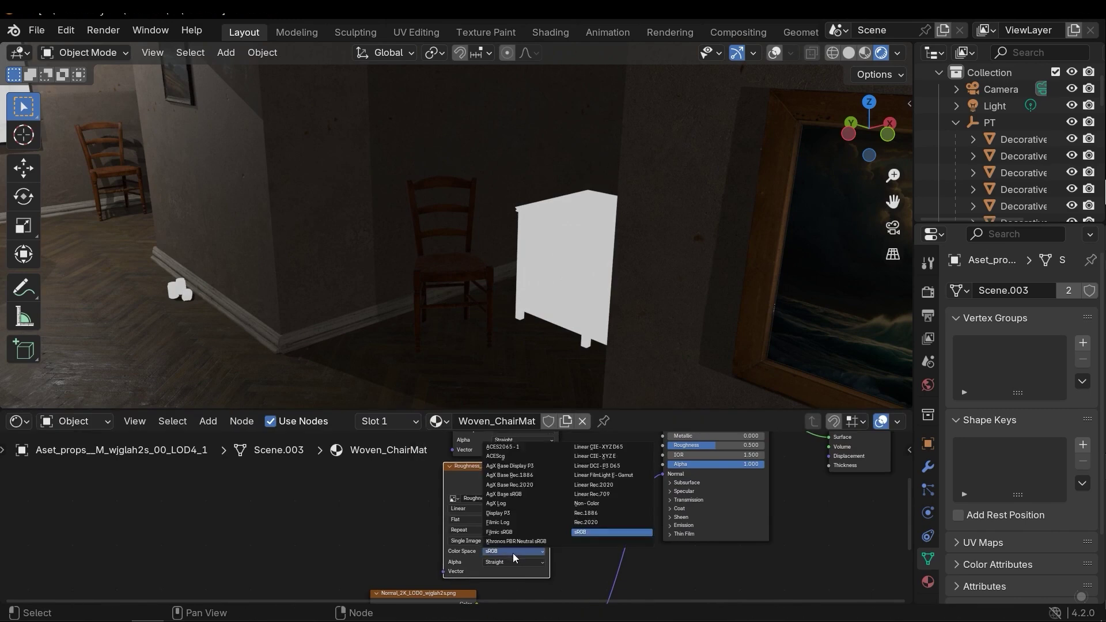
pyautogui.moveTo(496, 265); pyautogui.dragTo(555, 259, button='middle')
pyautogui.hotkey('ctrl', 's')
# Replace the drawer's old nodes with a Principled BSDF and a wood colour Image Texture.
pyautogui.click(555, 259)
pyautogui.scroll(2, 588, 337)
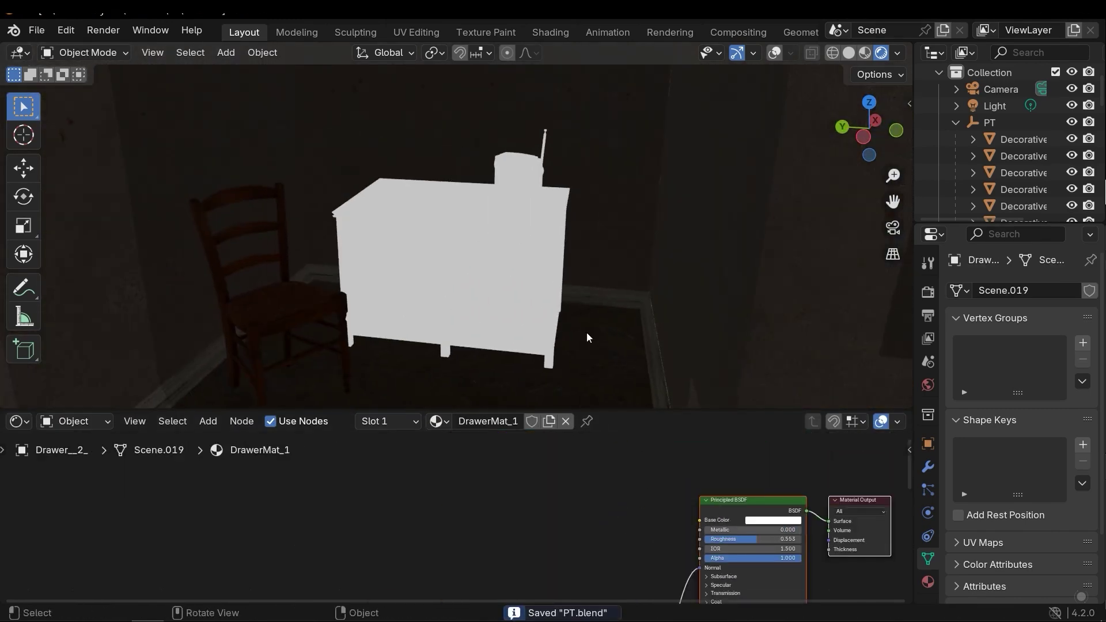
pyautogui.press('Delete')
pyautogui.hotkey('shift', 'a')
pyautogui.moveTo(440, 510)
pyautogui.click(574, 405)
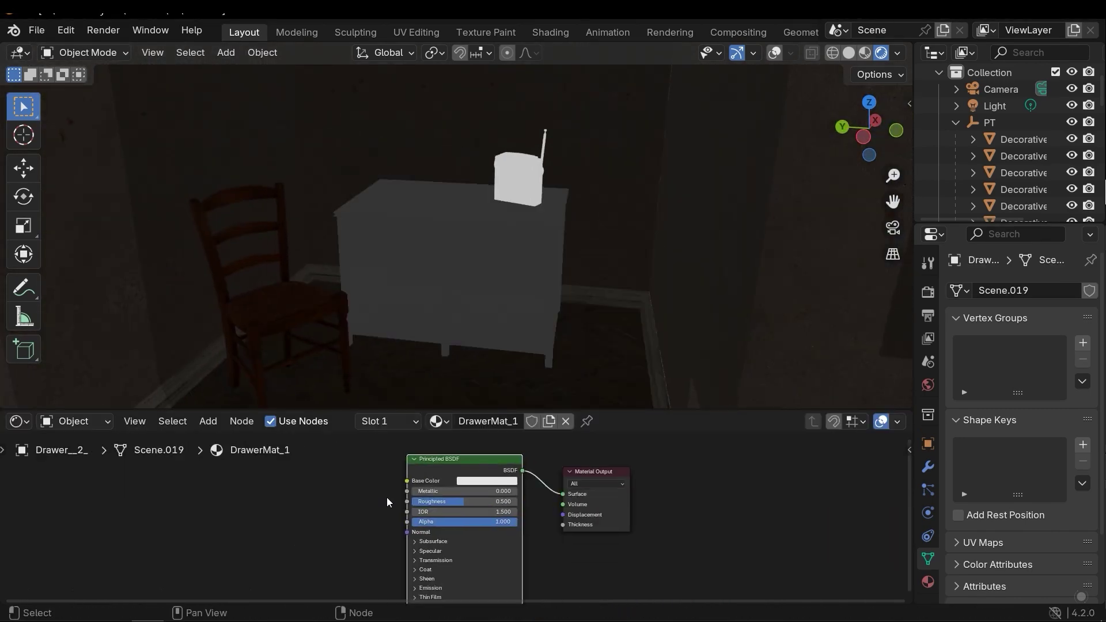
pyautogui.click(388, 501)
pyautogui.click(603, 491)
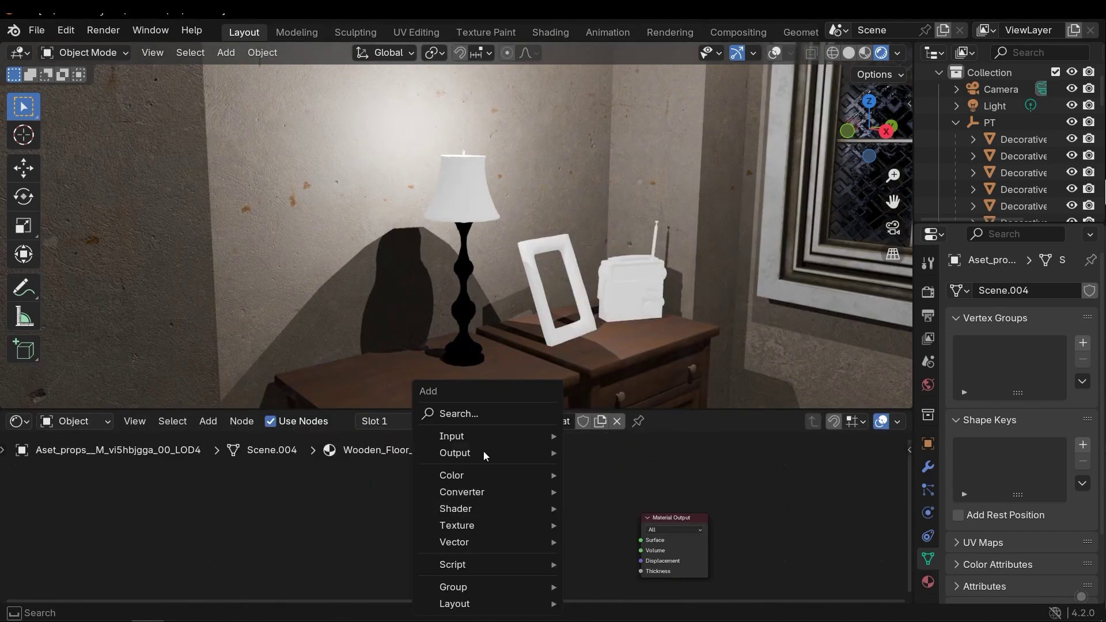
# Build the lamp's wood material: Principled BSDF with wood color, normal map and roughness textures linked.
pyautogui.moveTo(457, 489)
pyautogui.click(691, 375)
pyautogui.click(552, 478)
pyautogui.moveTo(609, 489); pyautogui.dragTo(629, 533)
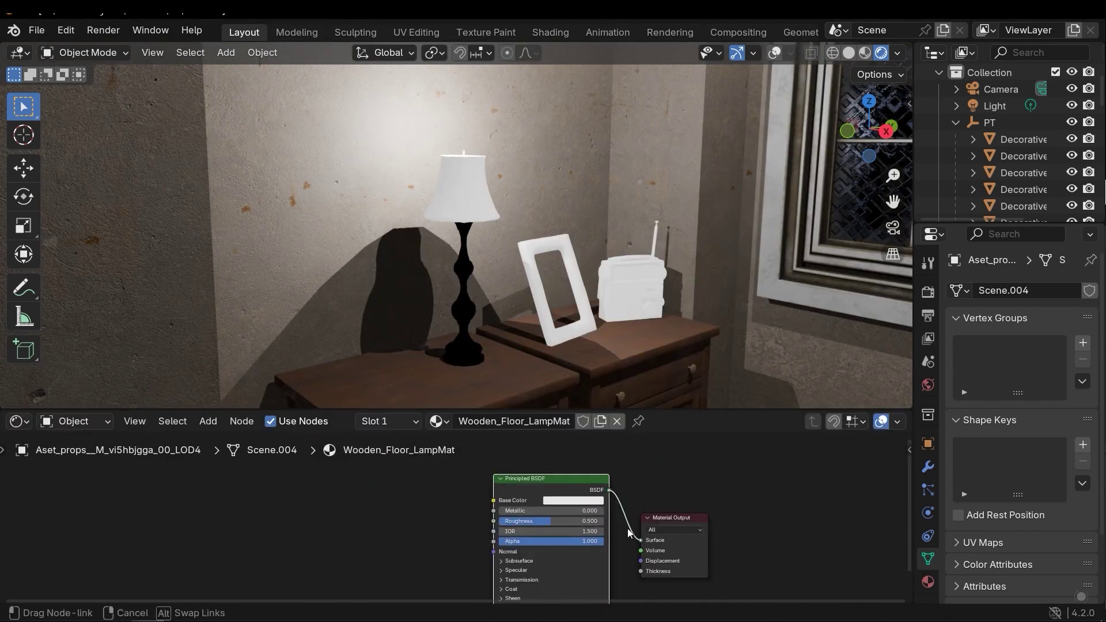
pyautogui.moveTo(425, 453); pyautogui.dragTo(500, 529)
pyautogui.moveTo(460, 506); pyautogui.dragTo(544, 447, button='middle')
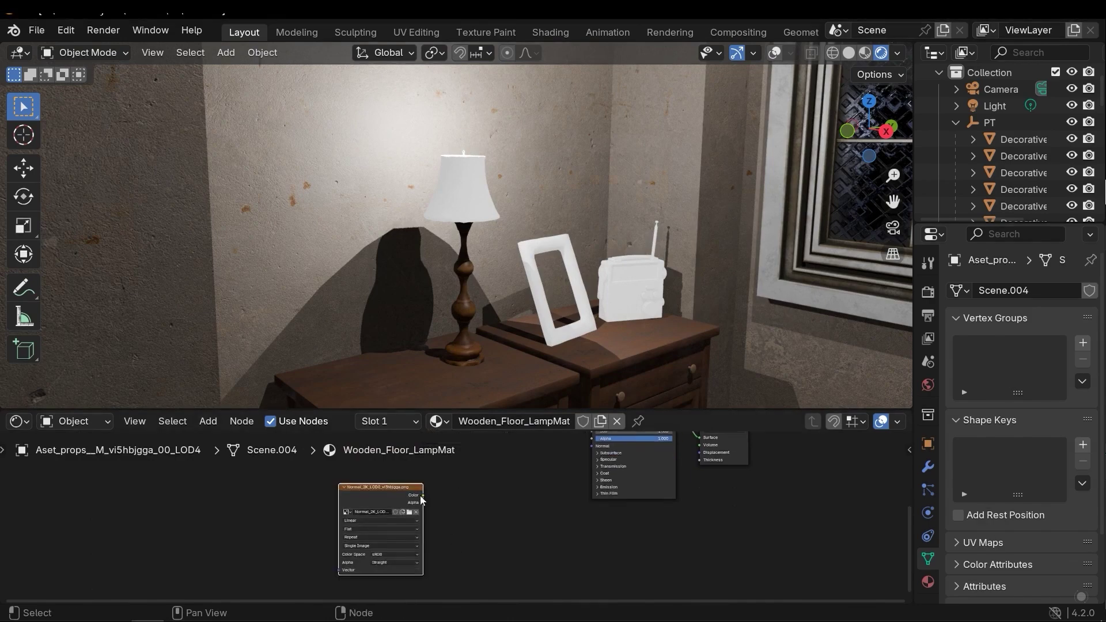
pyautogui.click(341, 553)
pyautogui.moveTo(452, 511); pyautogui.dragTo(608, 548)
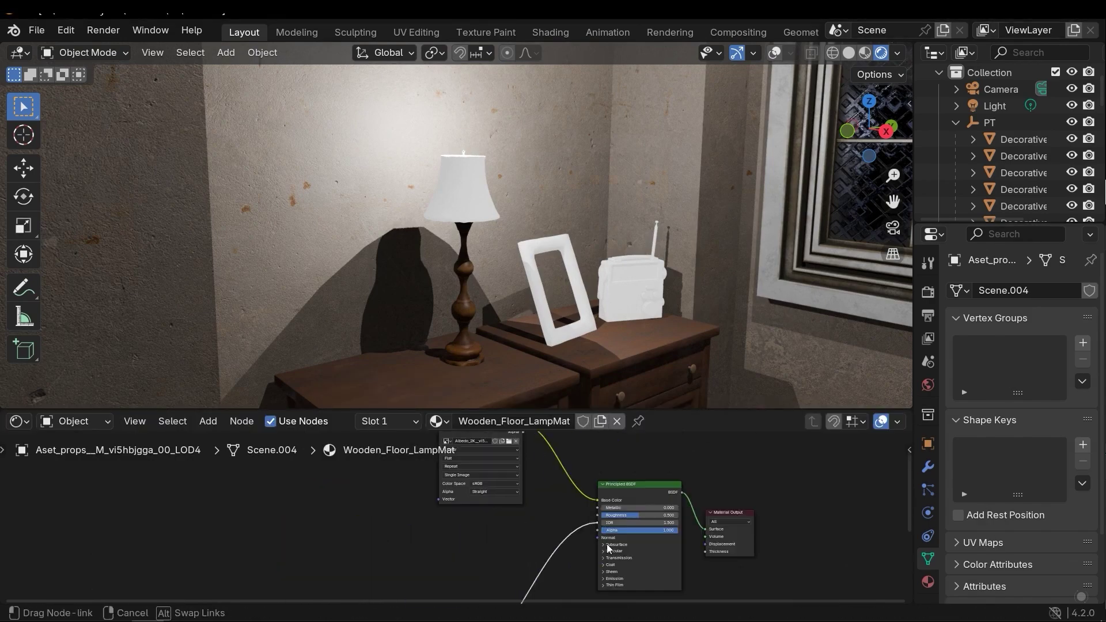
pyautogui.click(425, 548)
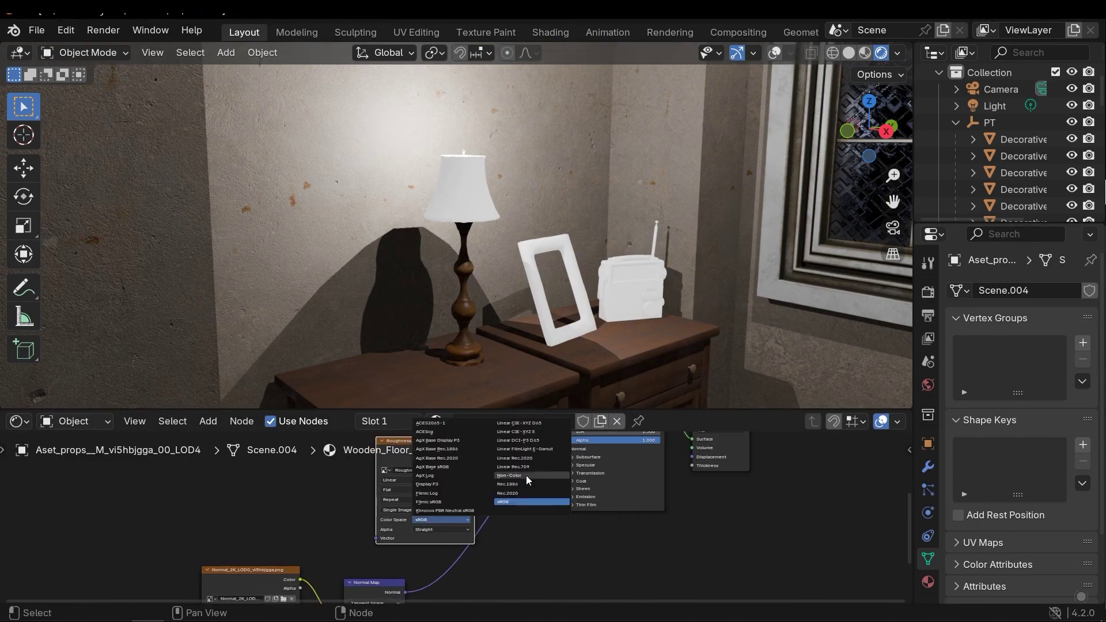
pyautogui.moveTo(434, 523); pyautogui.dragTo(528, 497)
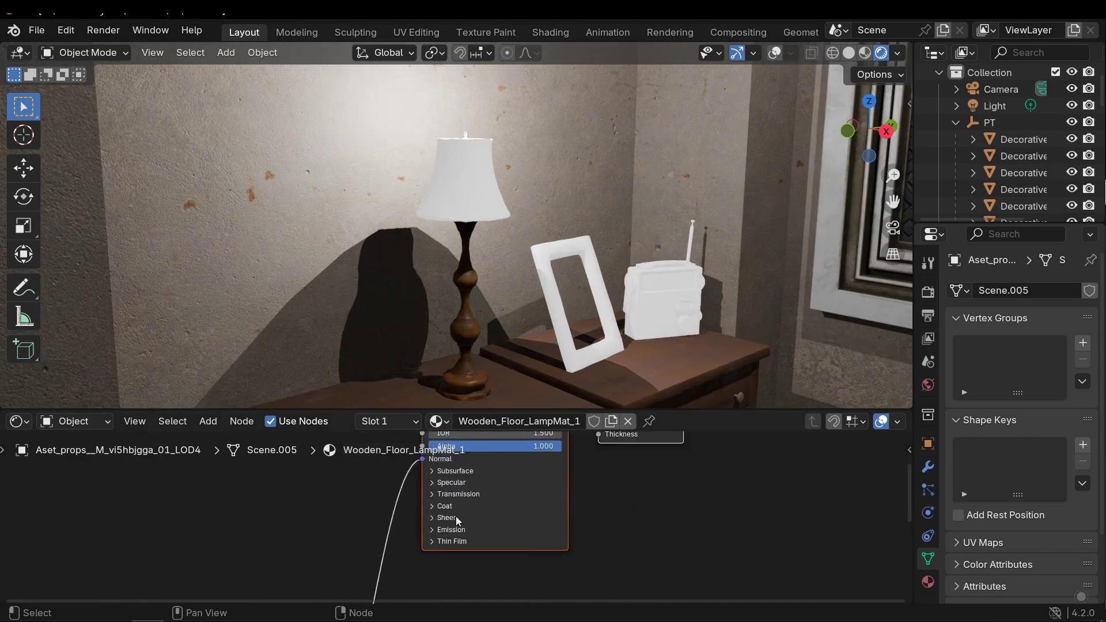
# Make the lamp shade's emission glow orange.
pyautogui.click(541, 551)
pyautogui.click(567, 374)
pyautogui.scroll(-3, 551, 514)
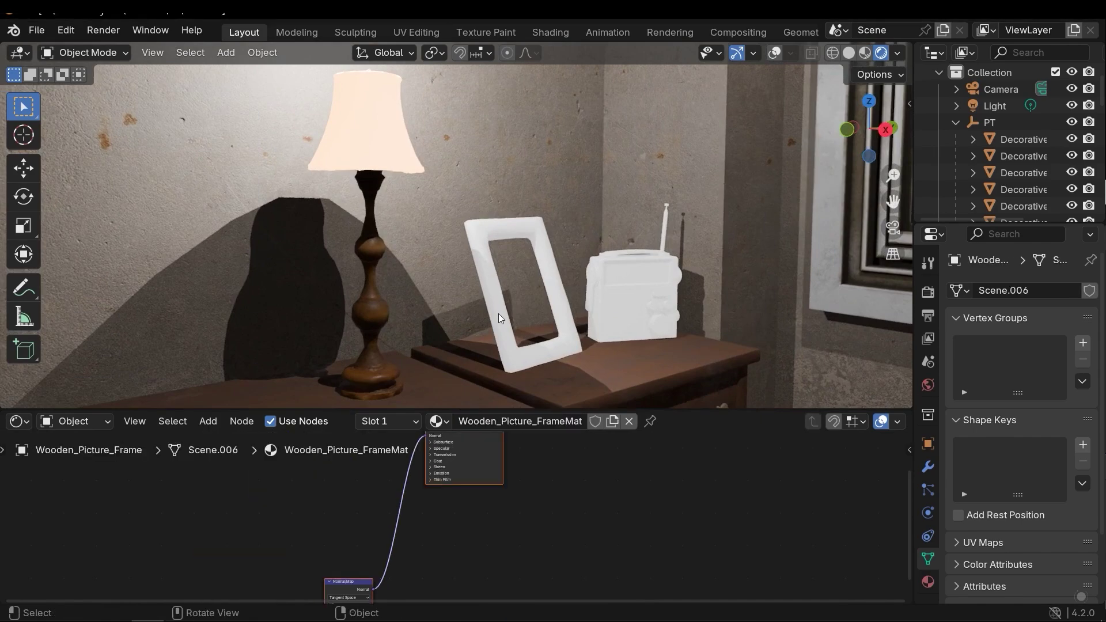
# Start the picture frame material with a Principled BSDF and set the normal texture's color space.
pyautogui.moveTo(345, 567); pyautogui.dragTo(494, 471)
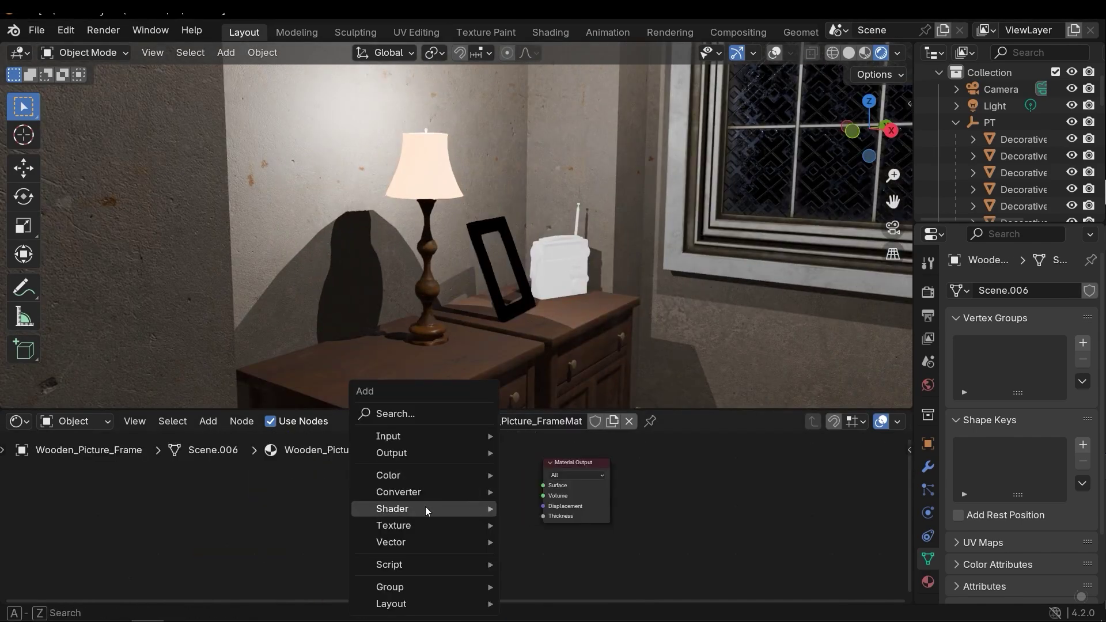
pyautogui.click(553, 476)
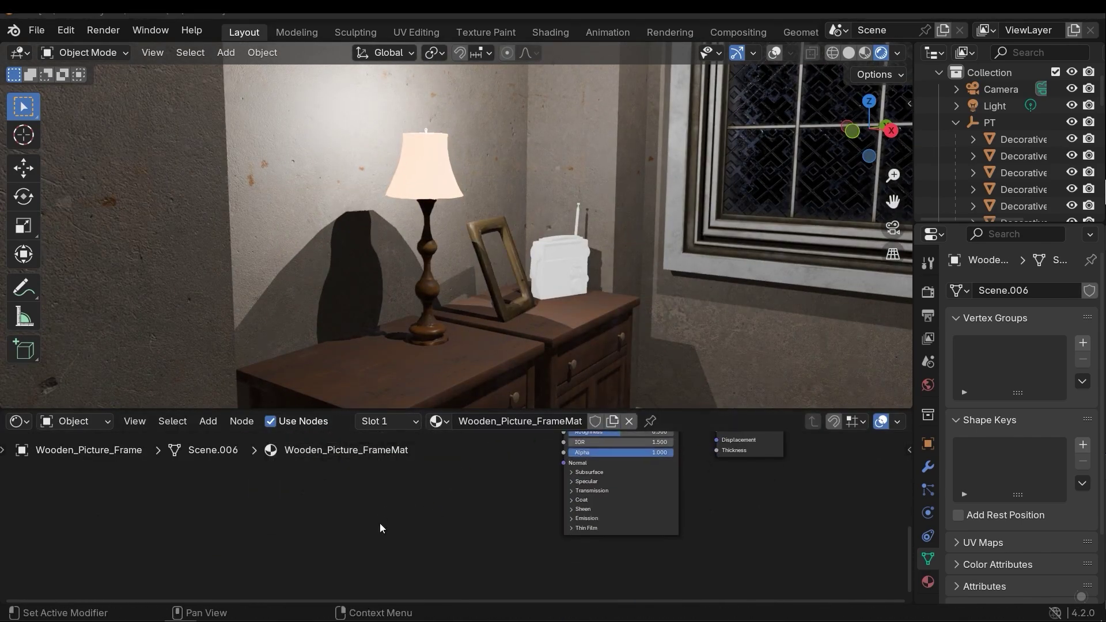
pyautogui.click(384, 595)
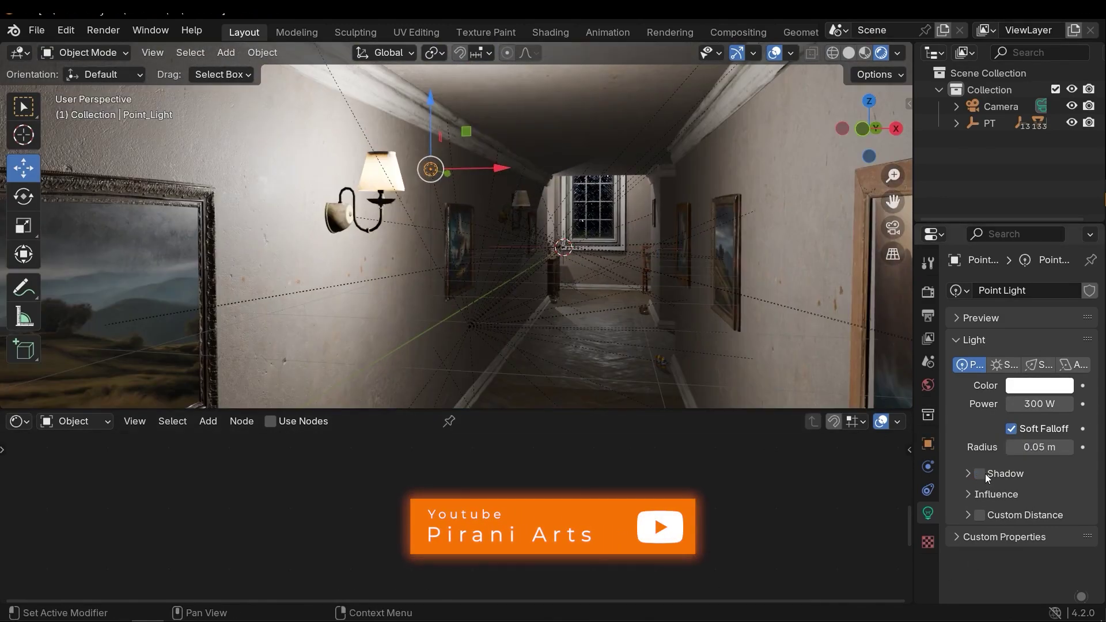
# Enable the point light's shadow, save, and set the world background strength to 0.200.
pyautogui.click(1037, 474)
pyautogui.scroll(-1, 1042, 478)
pyautogui.hotkey('ctrl', 's')
pyautogui.click(928, 293)
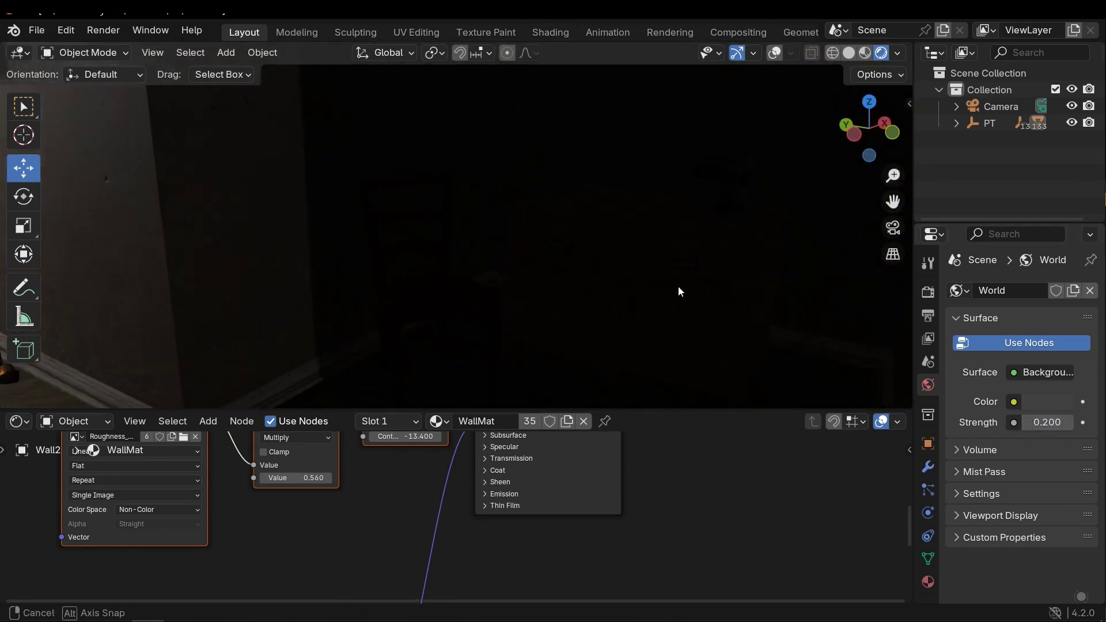
pyautogui.click(1047, 422)
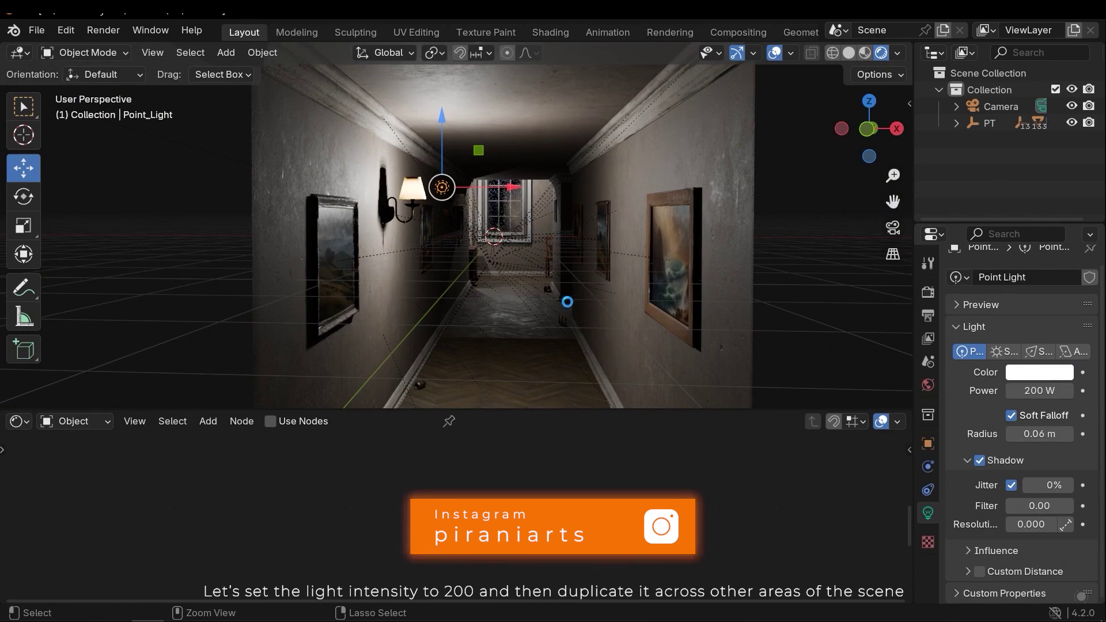
# Save, then duplicate the 200 W point light and move the copy into another room.
pyautogui.hotkey('ctrl', 's')
pyautogui.hotkey('shift', 'd')
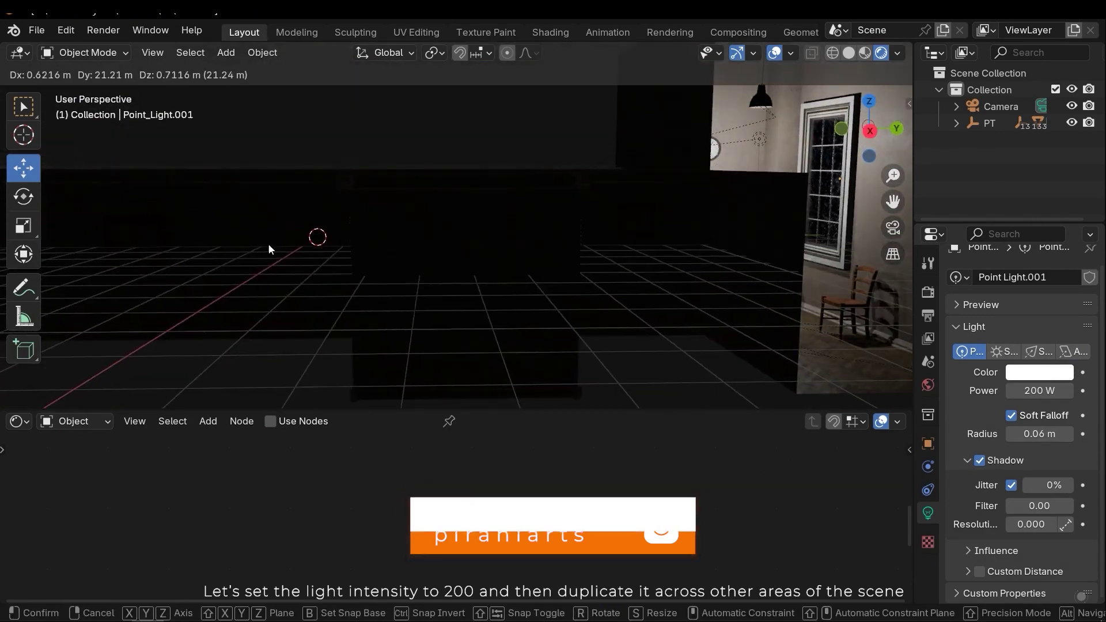
pyautogui.click(416, 307)
pyautogui.press('g')
pyautogui.click(491, 292)
pyautogui.moveTo(490, 292); pyautogui.dragTo(402, 163, button='middle')
# Make another copy of the point light, undoing stray deletions along the way.
pyautogui.hotkey('shift', 'd')
pyautogui.press('Escape')
pyautogui.press('Delete')
pyautogui.hotkey('ctrl', 'z')
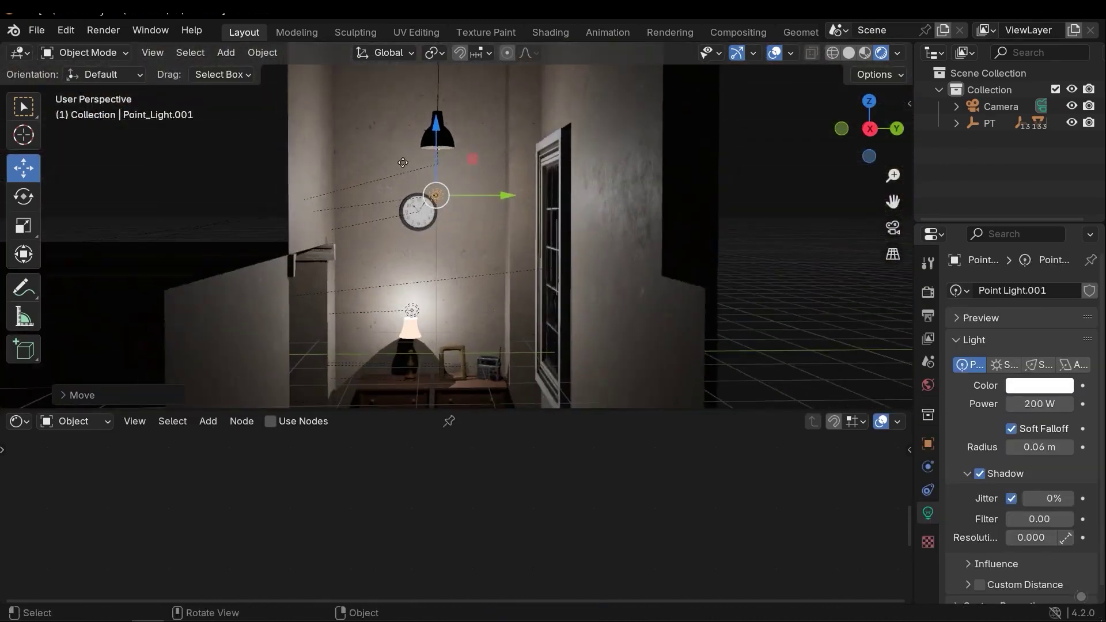
pyautogui.moveTo(416, 218)
pyautogui.mouseDown(button='middle')
pyautogui.moveTo(478, 209)
pyautogui.moveTo(492, 242)
pyautogui.moveTo(471, 241)
pyautogui.moveTo(562, 250)
pyautogui.moveTo(467, 206)
pyautogui.moveTo(492, 310)
pyautogui.moveTo(428, 205)
pyautogui.mouseUp(button='middle')
pyautogui.press('Delete')
pyautogui.hotkey('ctrl', 'z')
pyautogui.hotkey('shift', 'd')
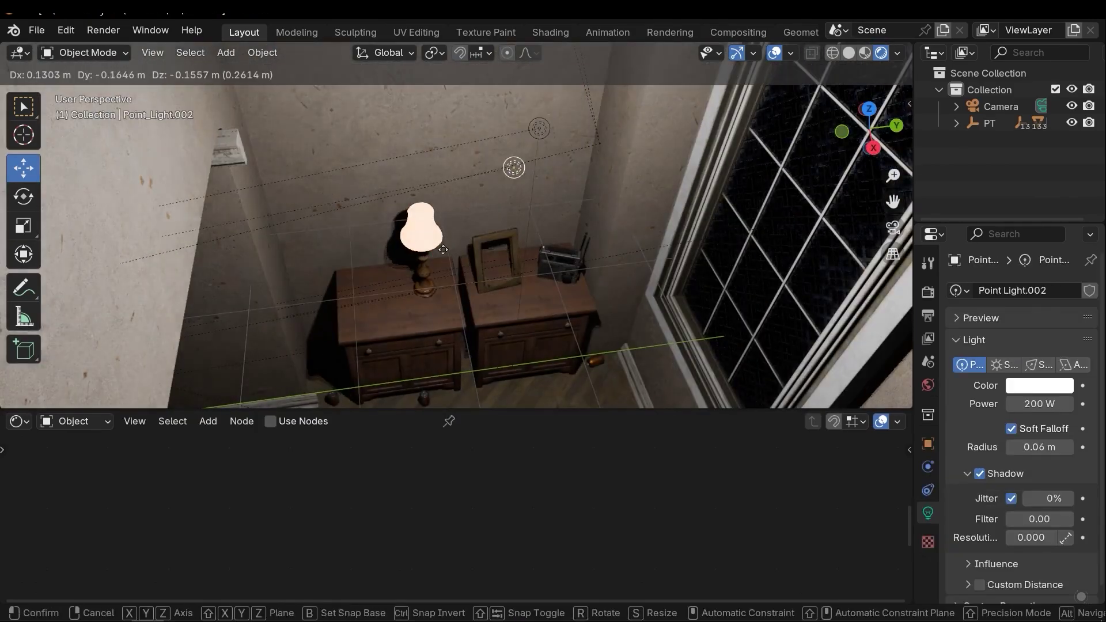
pyautogui.press('Escape')
# Position the new light copy above the nightstand table lamp.
pyautogui.moveTo(537, 173); pyautogui.dragTo(563, 151, button='middle')
pyautogui.press('g')
pyautogui.click(507, 271)
pyautogui.press('g')
pyautogui.click(467, 353)
pyautogui.press('g')
pyautogui.click(438, 231)
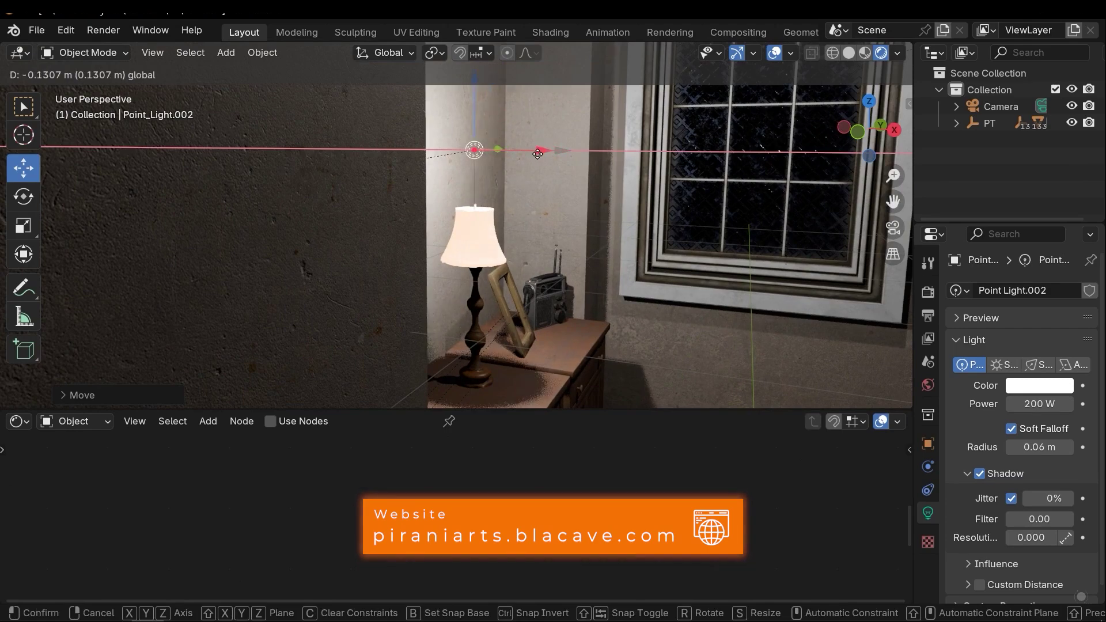
pyautogui.click(486, 132)
pyautogui.moveTo(486, 131); pyautogui.dragTo(754, 373, button='middle')
# Save and set Point Light.002's color to a warm orange.
pyautogui.hotkey('ctrl', 's')
pyautogui.click(1039, 385)
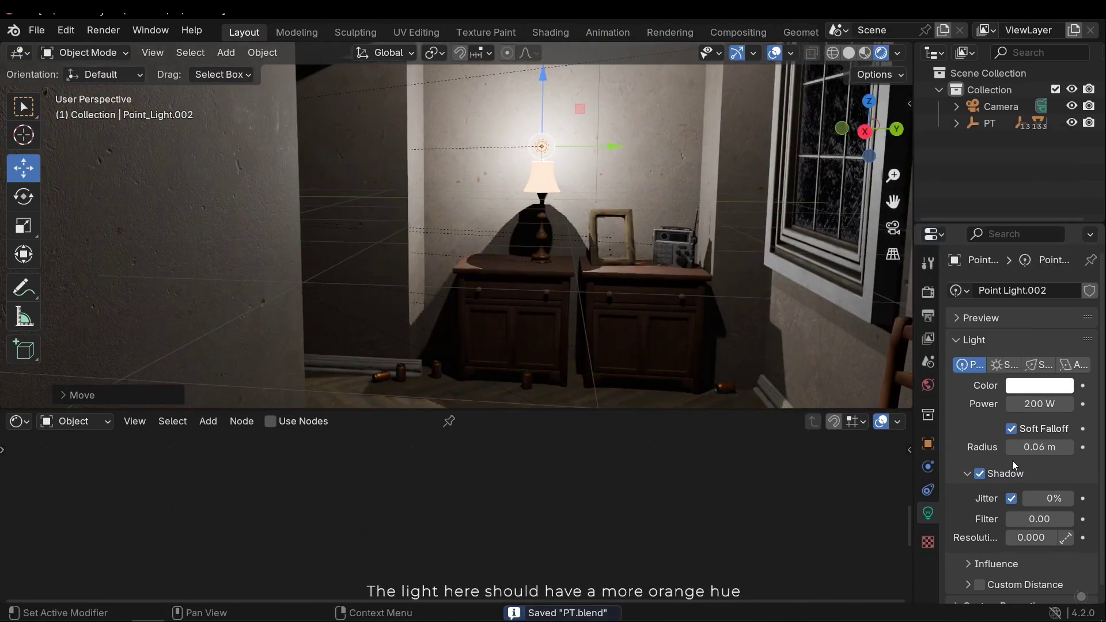
pyautogui.click(1034, 390)
pyautogui.click(963, 235)
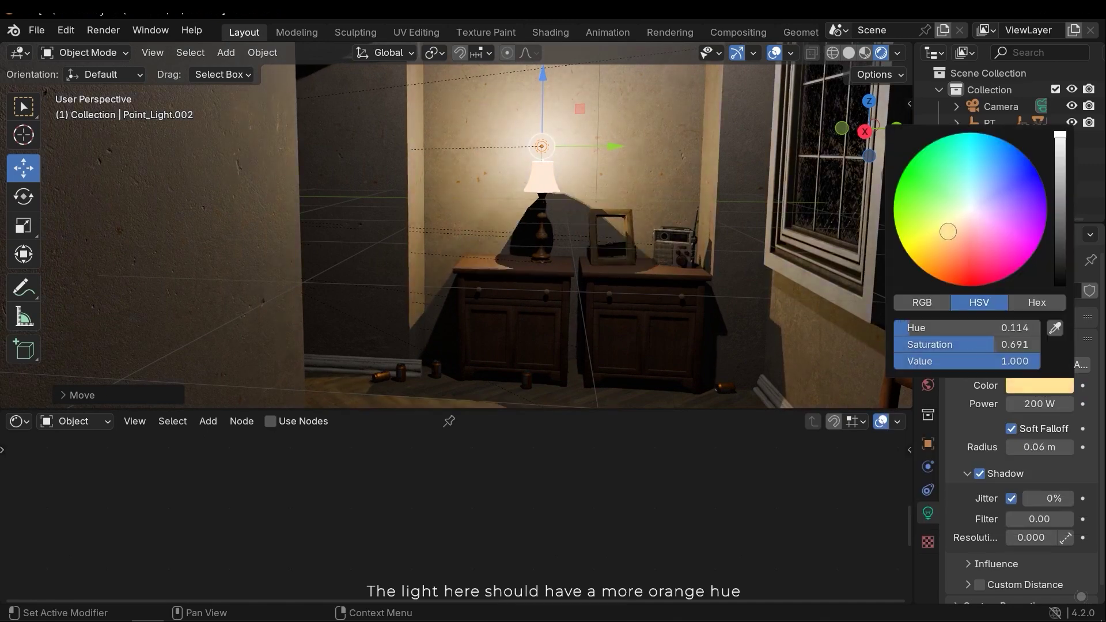
pyautogui.moveTo(806, 161); pyautogui.dragTo(628, 248, button='middle')
pyautogui.click(1017, 388)
# Save the file and select the white point light in the hallway.
pyautogui.moveTo(852, 253); pyautogui.dragTo(372, 156, button='middle')
pyautogui.hotkey('ctrl', 's')
pyautogui.click(371, 156)
# Duplicate the point light, set its power to 50 W, and move it along the hallway.
pyautogui.hotkey('shift', 'd')
pyautogui.click(839, 319)
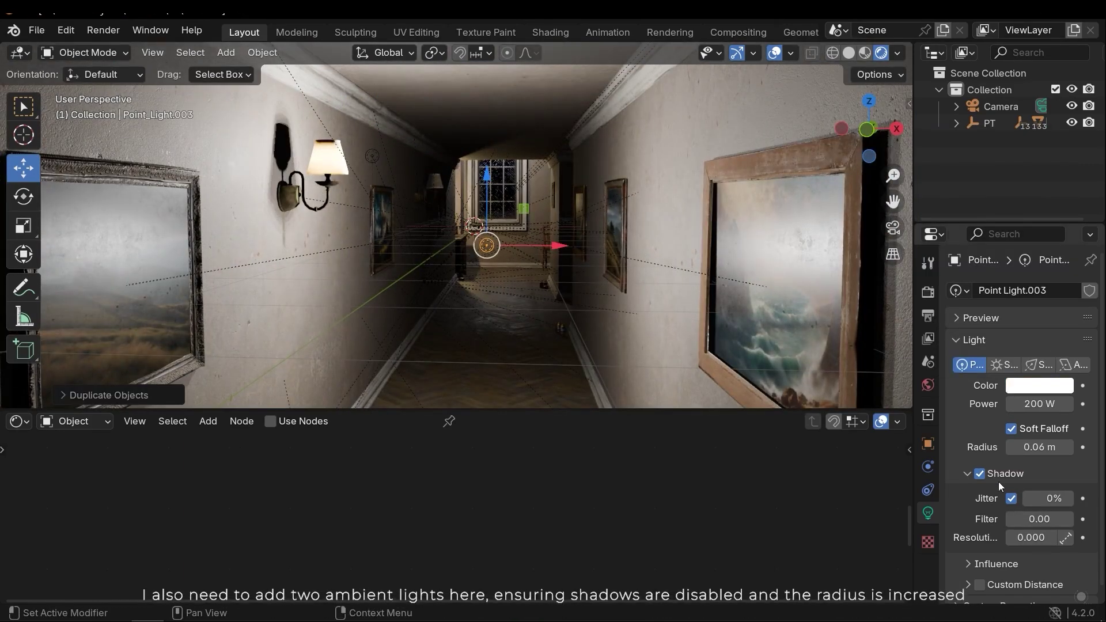
pyautogui.write('50')
pyautogui.press('Return')
pyautogui.moveTo(806, 299); pyautogui.dragTo(585, 261, button='middle')
pyautogui.press('g')
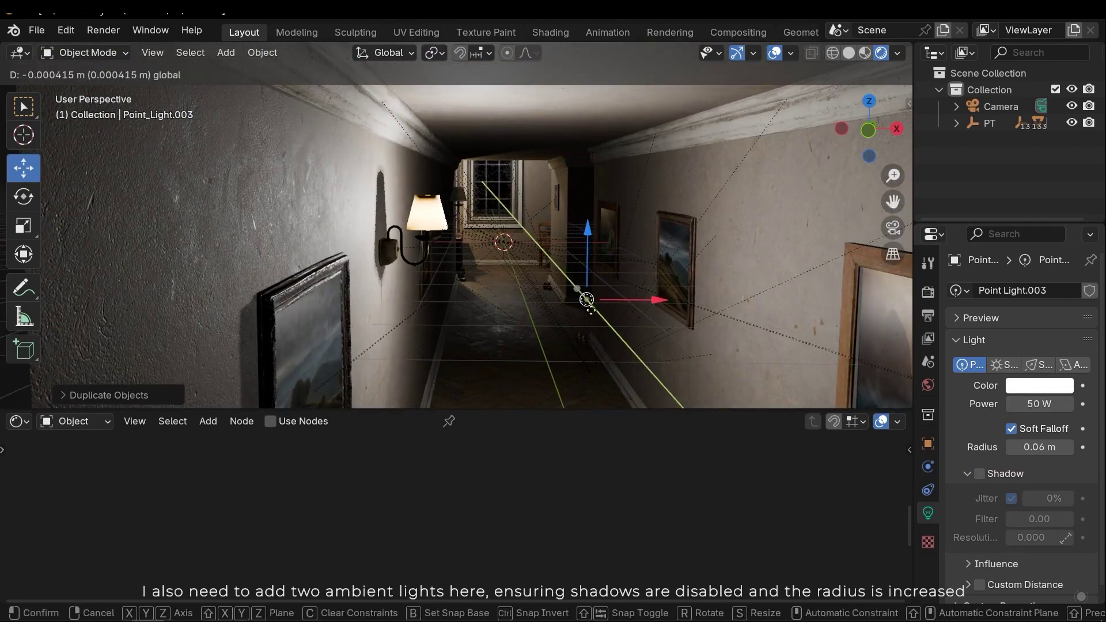
pyautogui.click(522, 243)
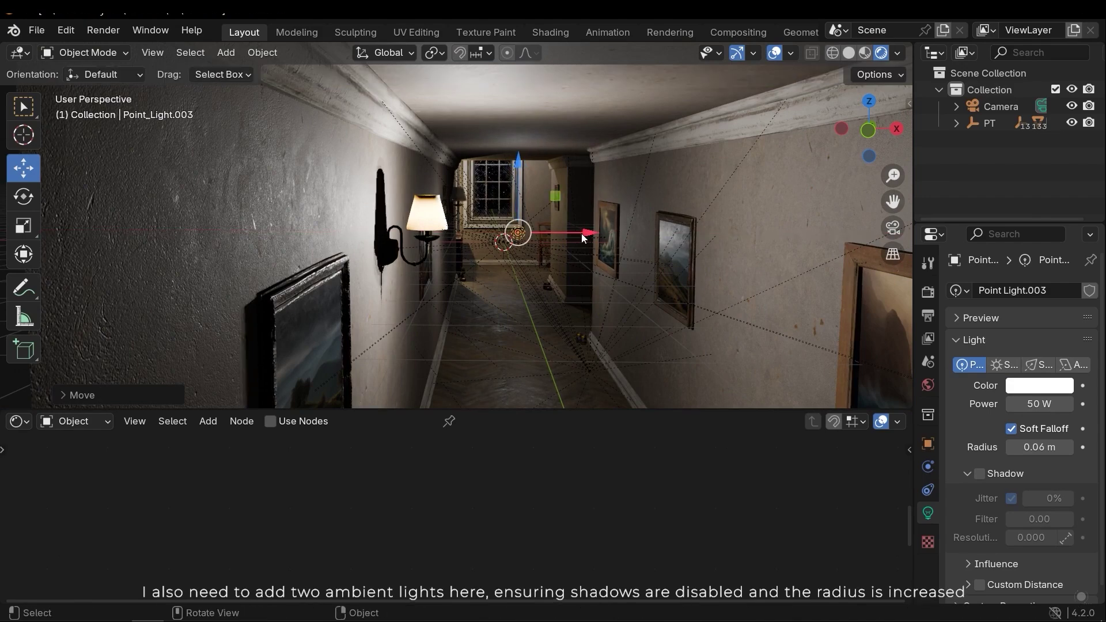
# Raise the ambient light along Z, restoring lights that were deleted by mistake.
pyautogui.moveTo(582, 238); pyautogui.dragTo(578, 237, button='middle')
pyautogui.press('g')
pyautogui.press('z')
pyautogui.press('Return')
pyautogui.scroll(-1, 1058, 434)
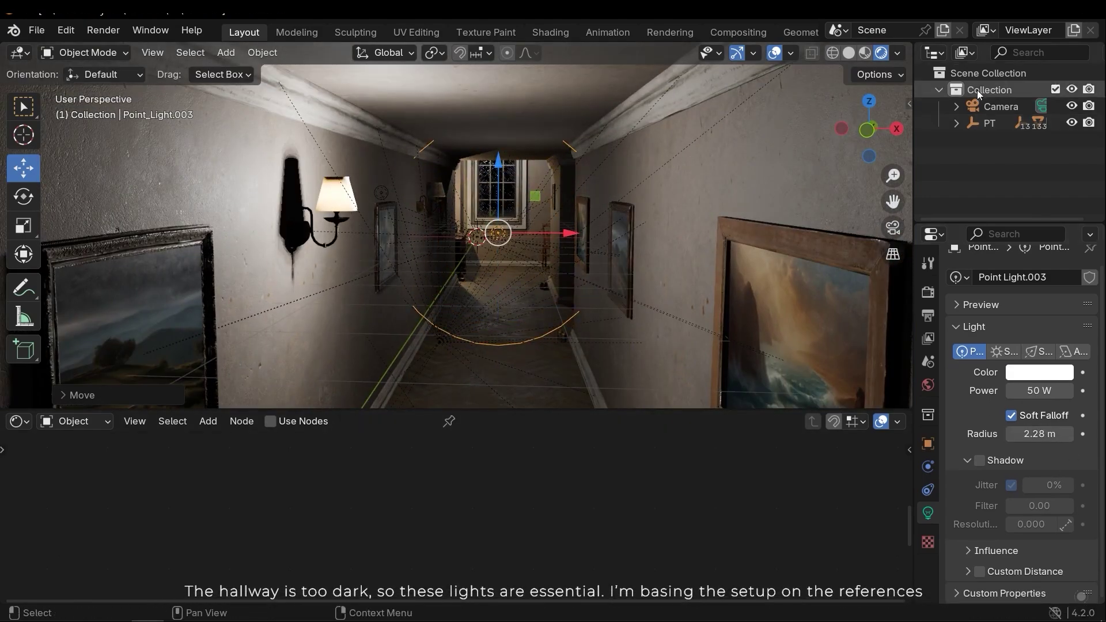
pyautogui.moveTo(662, 219); pyautogui.dragTo(565, 243, button='middle')
pyautogui.press('Delete')
pyautogui.hotkey('ctrl', 'z')
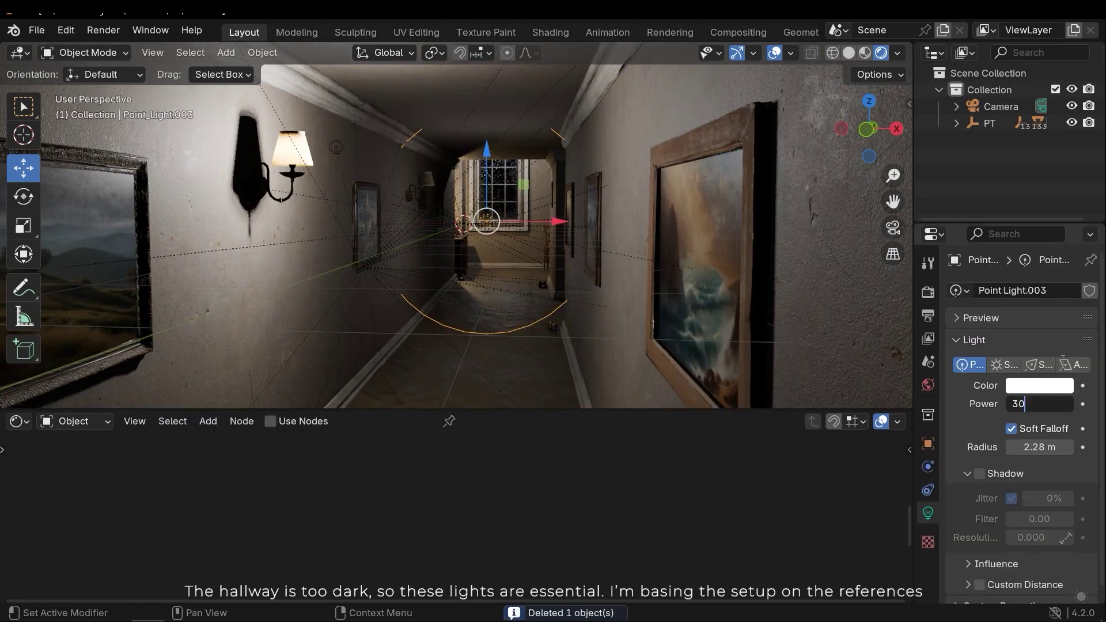
pyautogui.moveTo(507, 323); pyautogui.dragTo(537, 328, button='middle')
pyautogui.press('Delete')
pyautogui.hotkey('ctrl', 'z')
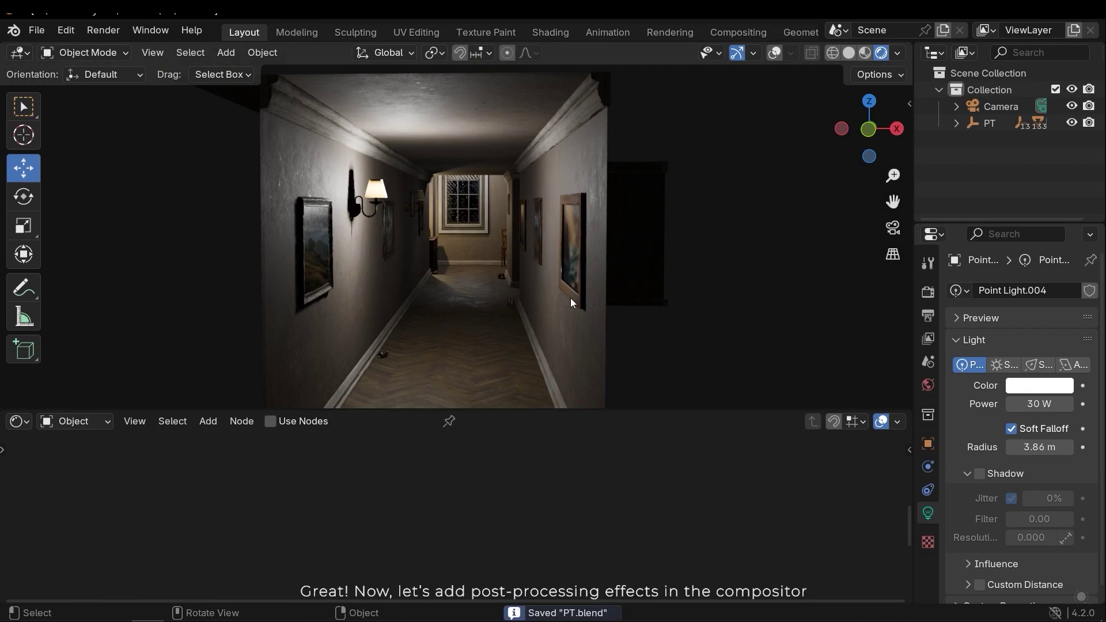
# Switch the bottom area to the Compositor and enable viewport compositing.
pyautogui.scroll(3, 455, 263)
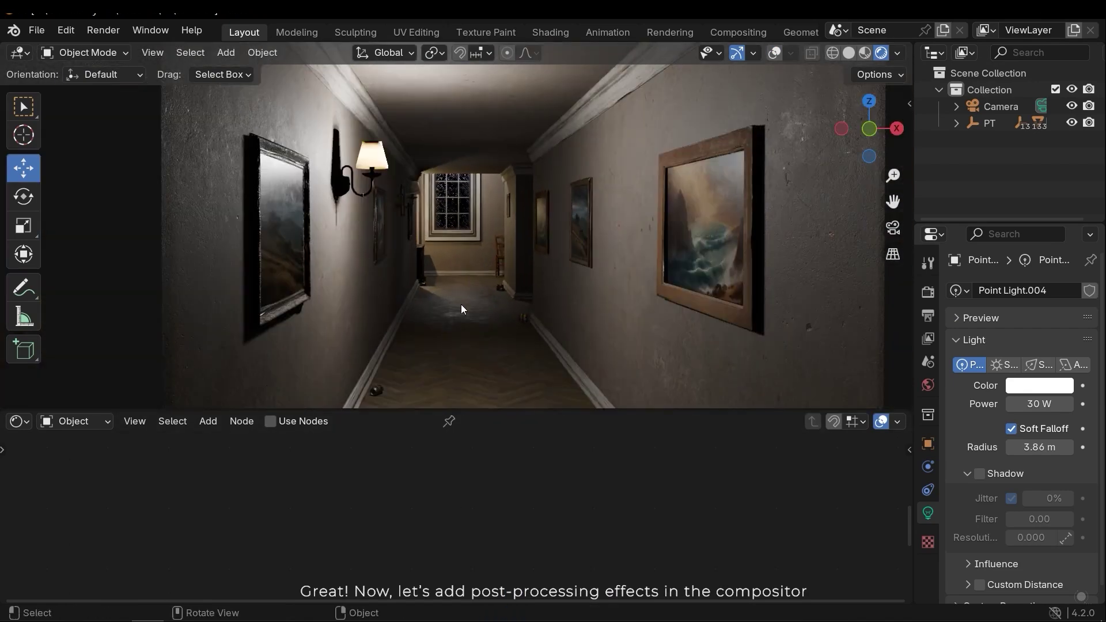
pyautogui.click(19, 421)
pyautogui.click(71, 313)
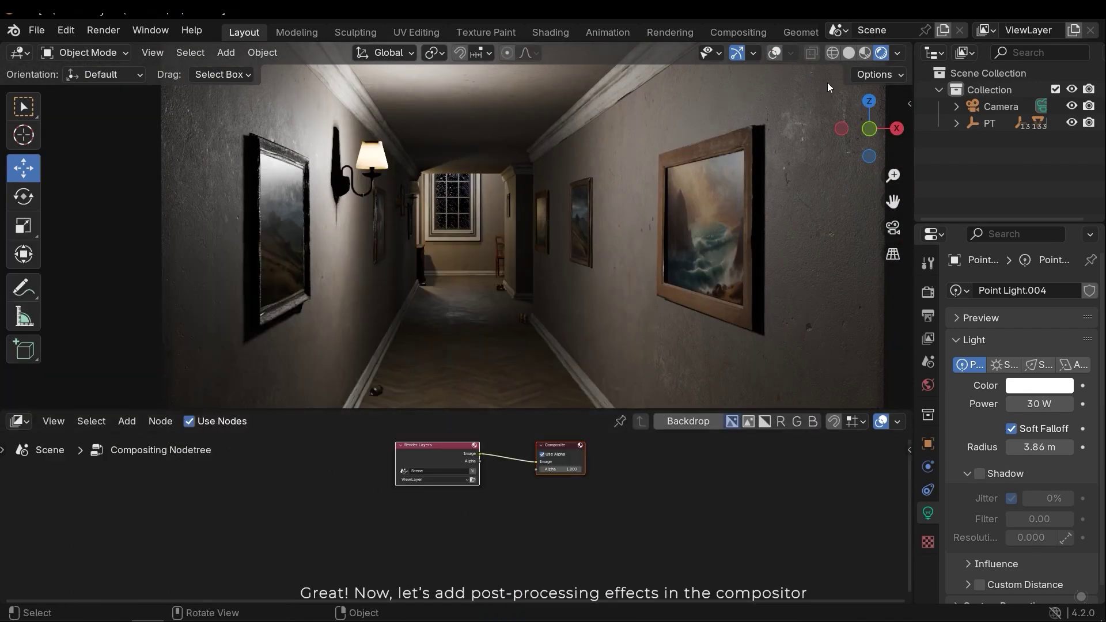
pyautogui.click(897, 52)
pyautogui.click(961, 302)
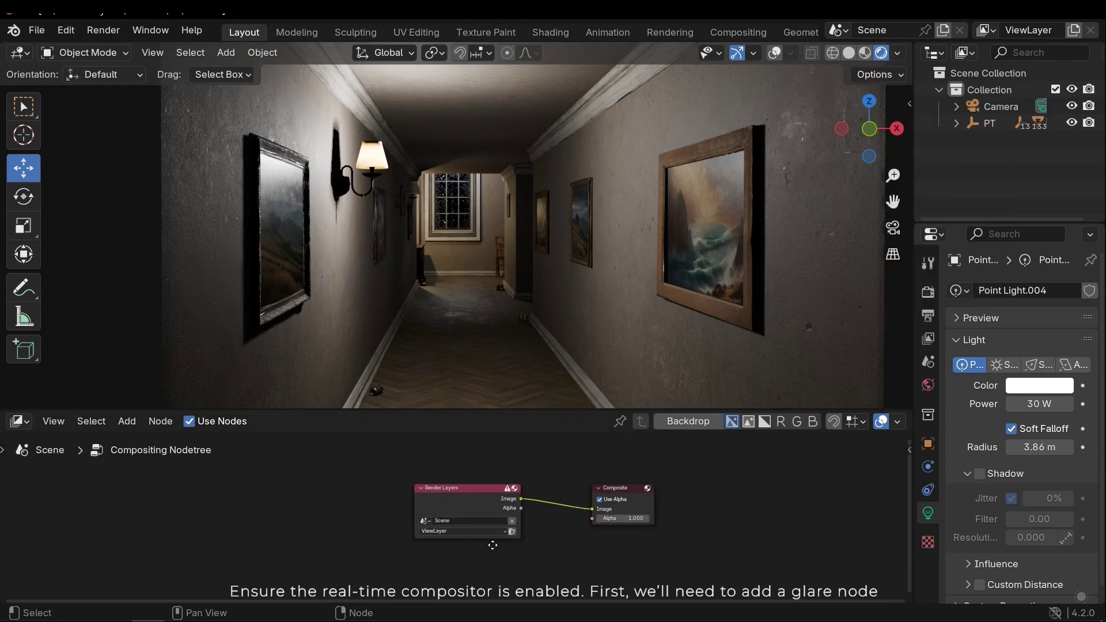
# Insert a Glare node set to Bloom, High quality, size 9, threshold 29.900.
pyautogui.hotkey('shift', 'a')
pyautogui.write('glare')
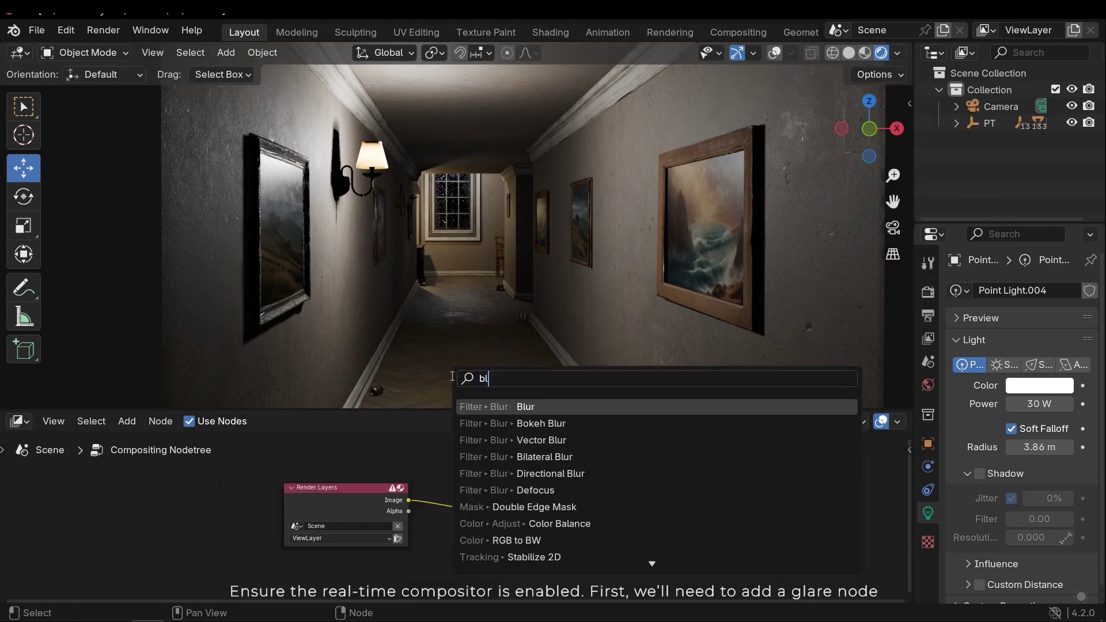
pyautogui.press('Return')
pyautogui.click(475, 499)
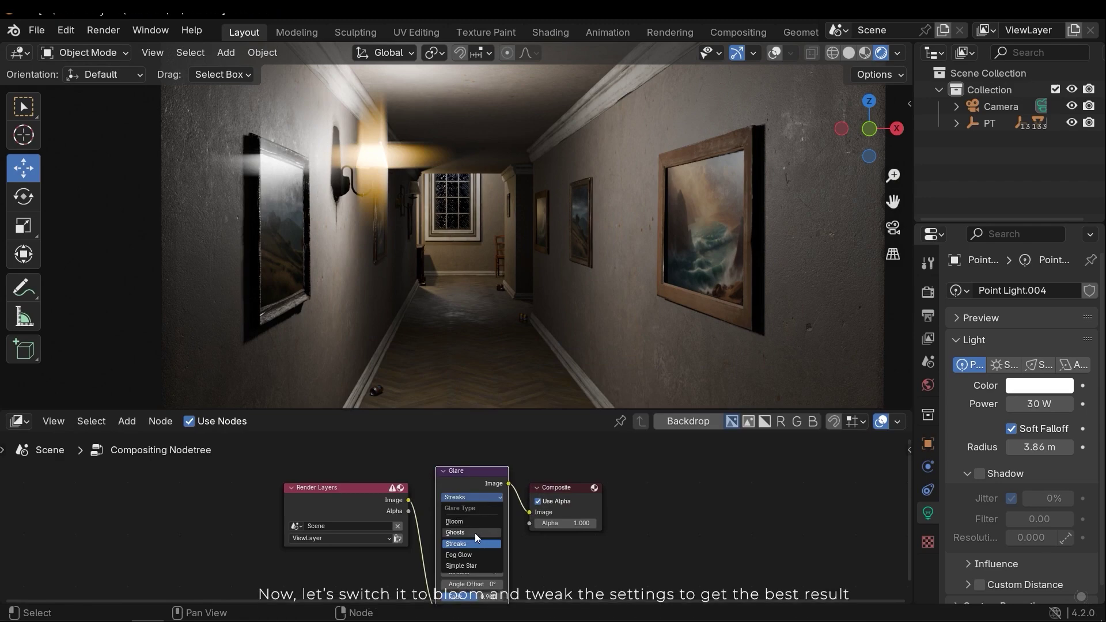
pyautogui.click(454, 522)
pyautogui.scroll(2, 792, 530)
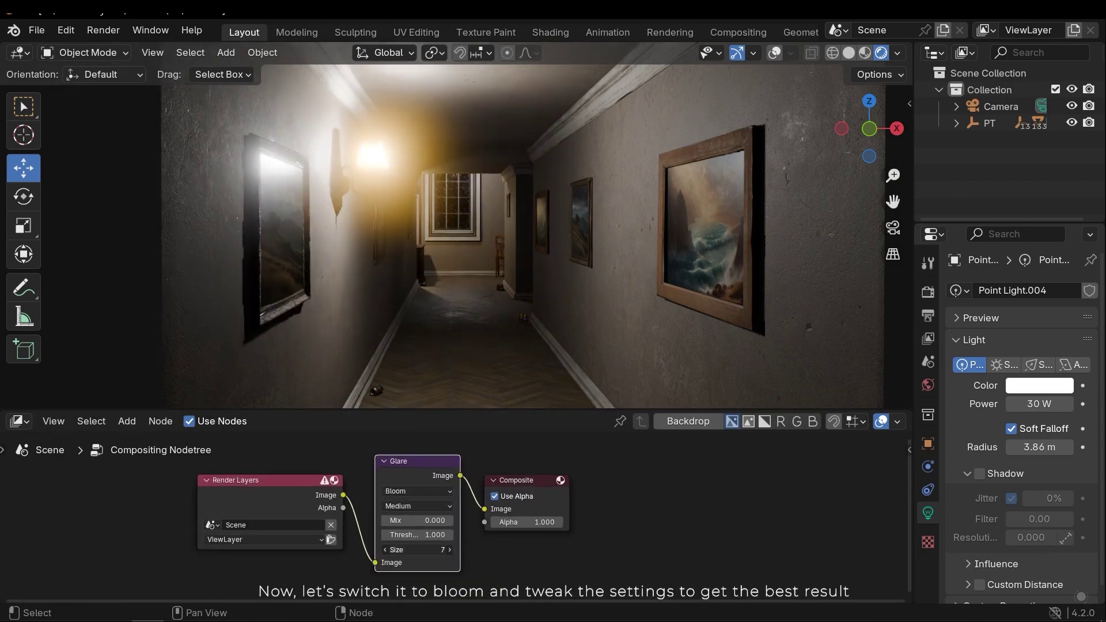
pyautogui.keyDown('ctrl'); pyautogui.scroll(1, 432, 549); pyautogui.keyUp('ctrl')
pyautogui.moveTo(432, 549); pyautogui.dragTo(357, 533)
pyautogui.scroll(2, 406, 499)
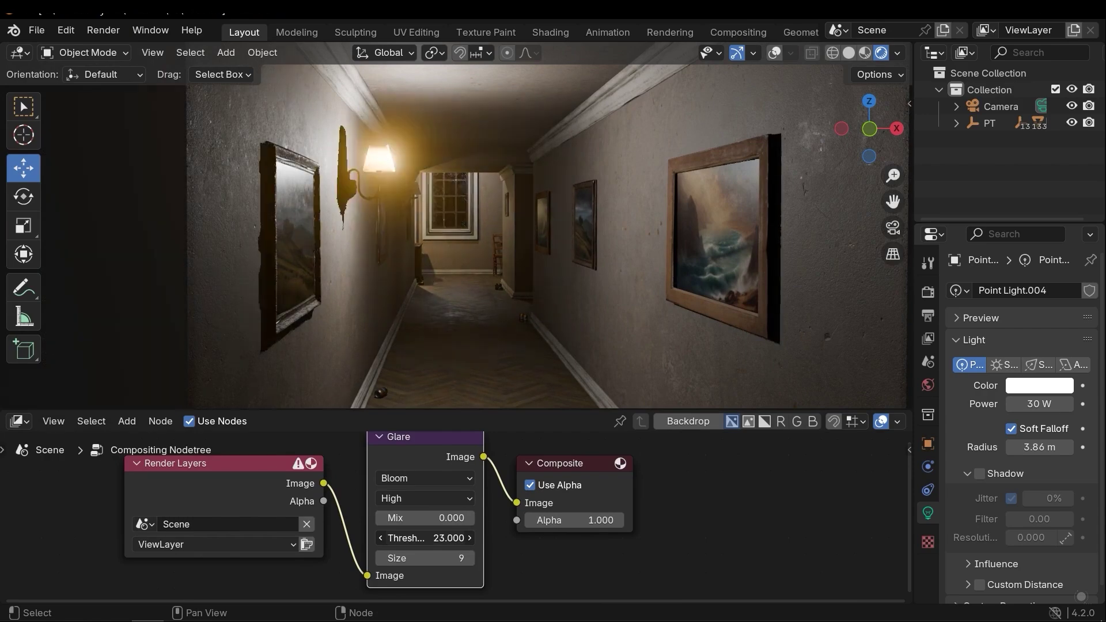
pyautogui.moveTo(438, 538); pyautogui.dragTo(470, 306)
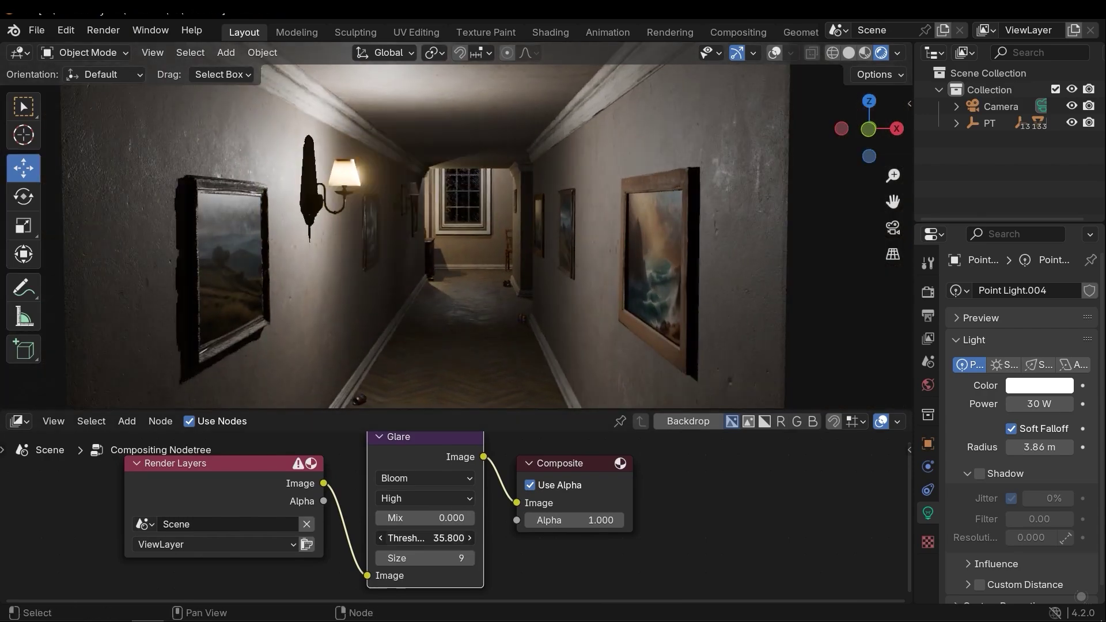
pyautogui.moveTo(300, 322); pyautogui.dragTo(581, 285, button='middle')
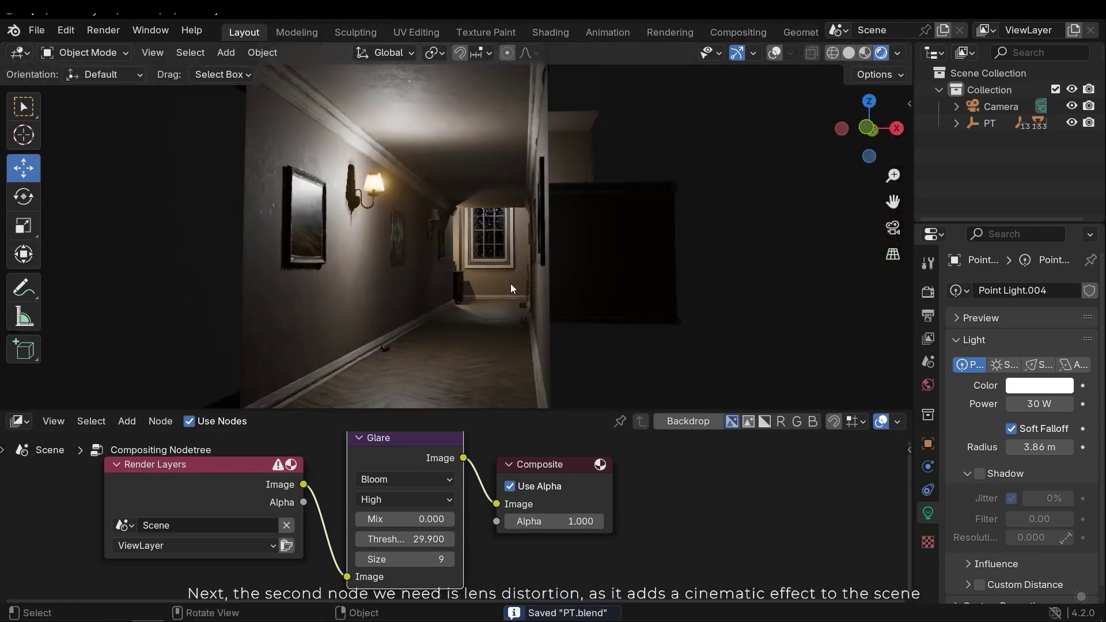
# Add Lens Distortion after Glare with Fit on and Dispersion 0.030, then save PT.blend.
pyautogui.hotkey('shift', 'a')
pyautogui.write('lens')
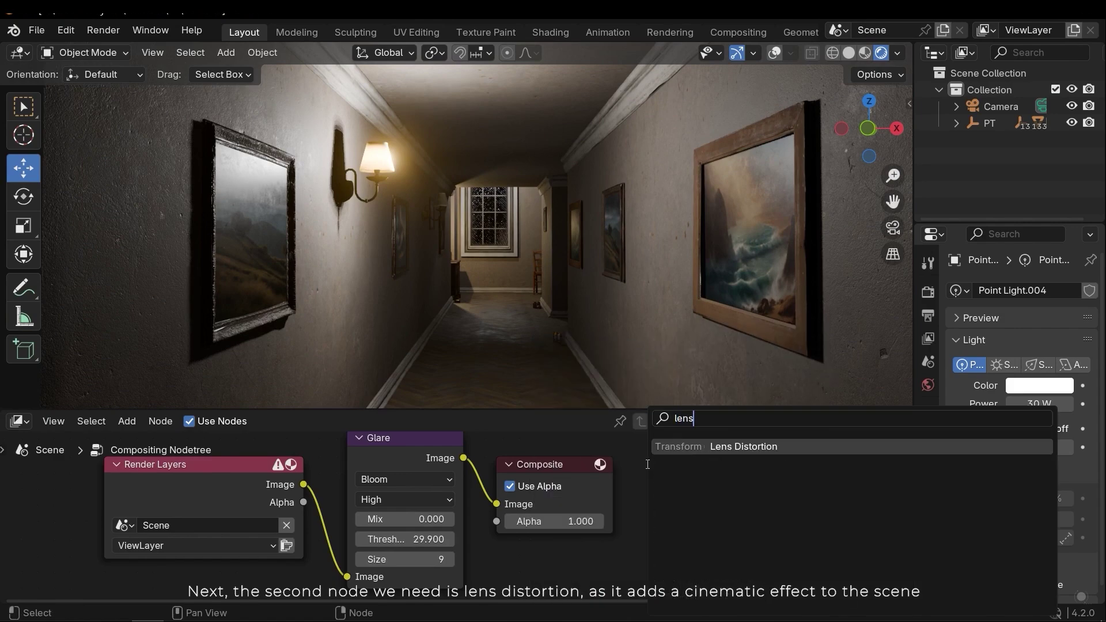
pyautogui.press('Return')
pyautogui.click(562, 513)
pyautogui.moveTo(528, 576); pyautogui.dragTo(553, 576)
pyautogui.click(539, 519)
pyautogui.write('.05')
pyautogui.press('Return')
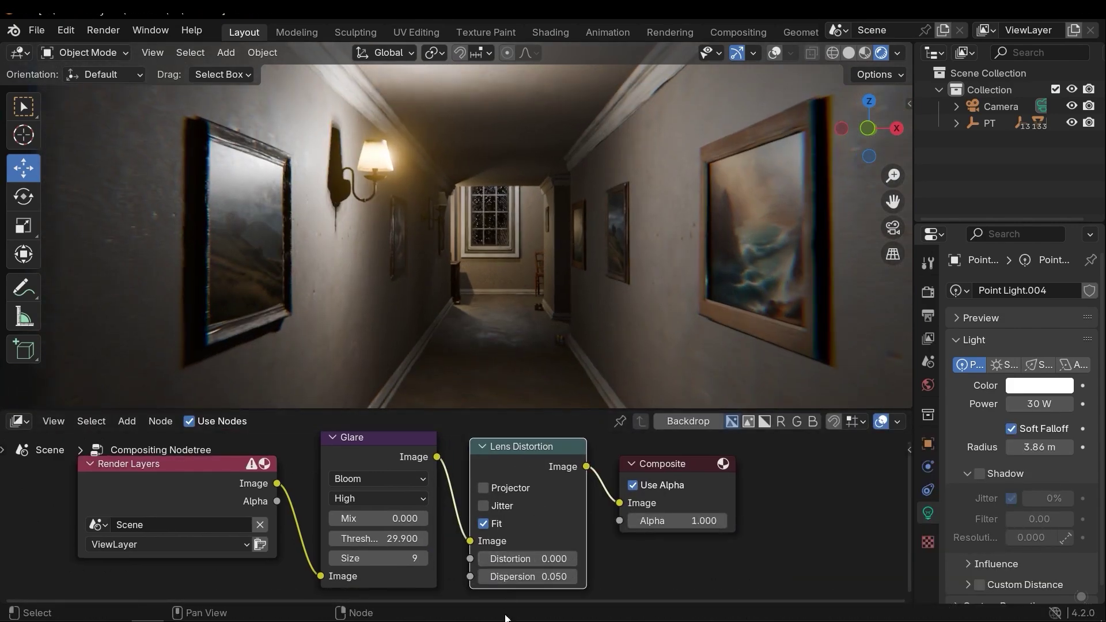
pyautogui.scroll(-2, 712, 292)
pyautogui.hotkey('ctrl', 's')
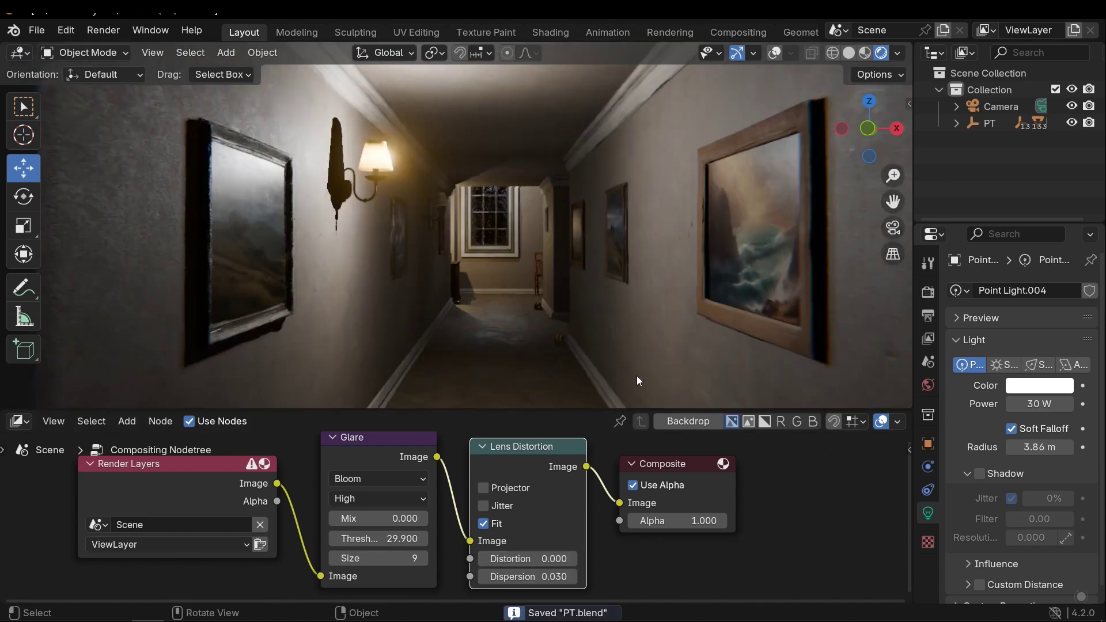
pyautogui.hotkey('shift', 'a')
# Add a Color Balance node between Lens Distortion and Composite and tint its gain slightly.
pyautogui.write('color b')
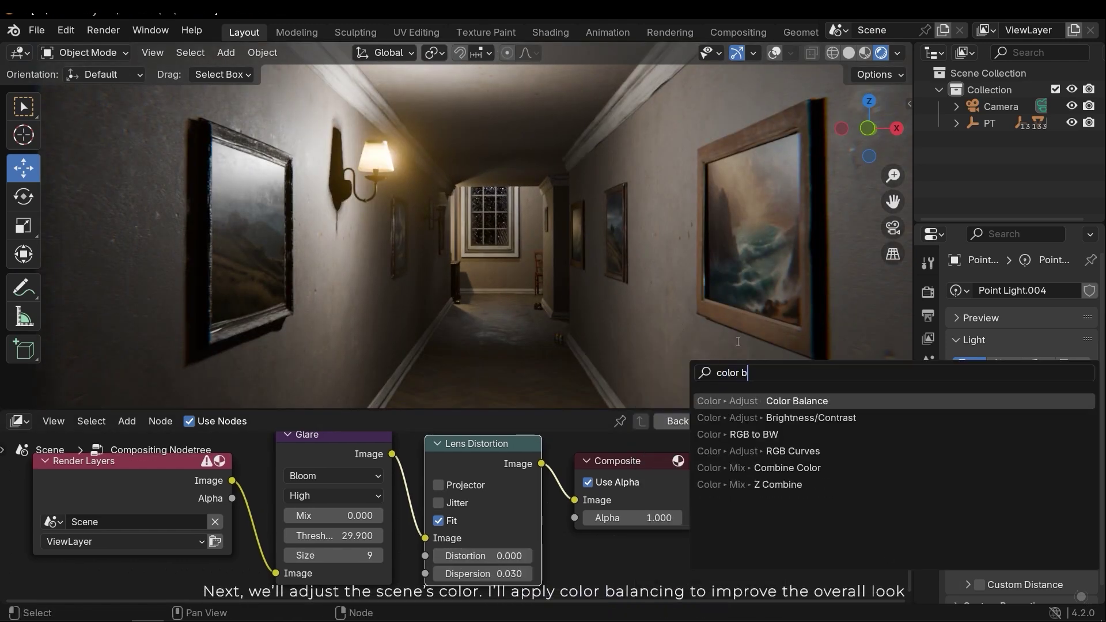
pyautogui.press('Return')
pyautogui.click(517, 477)
pyautogui.scroll(2, 463, 537)
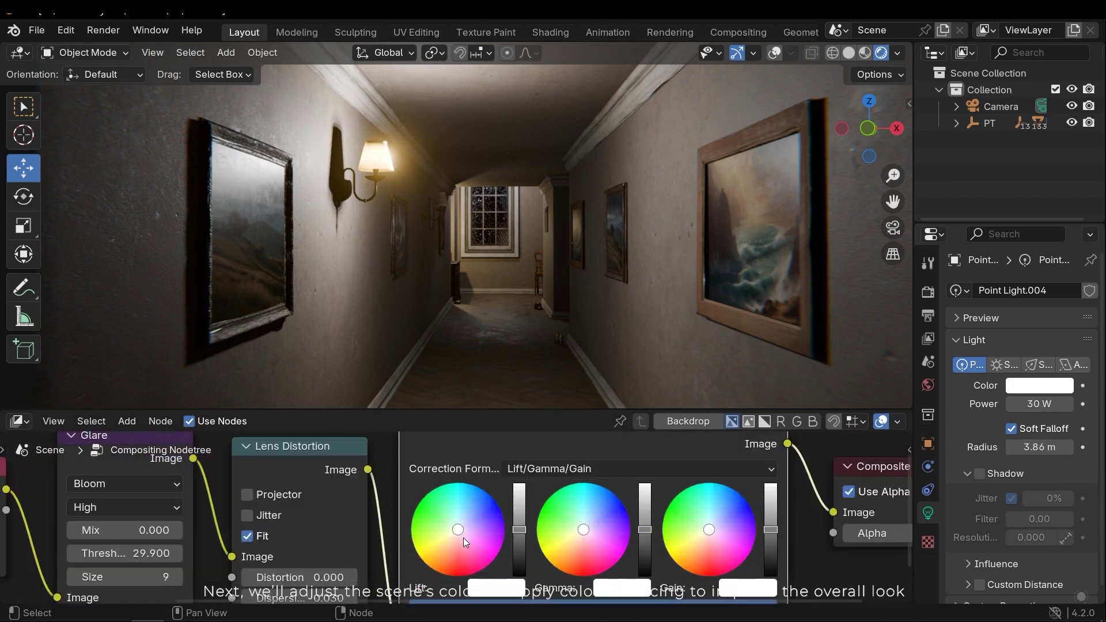
pyautogui.scroll(1, 486, 514)
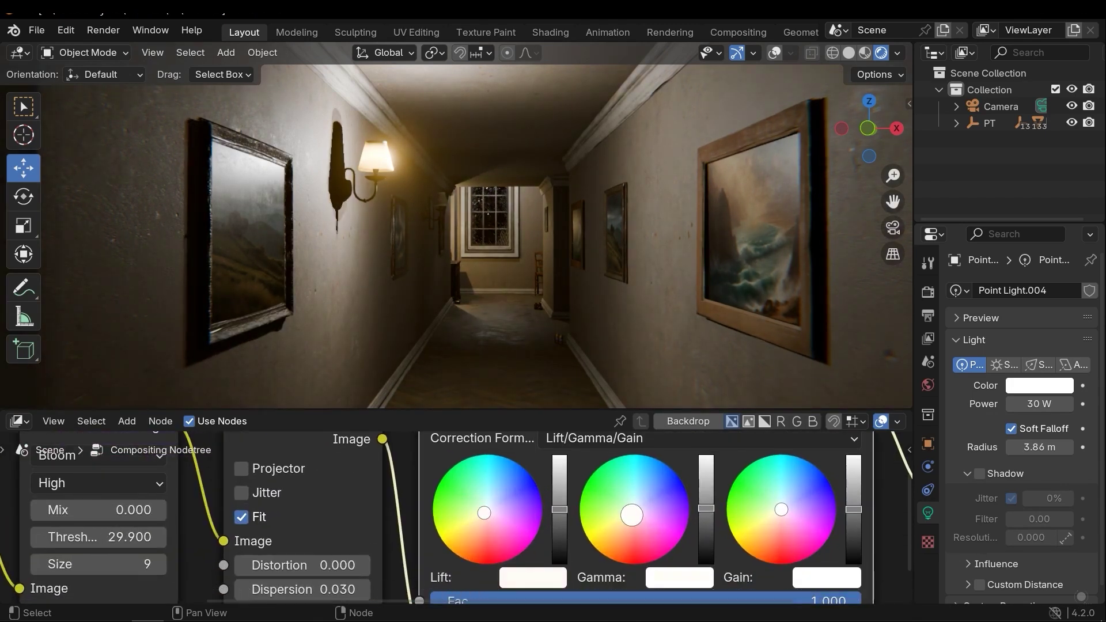
pyautogui.moveTo(806, 520); pyautogui.dragTo(599, 506, button='middle')
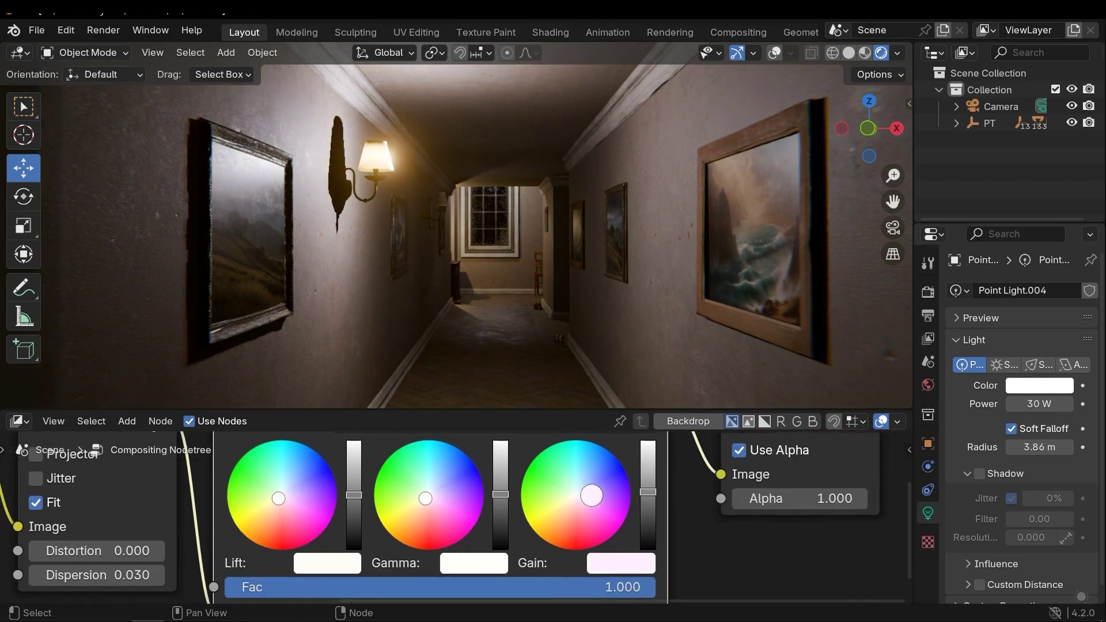
# Check the shot through the scene camera and save the blend file.
pyautogui.press('KP_0')
pyautogui.hotkey('ctrl', 's')
pyautogui.press('KP_0')
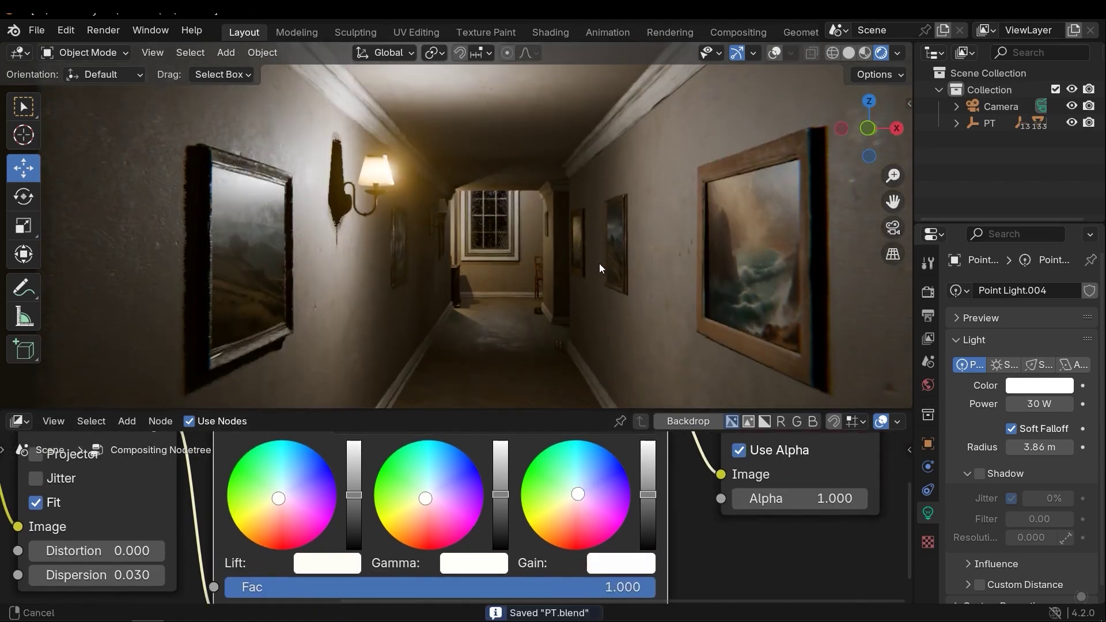
pyautogui.moveTo(734, 281)
pyautogui.mouseDown(button='middle')
pyautogui.moveTo(606, 236)
pyautogui.moveTo(701, 205)
pyautogui.moveTo(514, 314)
pyautogui.moveTo(552, 299)
pyautogui.mouseUp(button='middle')
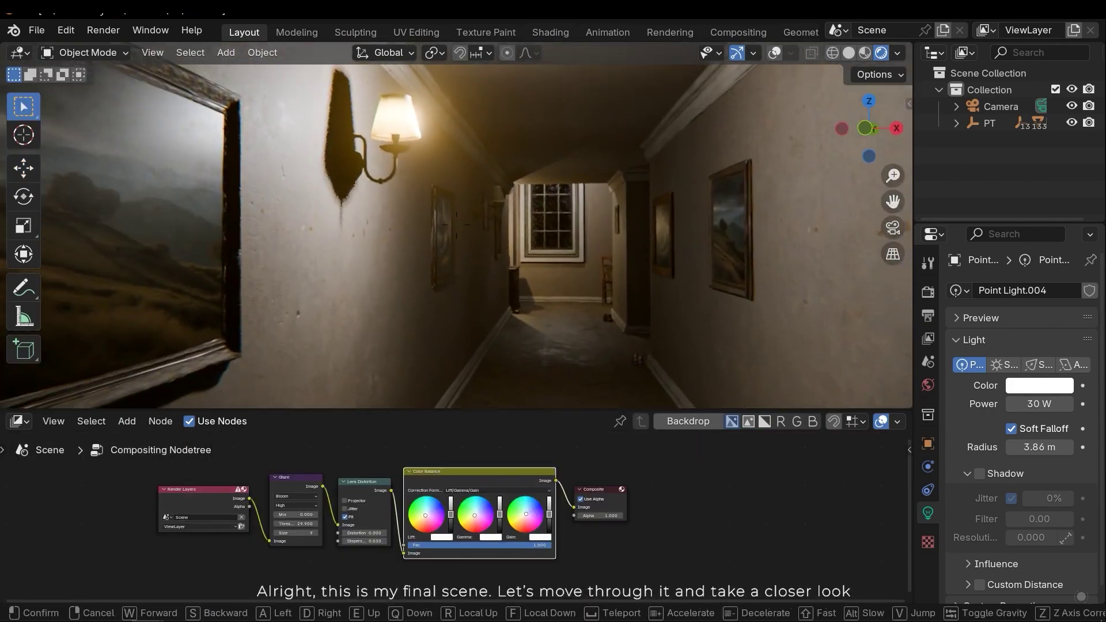
pyautogui.press('w')
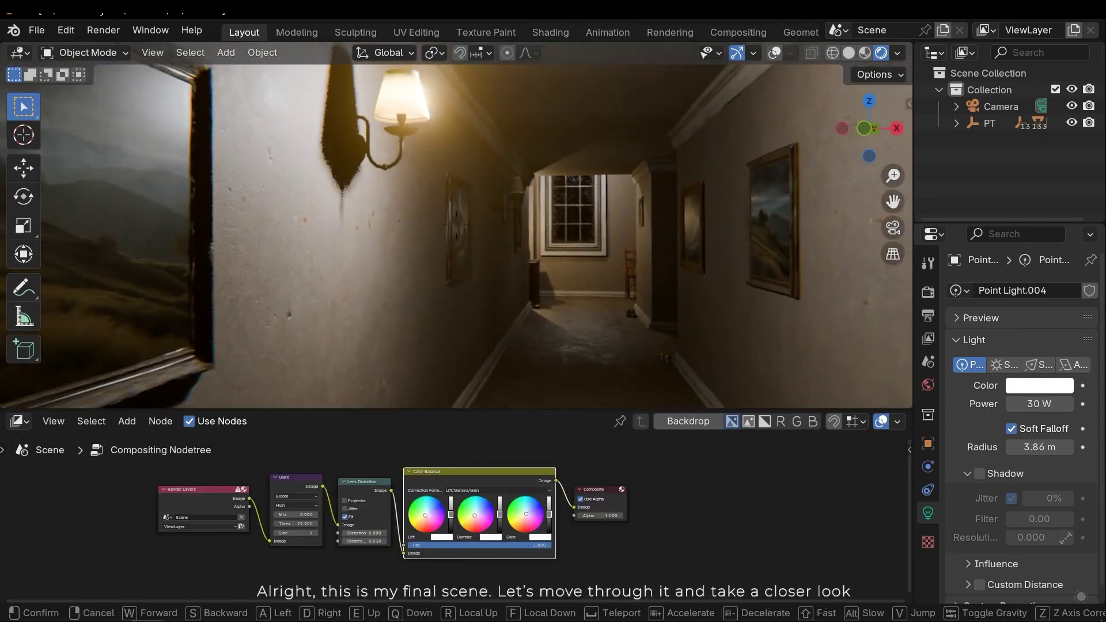
pyautogui.press('w')
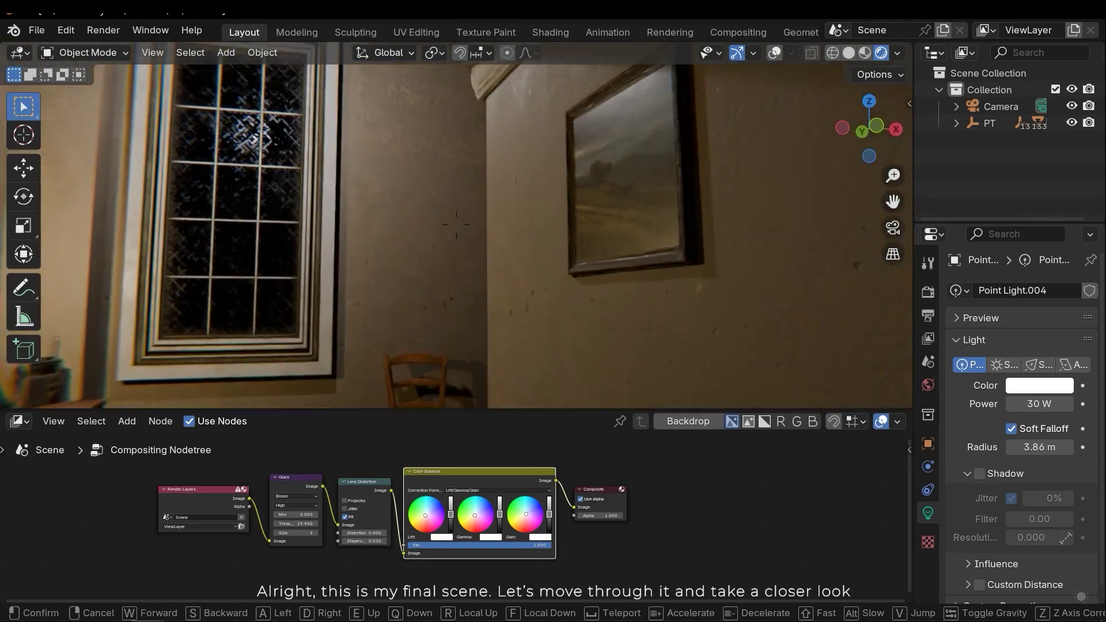
pyautogui.moveTo(456, 225)
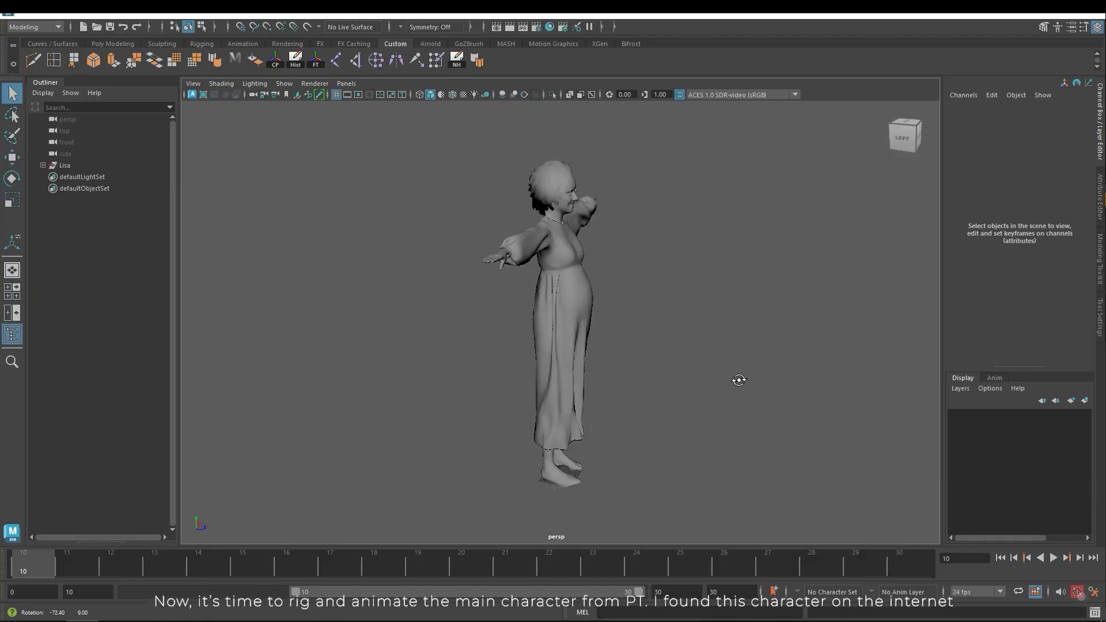
pyautogui.keyDown('alt'); pyautogui.moveTo(735, 380); pyautogui.dragTo(598, 374); pyautogui.keyUp('alt')
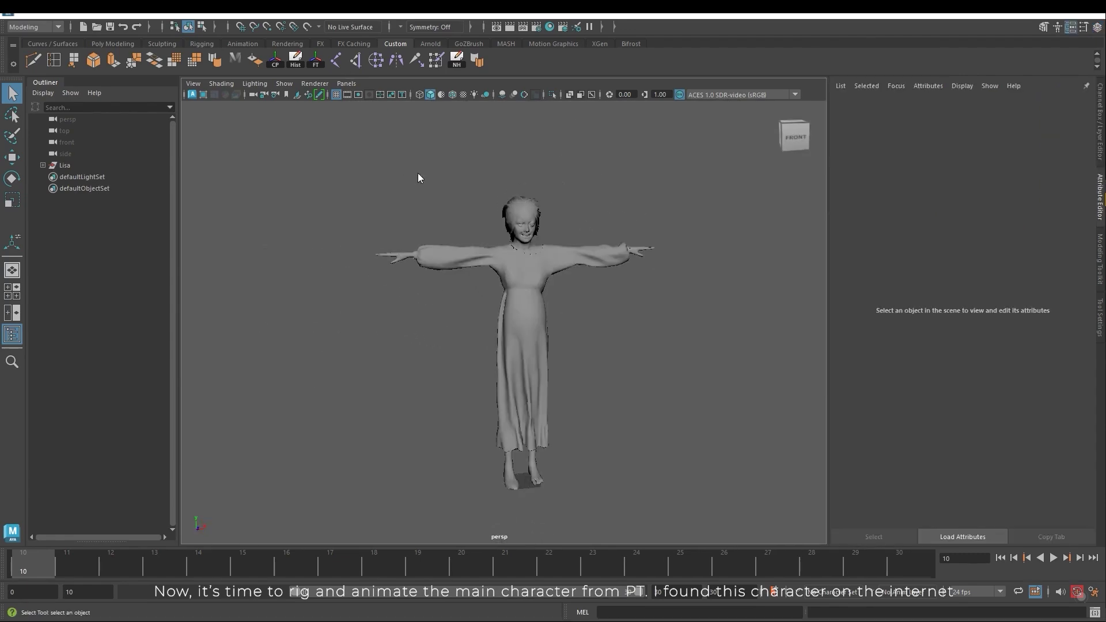
# Place the skeleton's root joint in the four-view layout and get ready to move it.
pyautogui.press('space')
pyautogui.scroll(5, 475, 316)
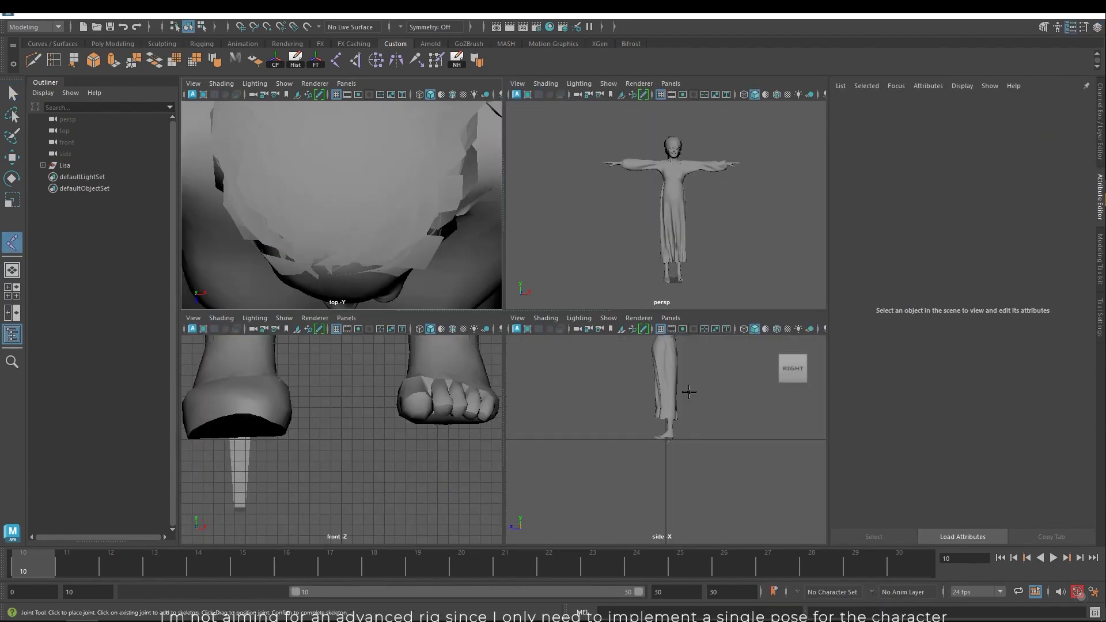
pyautogui.press('space')
pyautogui.scroll(5, 527, 252)
pyautogui.click(526, 251)
pyautogui.press('Return')
pyautogui.press('w')
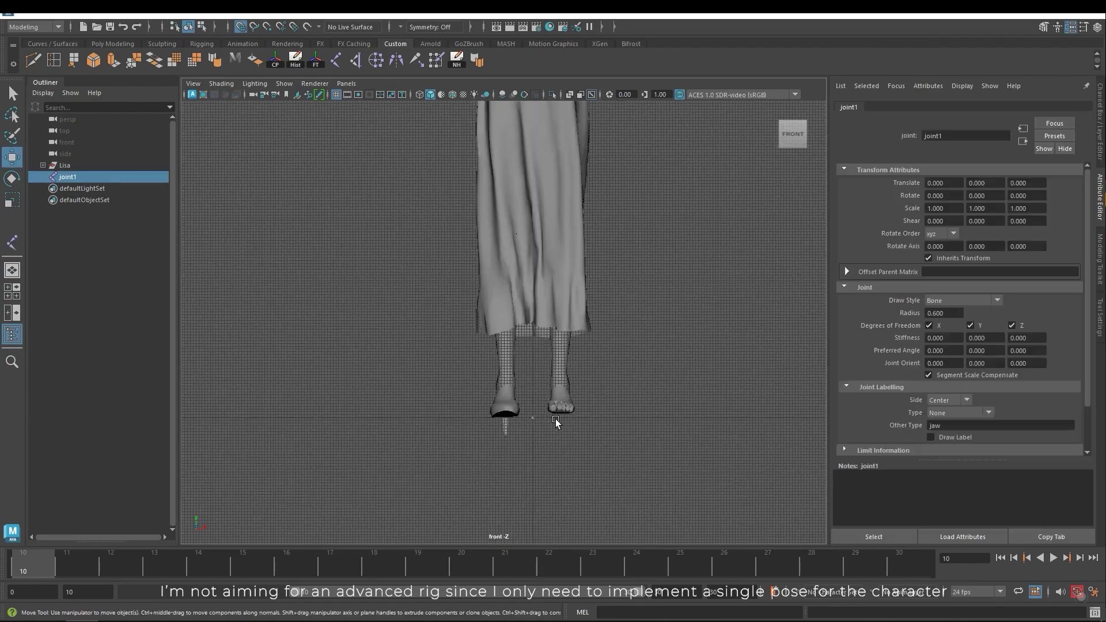
pyautogui.scroll(-5, 506, 420)
pyautogui.scroll(3, 519, 345)
# Duplicate the joint up the torso to build the spine joints.
pyautogui.hotkey('ctrl', 'd')
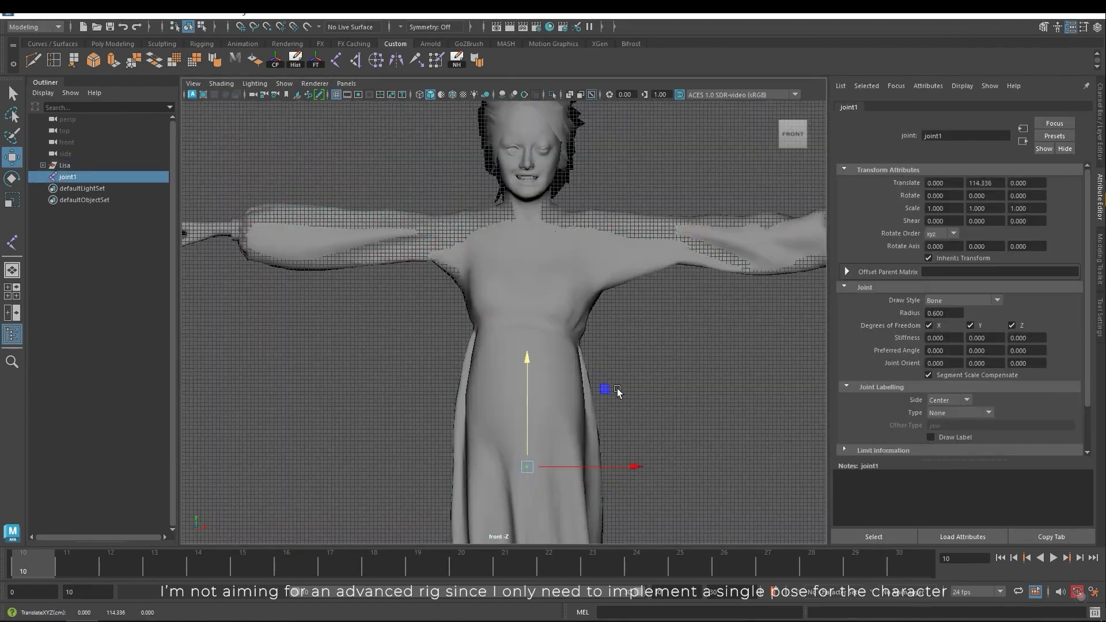
pyautogui.scroll(3, 538, 459)
pyautogui.keyDown('shift'); pyautogui.moveTo(516, 410); pyautogui.dragTo(516, 339); pyautogui.keyUp('shift')
pyautogui.hotkey('shift', 'd')
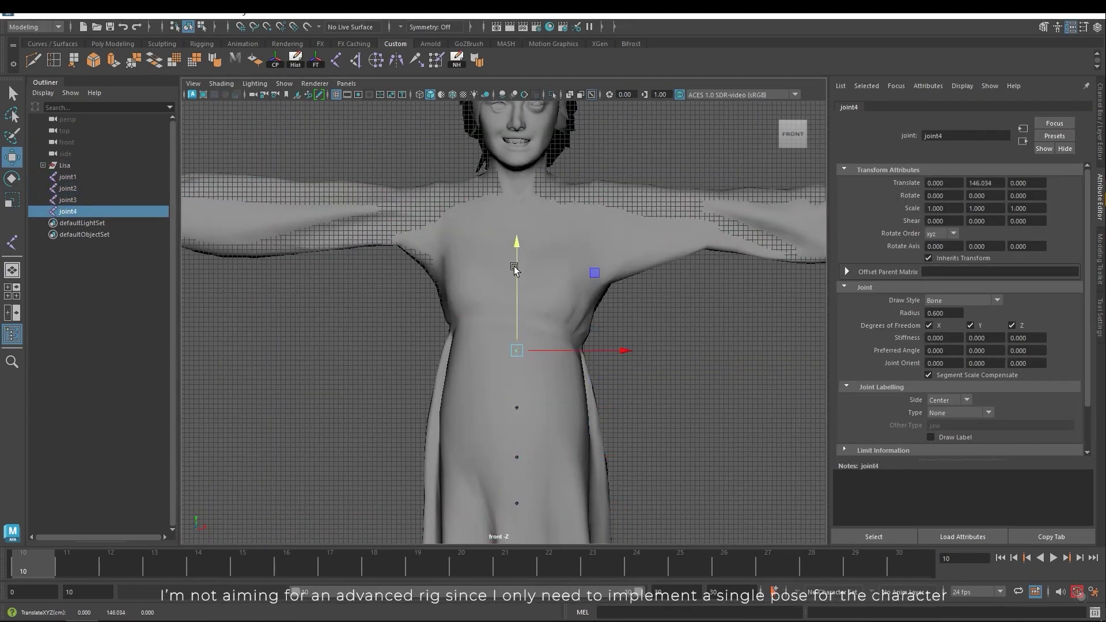
pyautogui.hotkey('shift', 'd')
pyautogui.hotkey('shift', 'd')
pyautogui.hotkey('shift', 'd')
pyautogui.scroll(-3, 632, 392)
# Orbit to the neck and check the neck joint by stepping along the chain.
pyautogui.click(631, 392)
pyautogui.keyDown('alt'); pyautogui.moveTo(632, 392); pyautogui.dragTo(576, 322); pyautogui.keyUp('alt')
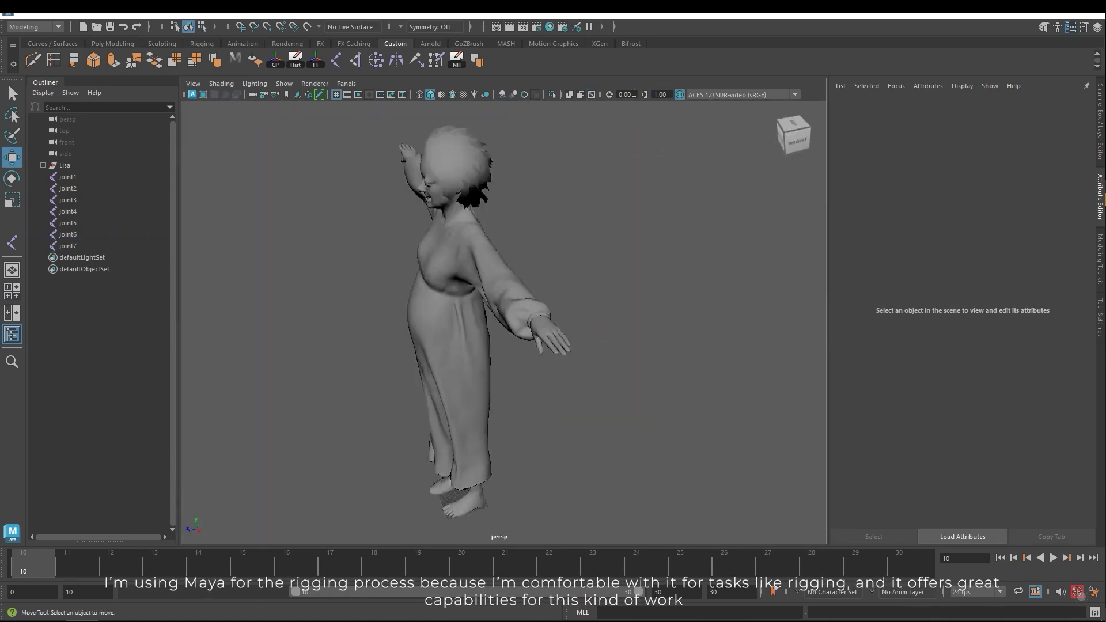
pyautogui.scroll(5, 429, 415)
pyautogui.keyDown('alt'); pyautogui.moveTo(430, 415); pyautogui.dragTo(469, 316); pyautogui.keyUp('alt')
pyautogui.click(469, 316)
pyautogui.scroll(3, 529, 371)
pyautogui.scroll(-3, 528, 370)
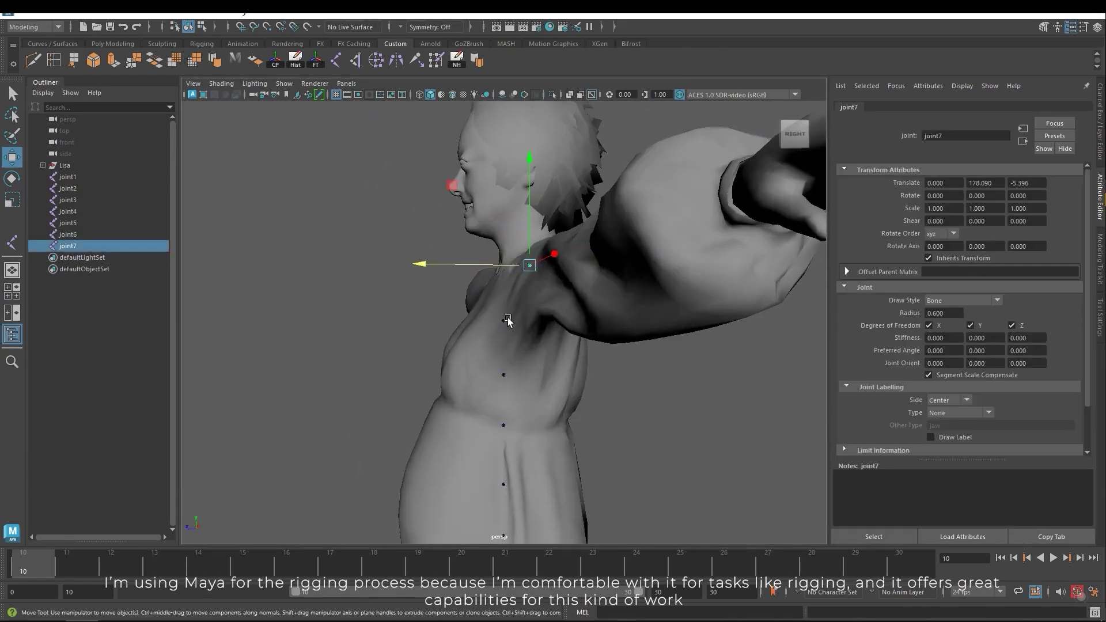
pyautogui.press('Up')
pyautogui.click(576, 403)
pyautogui.scroll(-3, 472, 369)
# Place a single jaw joint in the enlarged side view of the head.
pyautogui.press('space')
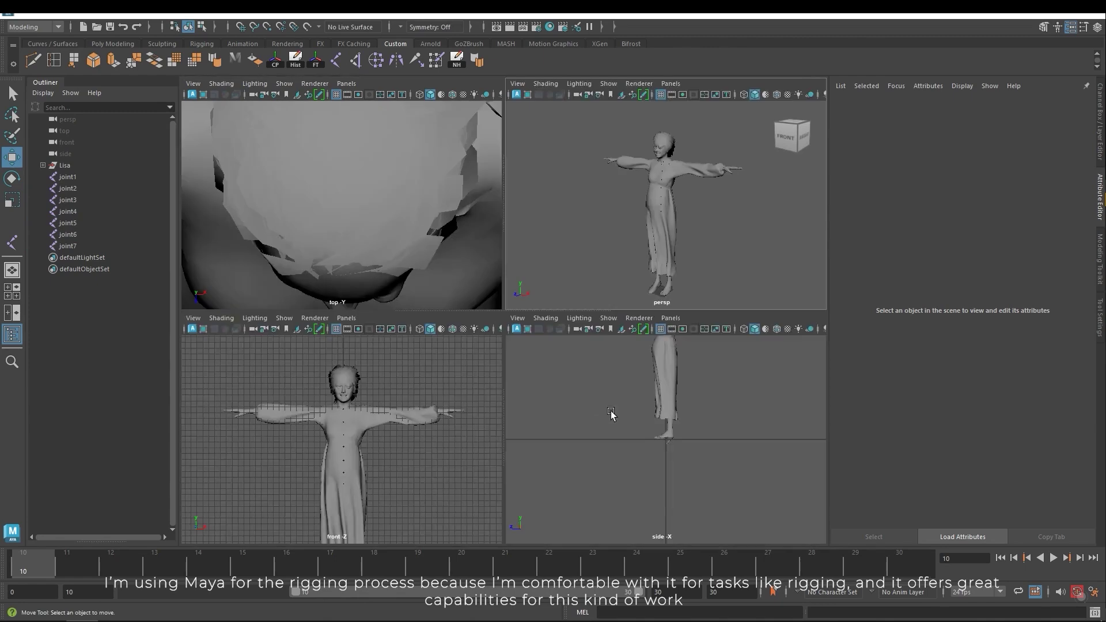
pyautogui.press('space')
pyautogui.click(12, 242)
pyautogui.scroll(5, 626, 359)
pyautogui.click(615, 340)
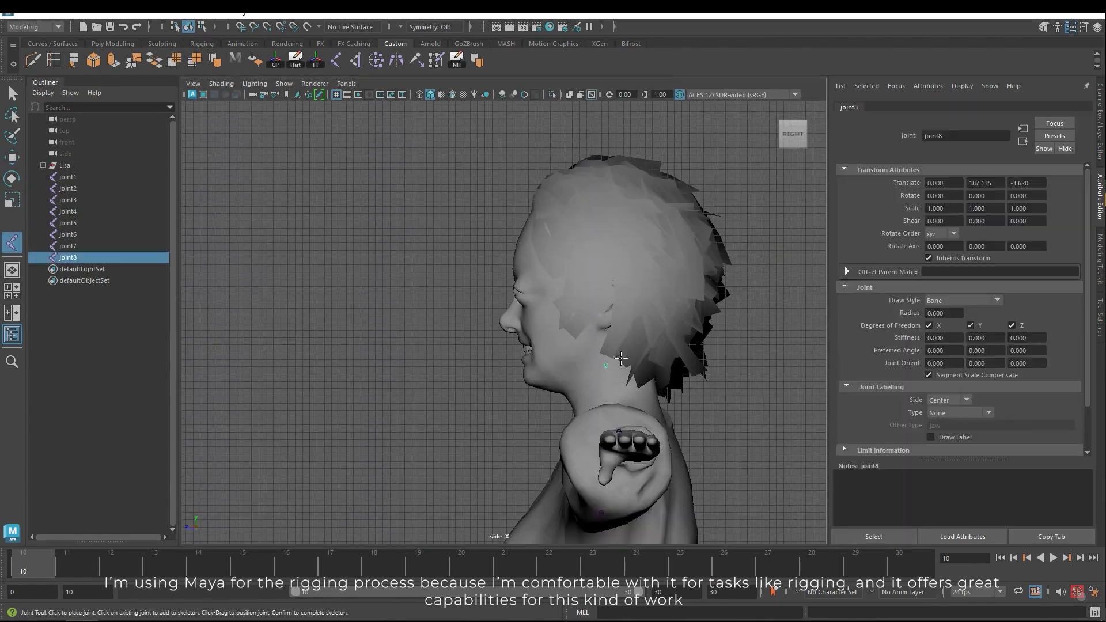
pyautogui.press('Return')
pyautogui.scroll(3, 615, 340)
# Draw a face joint chain from head top through forehead, nose, upper lip and chin.
pyautogui.click(632, 158)
pyautogui.click(496, 242)
pyautogui.click(468, 355)
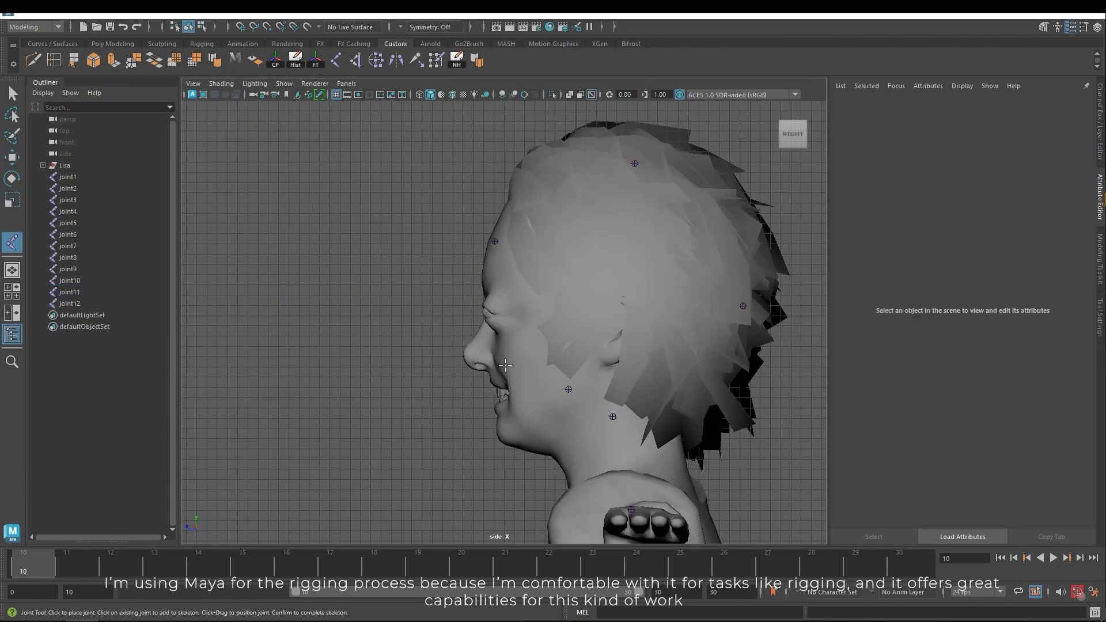
pyautogui.scroll(2, 501, 334)
pyautogui.click(494, 393)
pyautogui.click(501, 455)
pyautogui.scroll(-5, 501, 455)
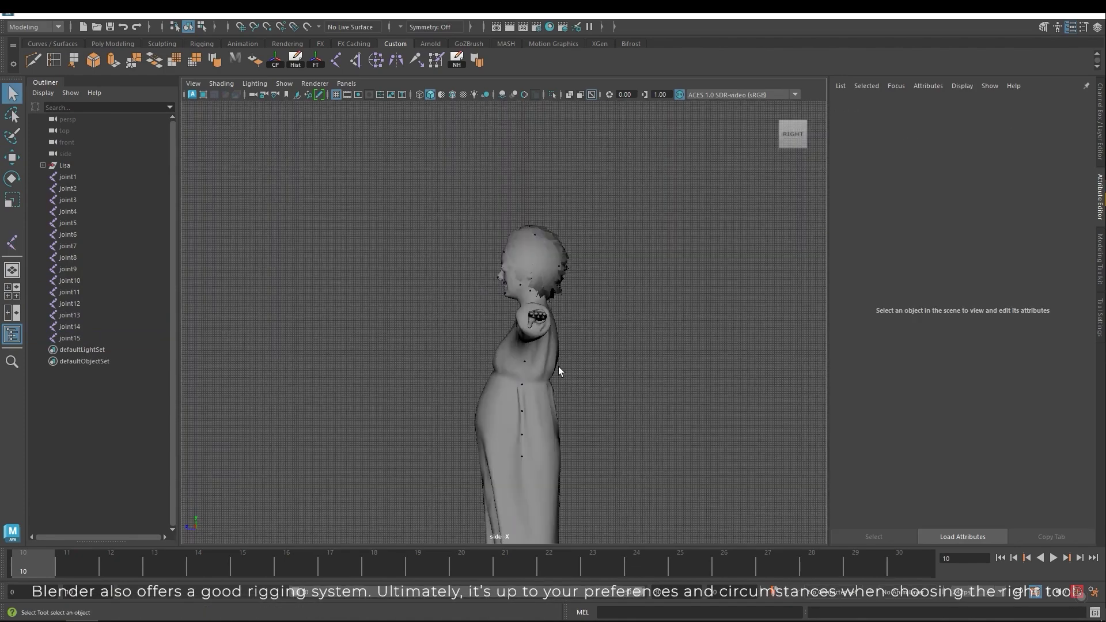
pyautogui.press('space')
# Place a joint on the leg in the enlarged front view.
pyautogui.press('space')
pyautogui.scroll(3, 471, 353)
pyautogui.press('Return')
pyautogui.press('space')
pyautogui.press('space')
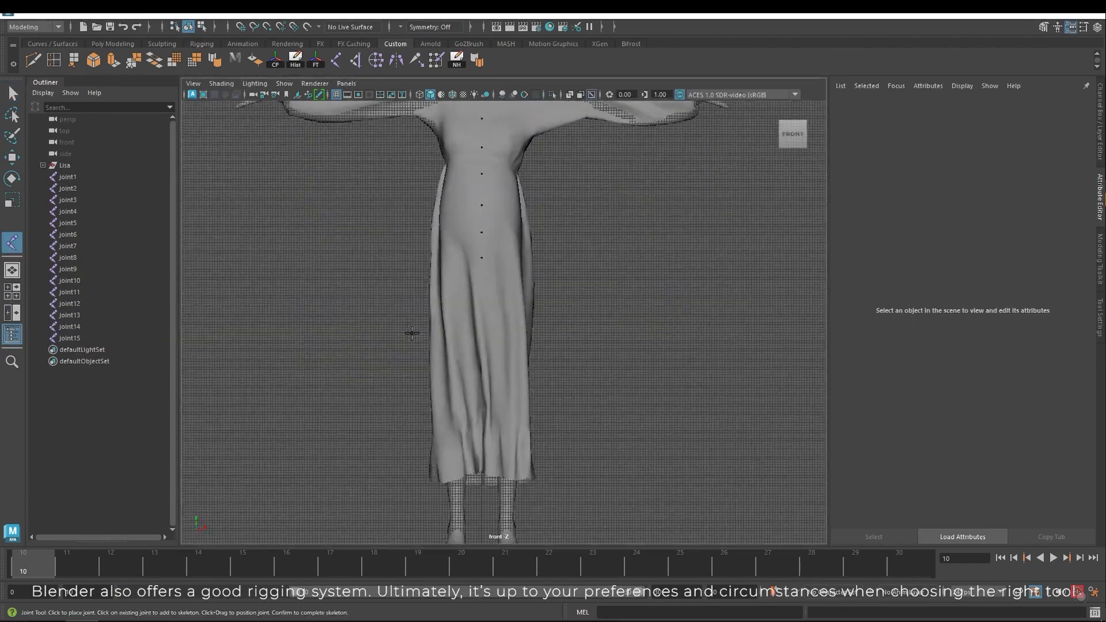
pyautogui.scroll(3, 503, 231)
pyautogui.scroll(-1, 505, 338)
pyautogui.click(505, 338)
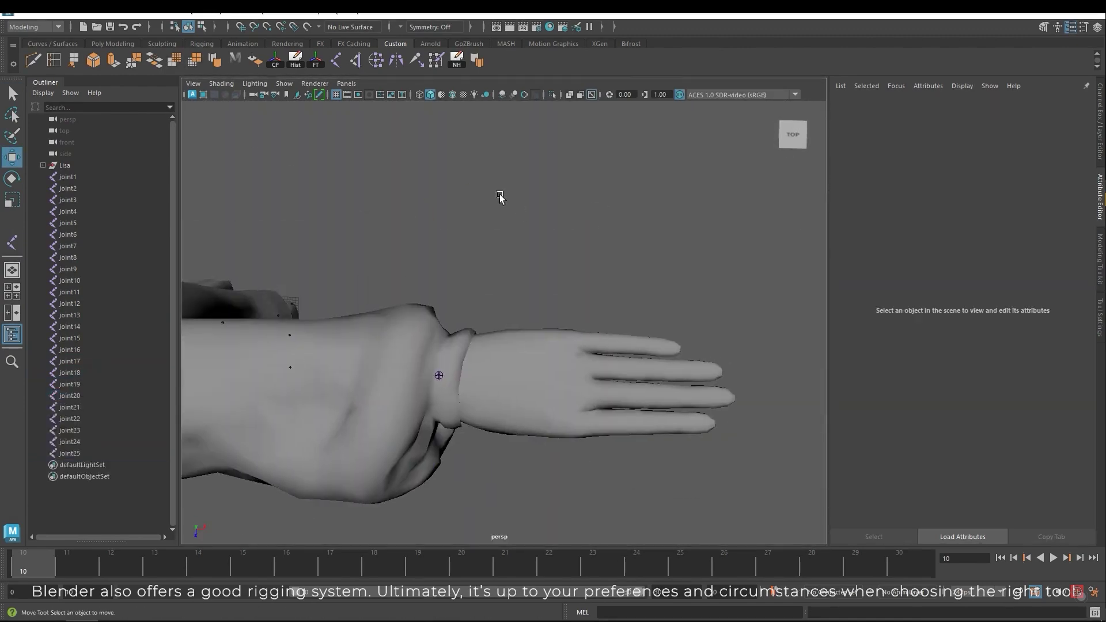
# Add finger joints at the base, middle knuckle and fingertip, then finish the chain.
pyautogui.keyDown('alt'); pyautogui.moveTo(582, 385); pyautogui.dragTo(484, 294); pyautogui.keyUp('alt')
pyautogui.click(445, 309)
pyautogui.click(486, 297)
pyautogui.click(516, 288)
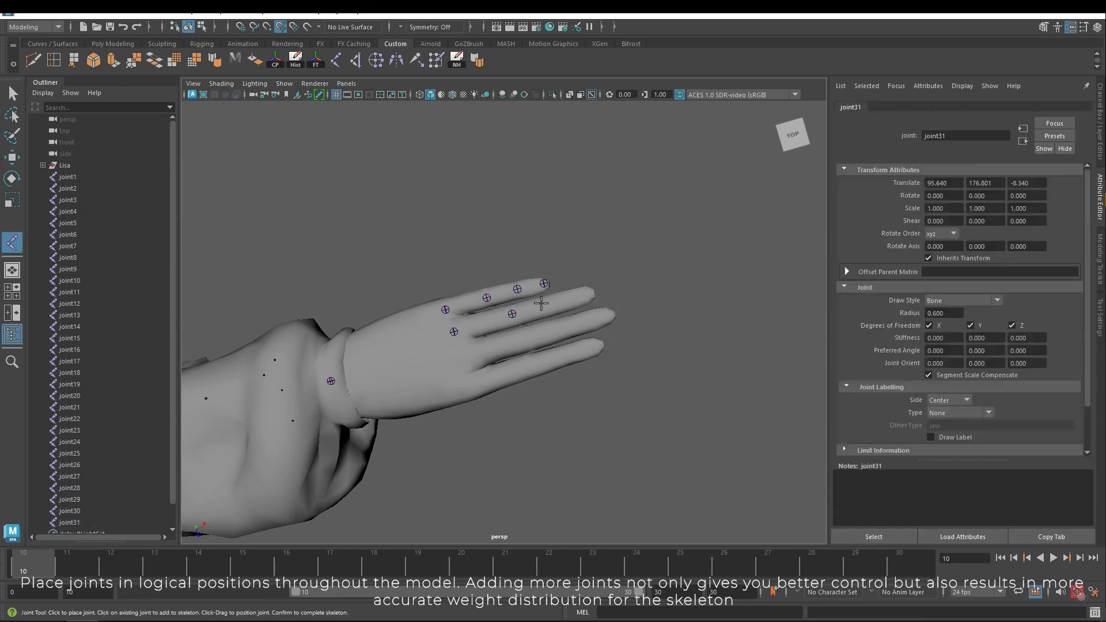
pyautogui.press('w')
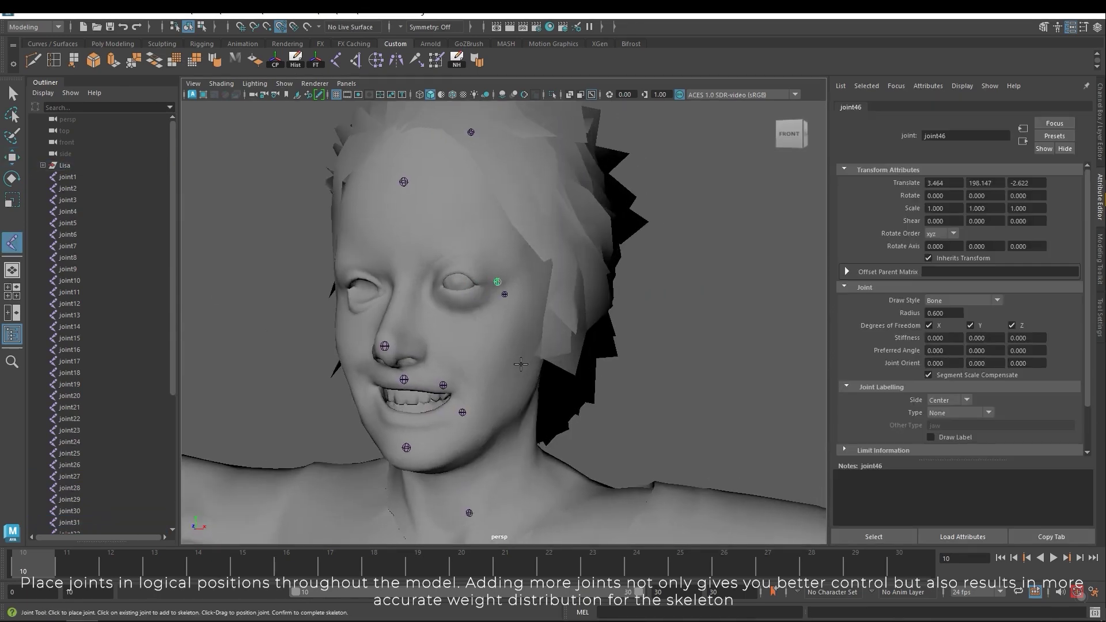
pyautogui.keyDown('alt'); pyautogui.moveTo(634, 403); pyautogui.dragTo(536, 370); pyautogui.keyUp('alt')
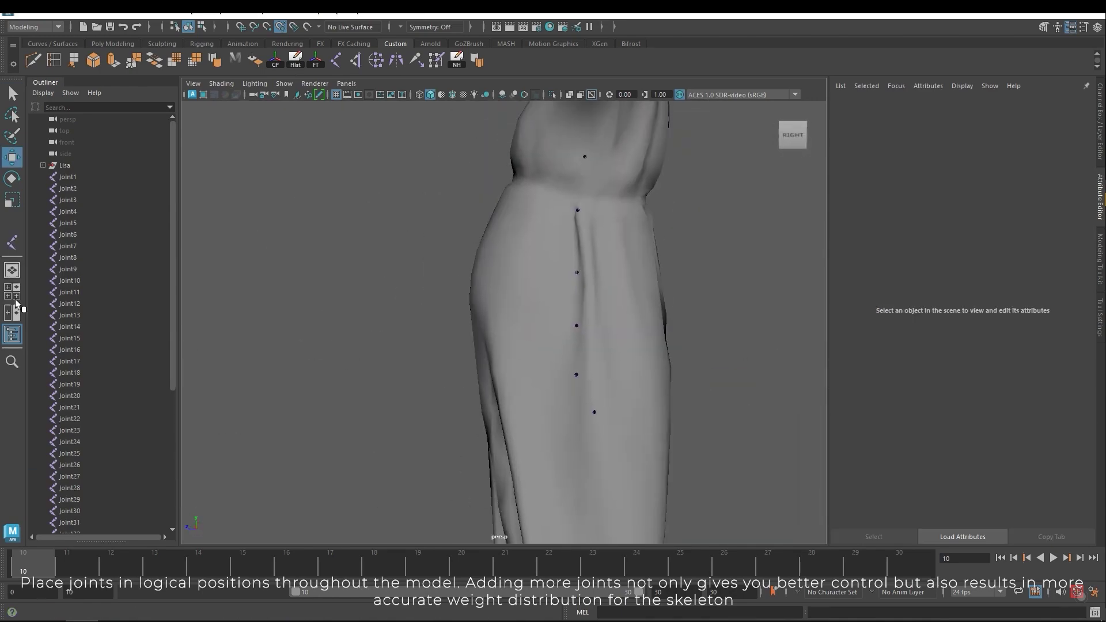
pyautogui.press('space')
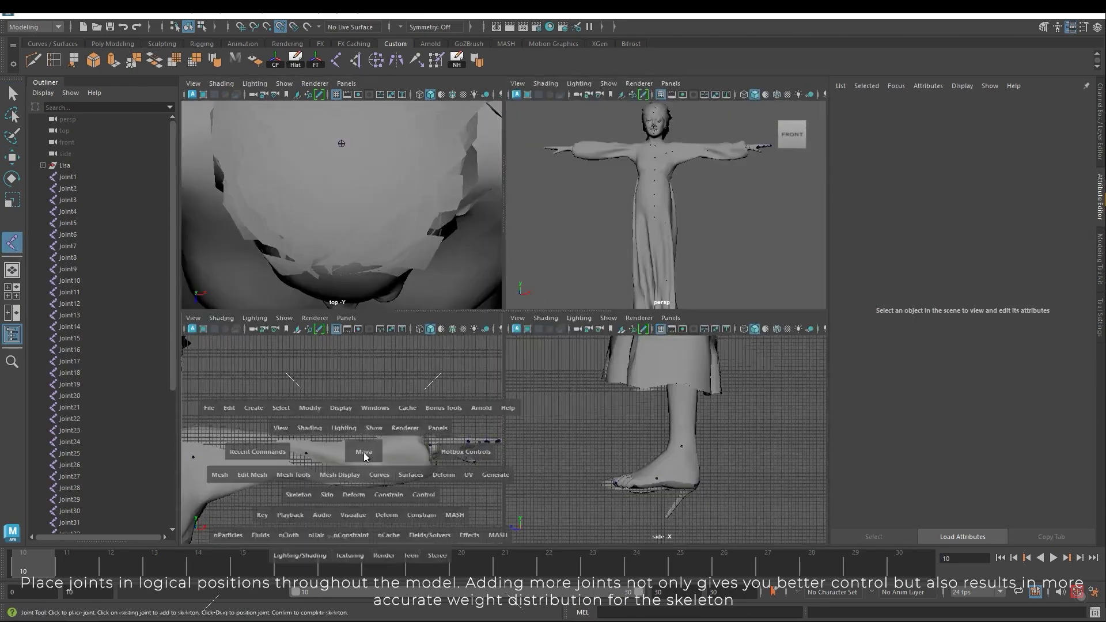
# Orbit around the character's head to review the joint chains before skinning.
pyautogui.press('space')
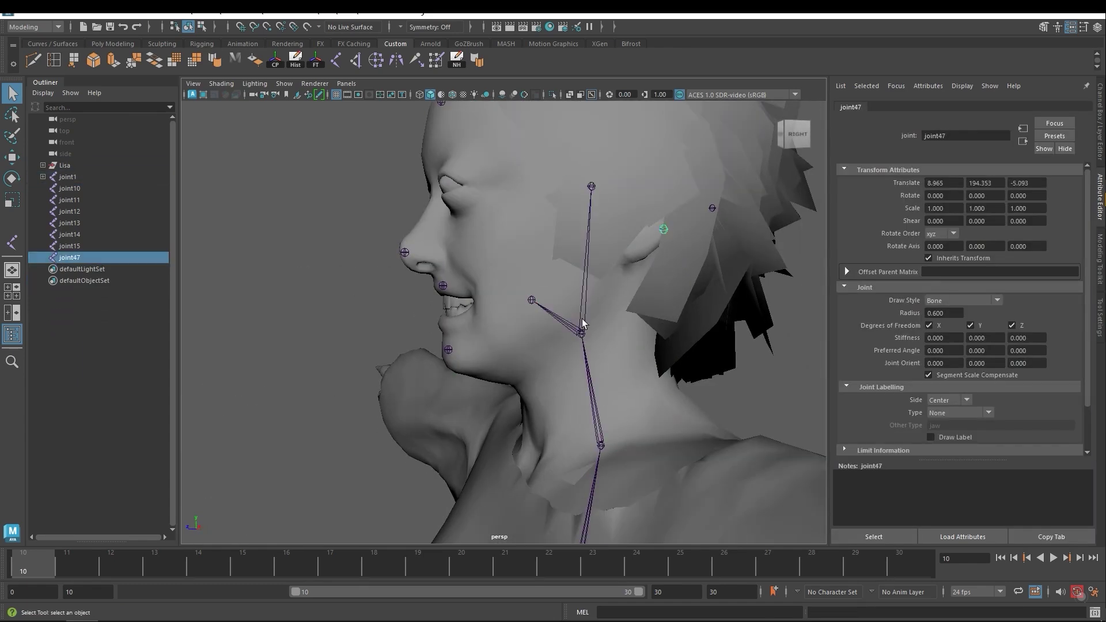
pyautogui.keyDown('alt'); pyautogui.moveTo(632, 242); pyautogui.dragTo(618, 320); pyautogui.keyUp('alt')
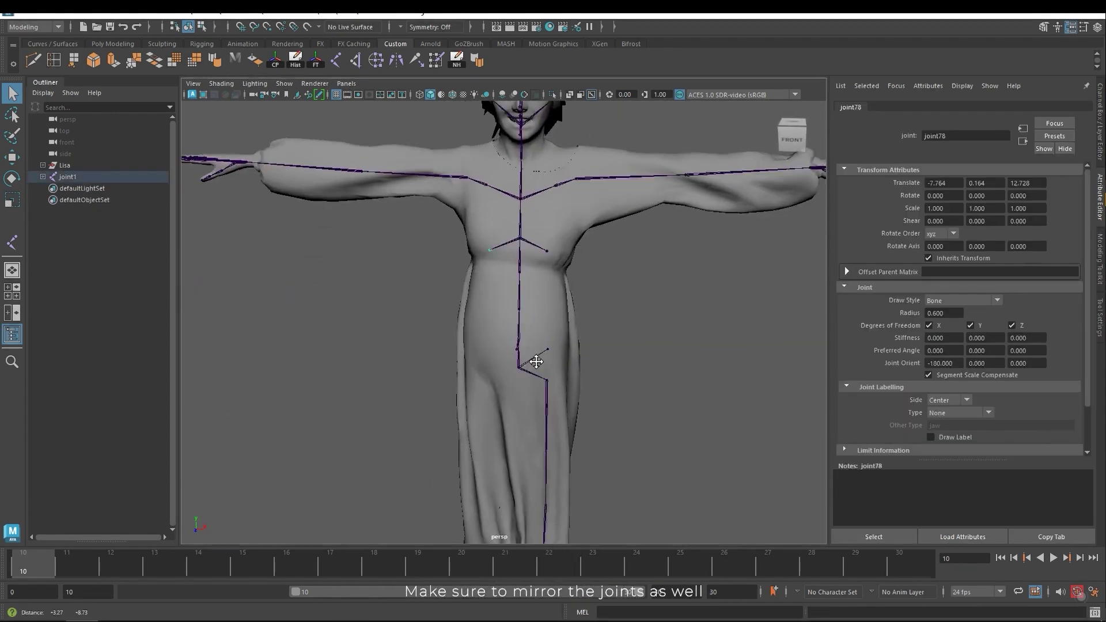
pyautogui.press('space')
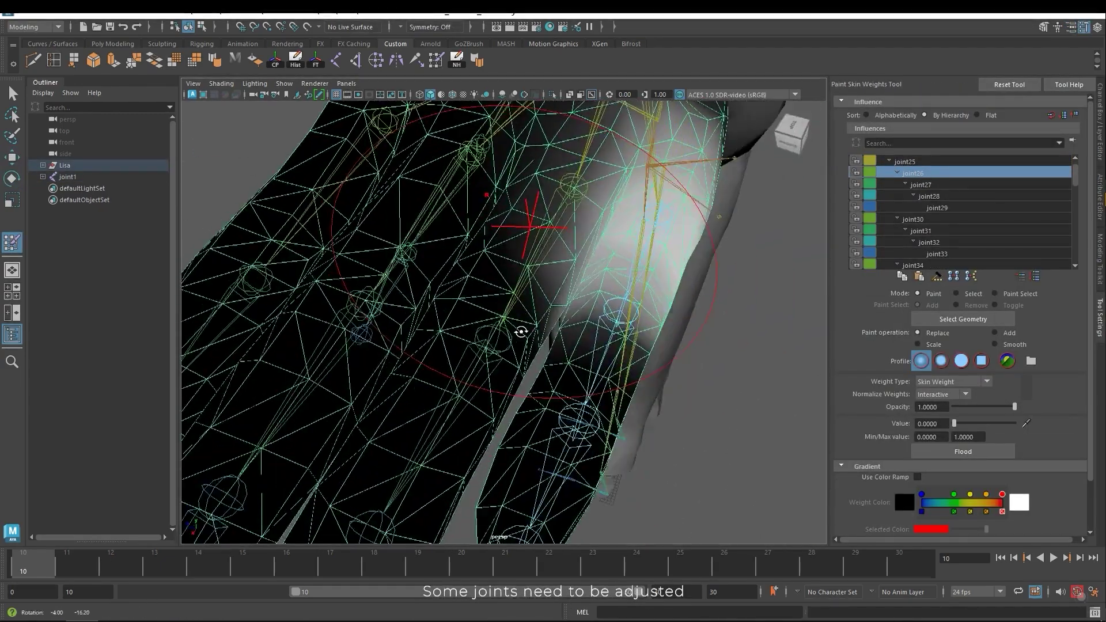
# Orbit around the leg to inspect joint26's painted weights on the dress.
pyautogui.keyDown('alt'); pyautogui.moveTo(537, 344); pyautogui.dragTo(606, 310); pyautogui.keyUp('alt')
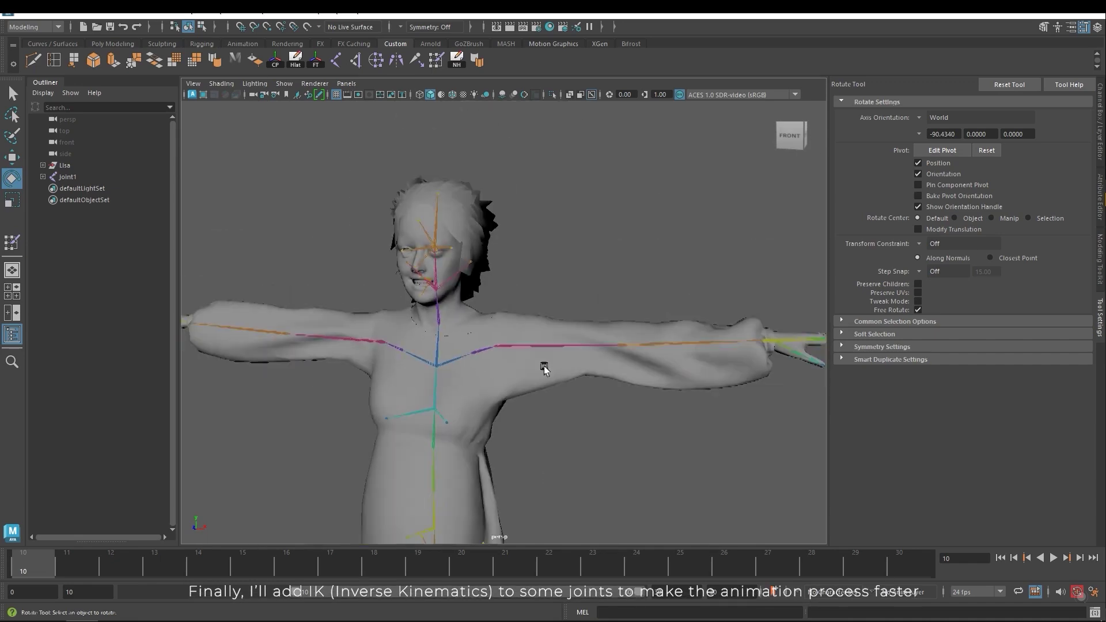
# Create the IK handles and rename ikHandle3 to LeftFoot in the Outliner.
pyautogui.press('space')
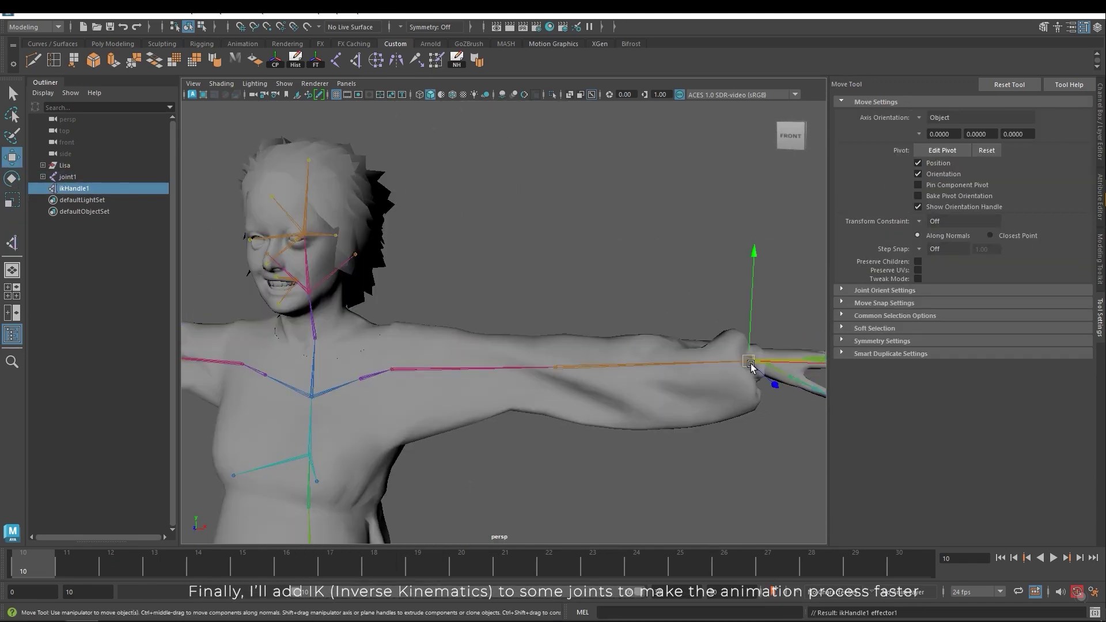
pyautogui.click(12, 242)
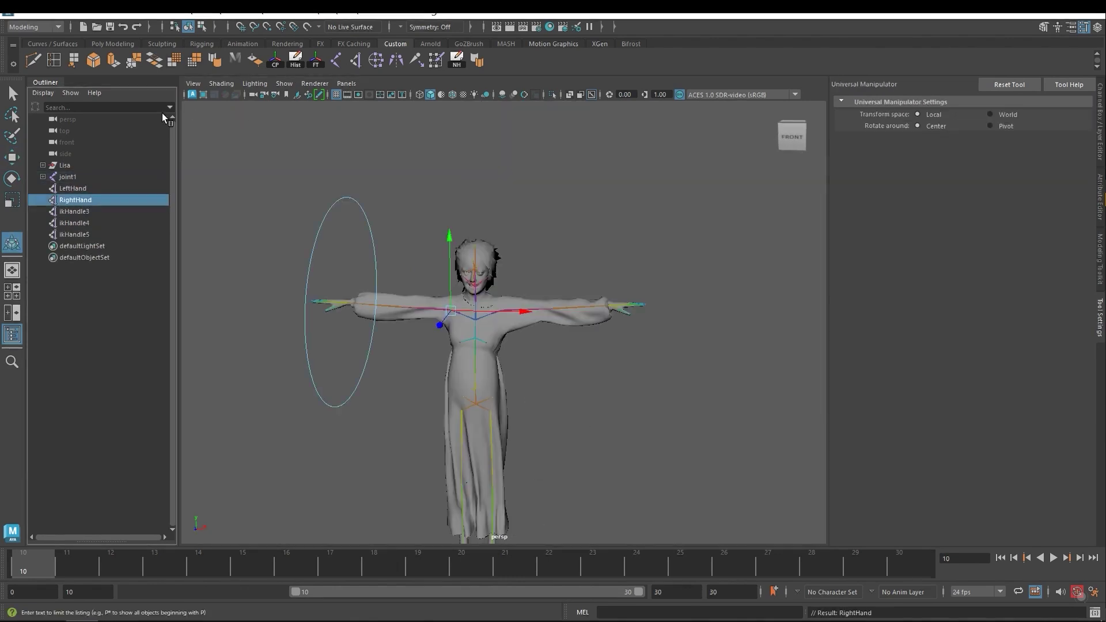
pyautogui.doubleClick(74, 211)
pyautogui.write('LeftFoot')
pyautogui.press('Return')
# Rename LeftFoot to LeftLeg and ikHandle4 to RightLeg.
pyautogui.doubleClick(73, 212)
pyautogui.write('LeftLen')
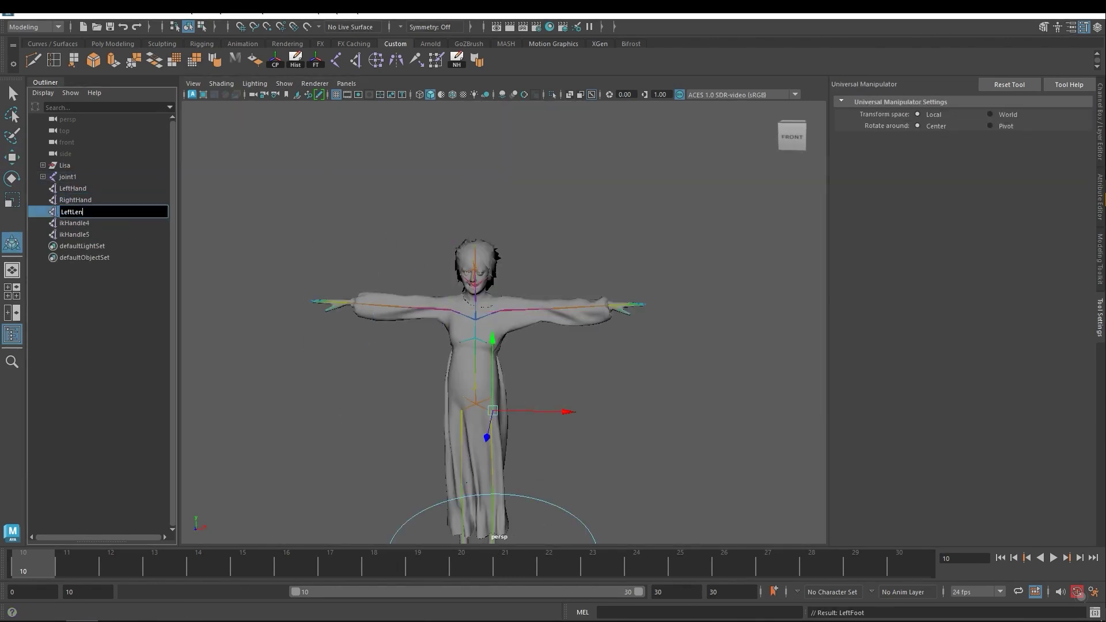
pyautogui.press('BackSpace')
pyautogui.write('g')
pyautogui.press('Return')
pyautogui.doubleClick(74, 223)
pyautogui.write('RightLeg')
pyautogui.press('Return')
pyautogui.doubleClick(74, 235)
# Name the last handle Neck, then move the LeftHand handle to lower the arm.
pyautogui.write('Neck')
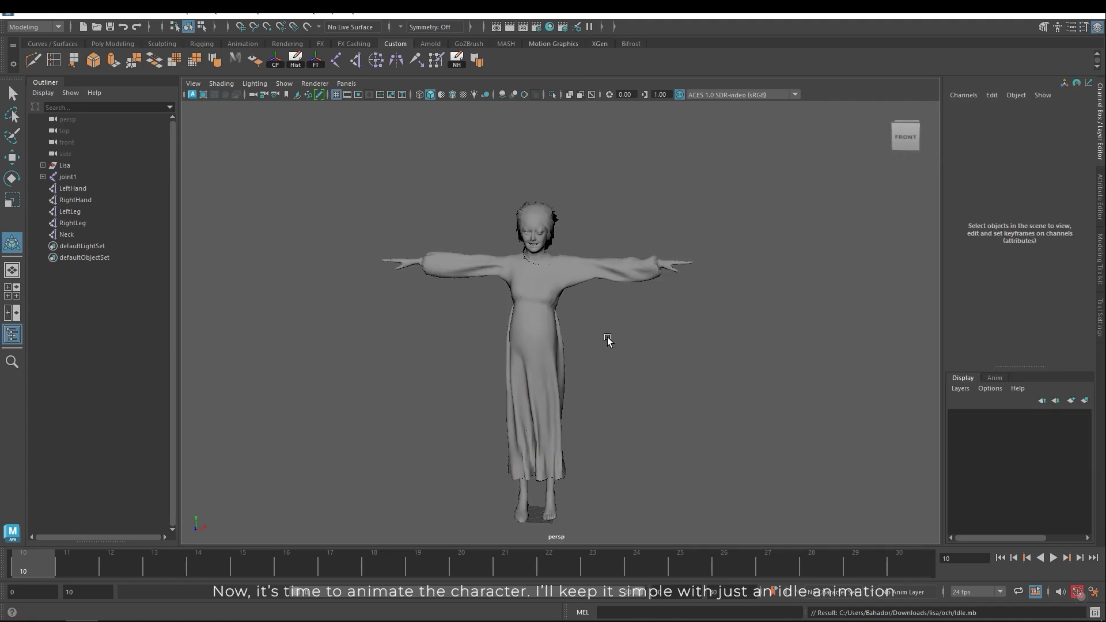
pyautogui.click(75, 188)
pyautogui.press('w')
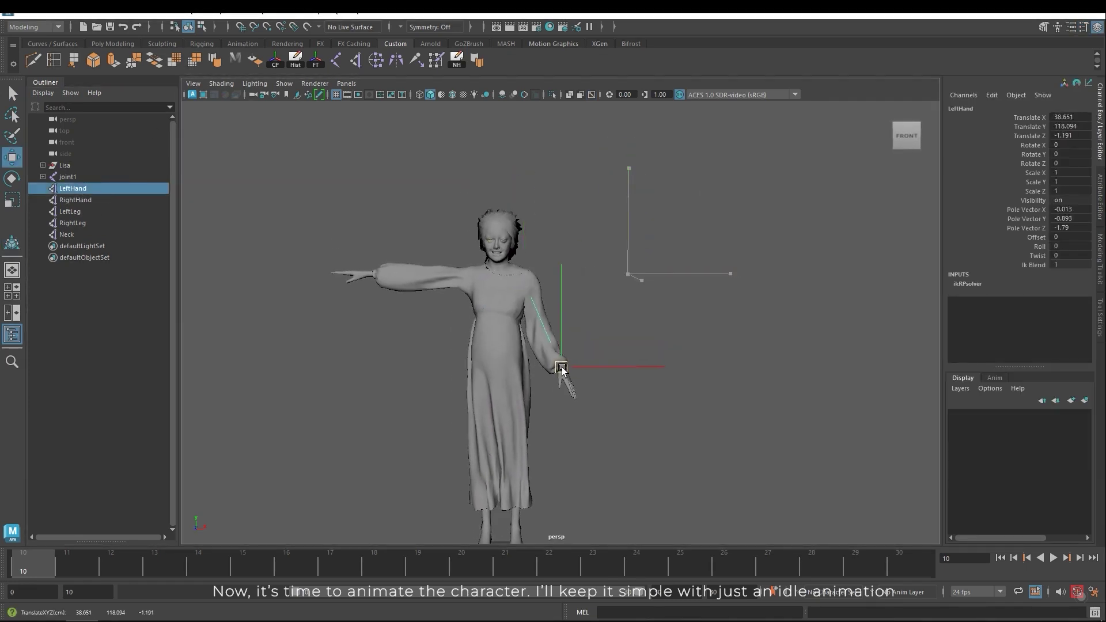
pyautogui.moveTo(561, 369); pyautogui.dragTo(582, 366)
pyautogui.scroll(2, 593, 372)
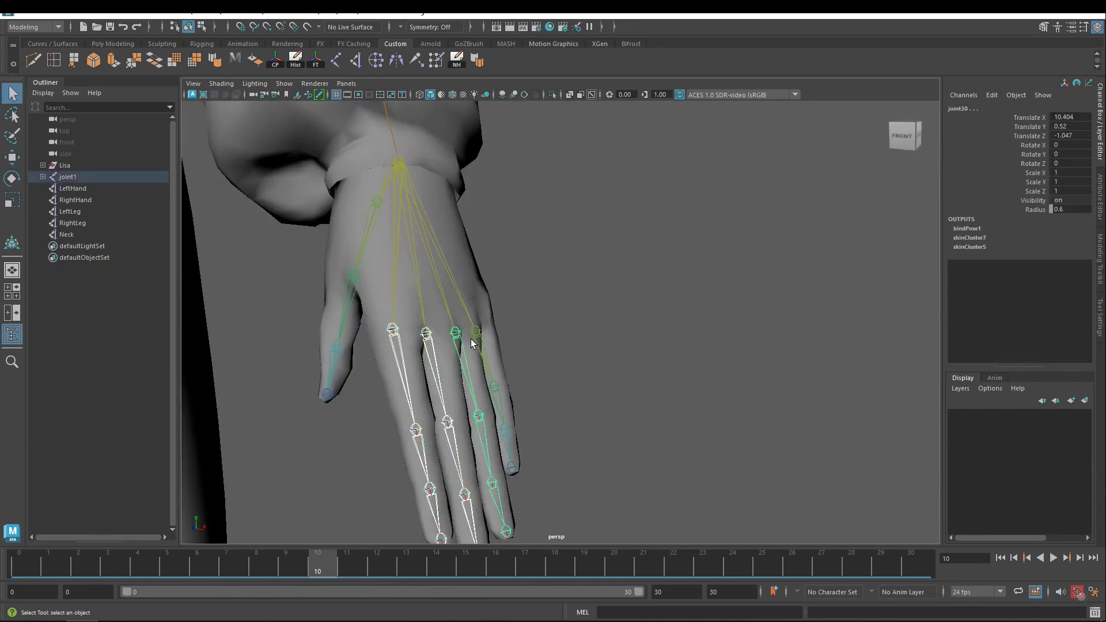
# Rotate the pinky and hand joints to bend the fingers, undoing the last rotation.
pyautogui.press('e')
pyautogui.press('q')
pyautogui.click(554, 393)
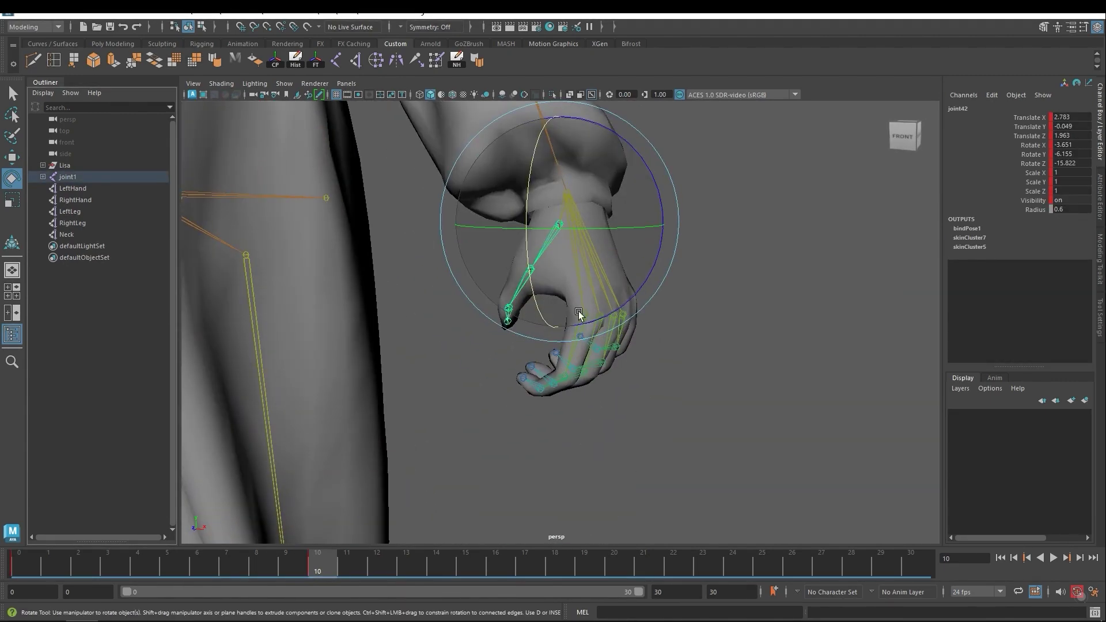
pyautogui.moveTo(579, 314); pyautogui.dragTo(665, 457)
pyautogui.hotkey('ctrl', 'z')
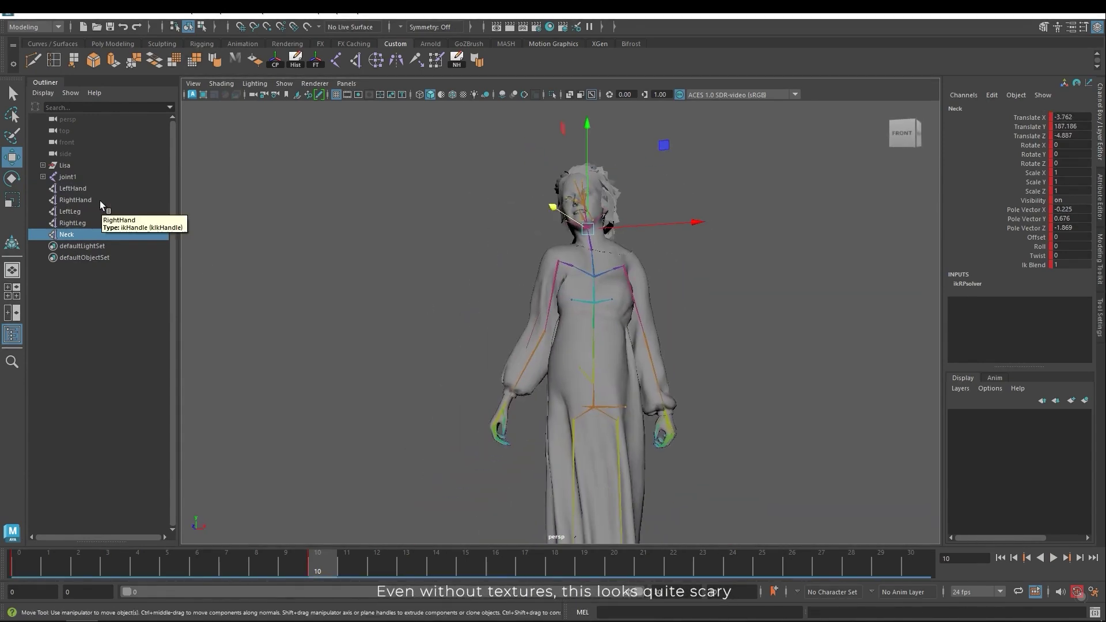
# Select the RightHand IK handle in the Outliner, then clear the selection.
pyautogui.click(99, 200)
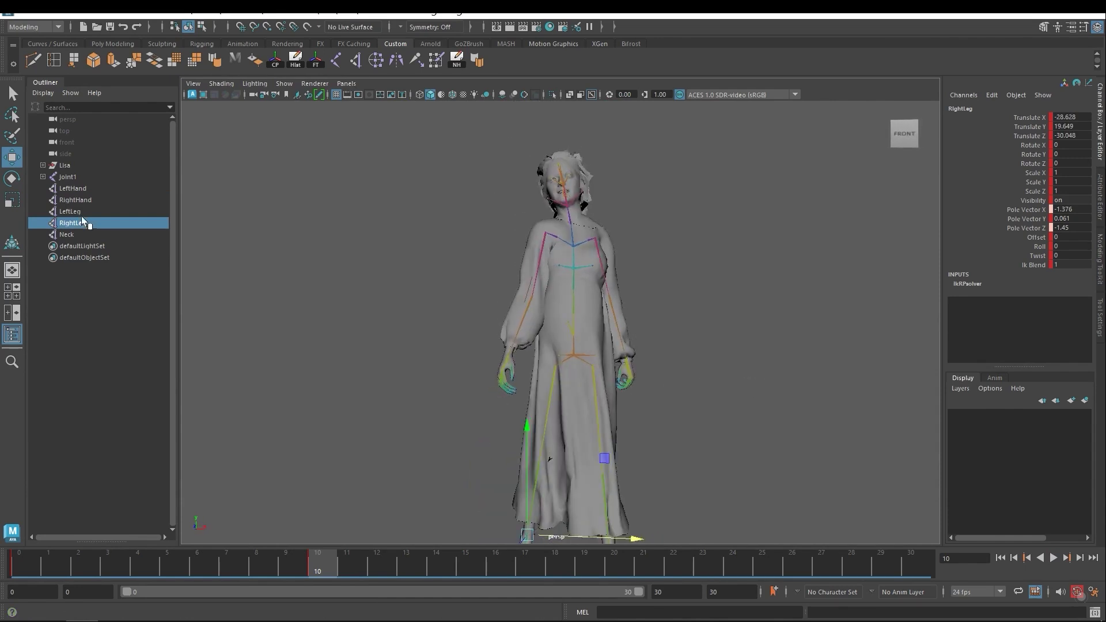
pyautogui.click(76, 200)
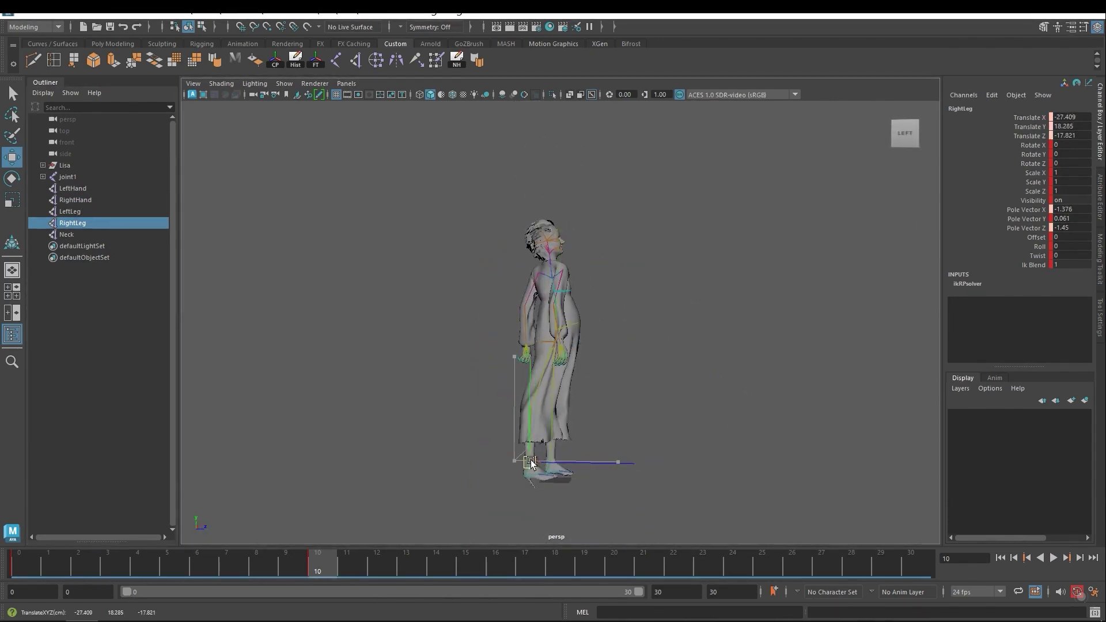
pyautogui.click(590, 413)
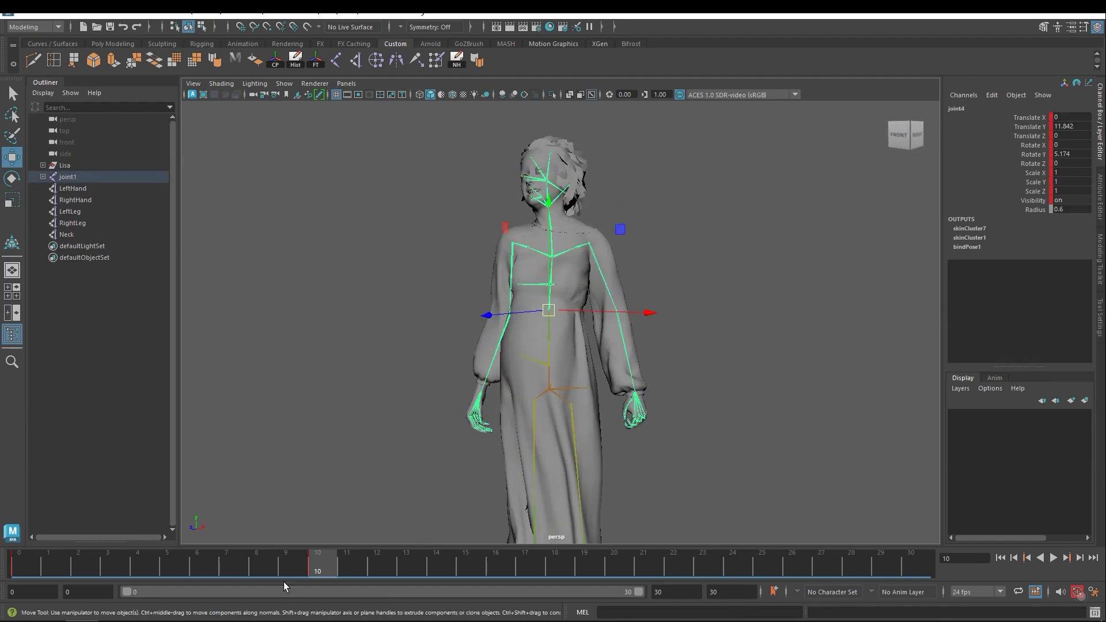
# Key the current pose and paste the copied key at frame 30 on the time slider.
pyautogui.press('e')
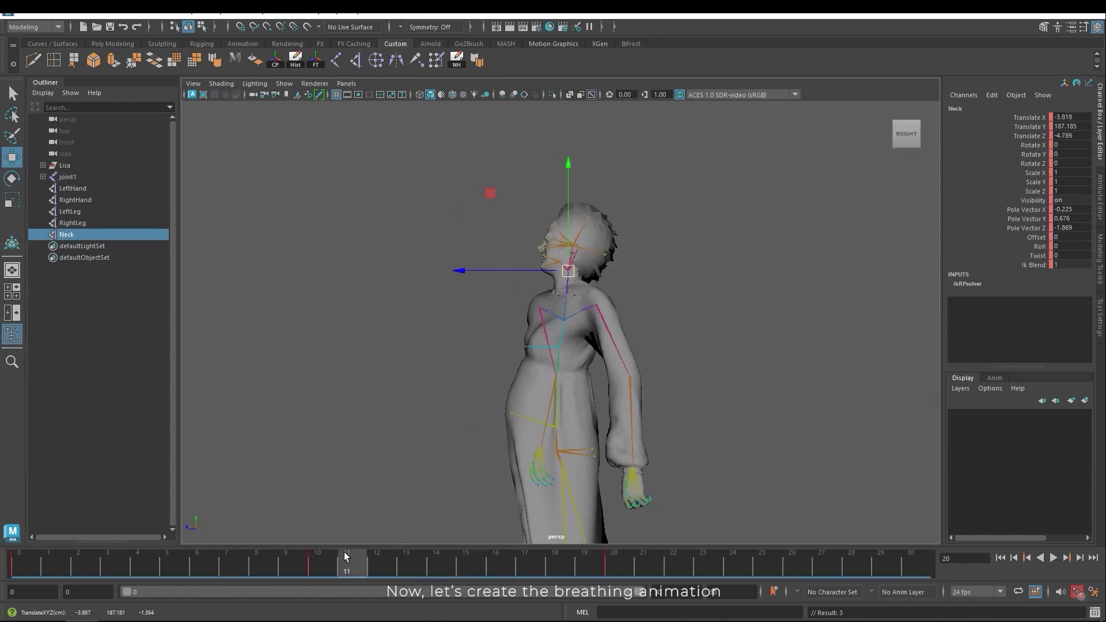
pyautogui.click(902, 561)
pyautogui.rightClick(902, 561)
pyautogui.click(922, 366)
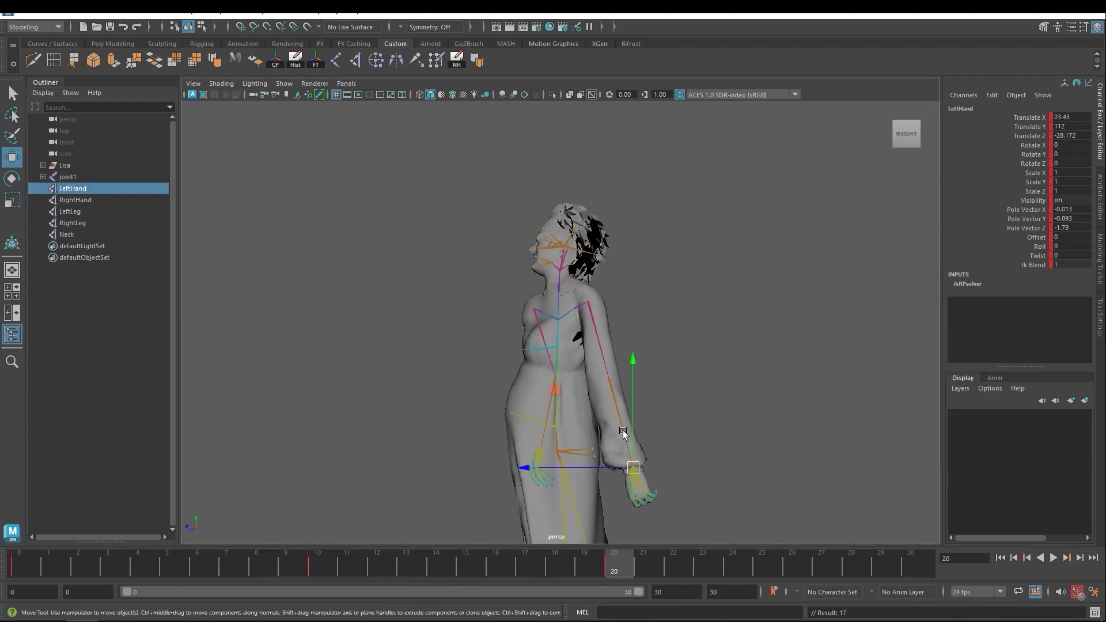
pyautogui.rightClick(890, 566)
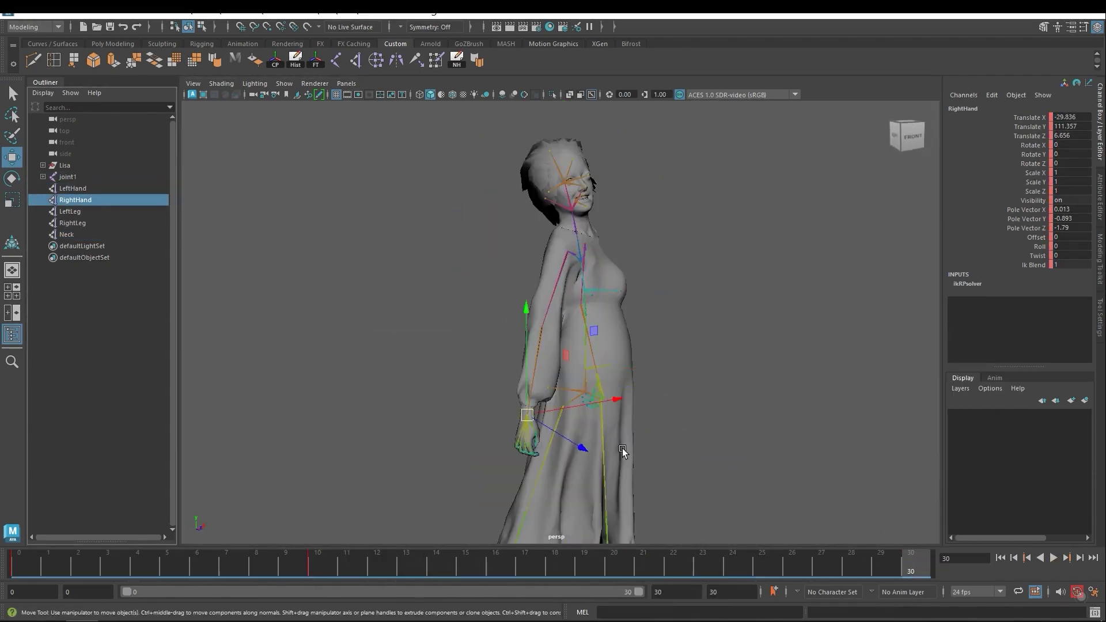
pyautogui.click(531, 573)
pyautogui.rightClick(323, 566)
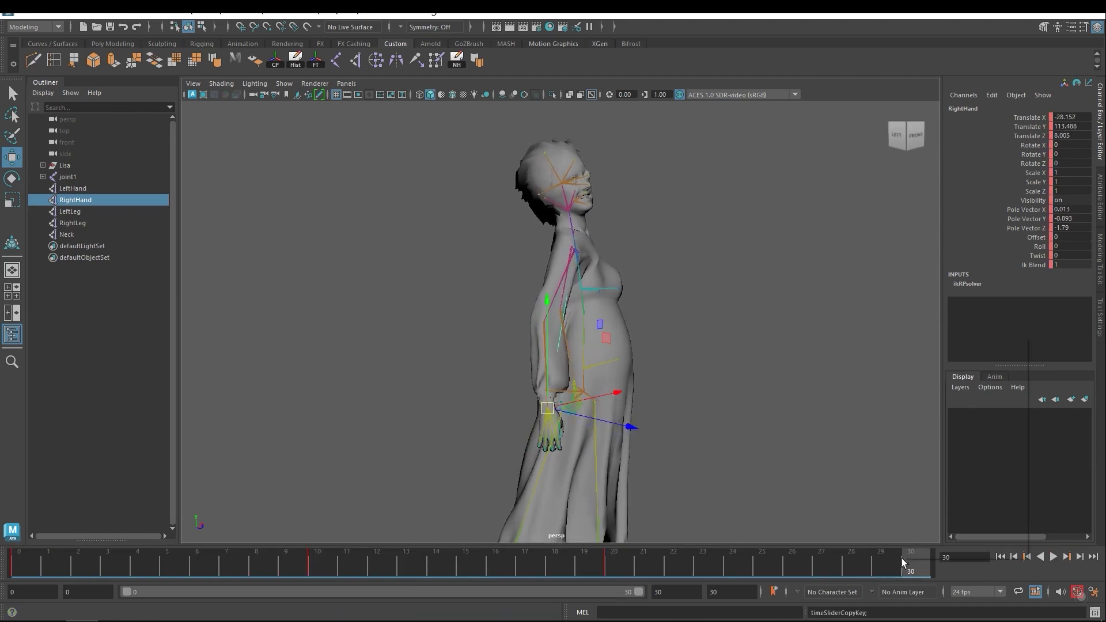
pyautogui.click(364, 571)
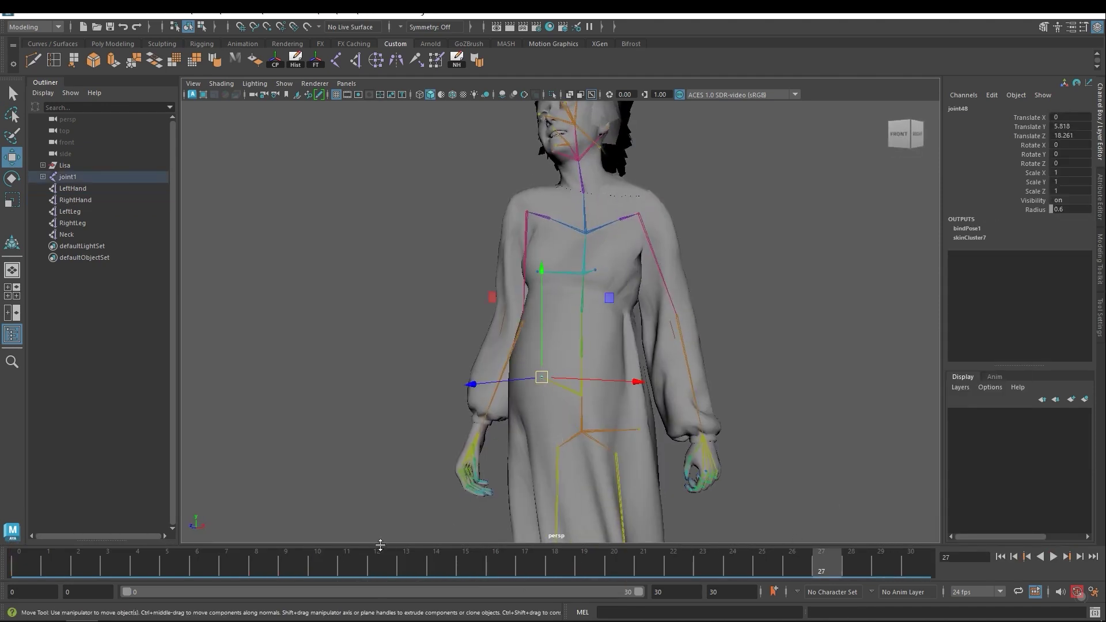
# Select root joint joint1 at frame 30 and save the scene as Idle.mb.
pyautogui.click(605, 562)
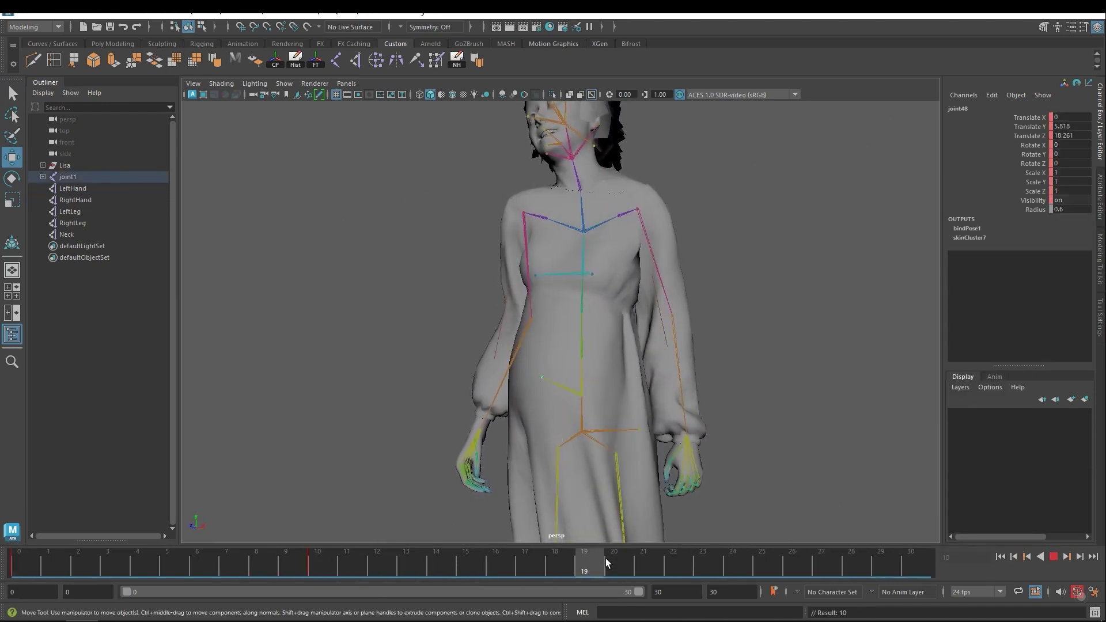
pyautogui.click(910, 562)
pyautogui.rightClick(910, 562)
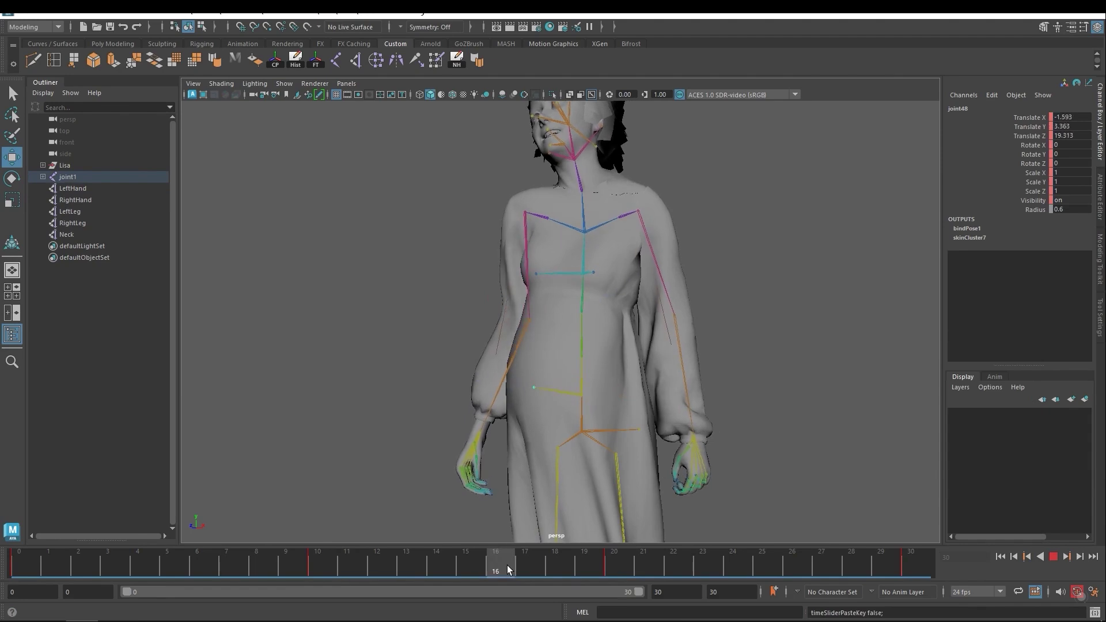
pyautogui.click(645, 357)
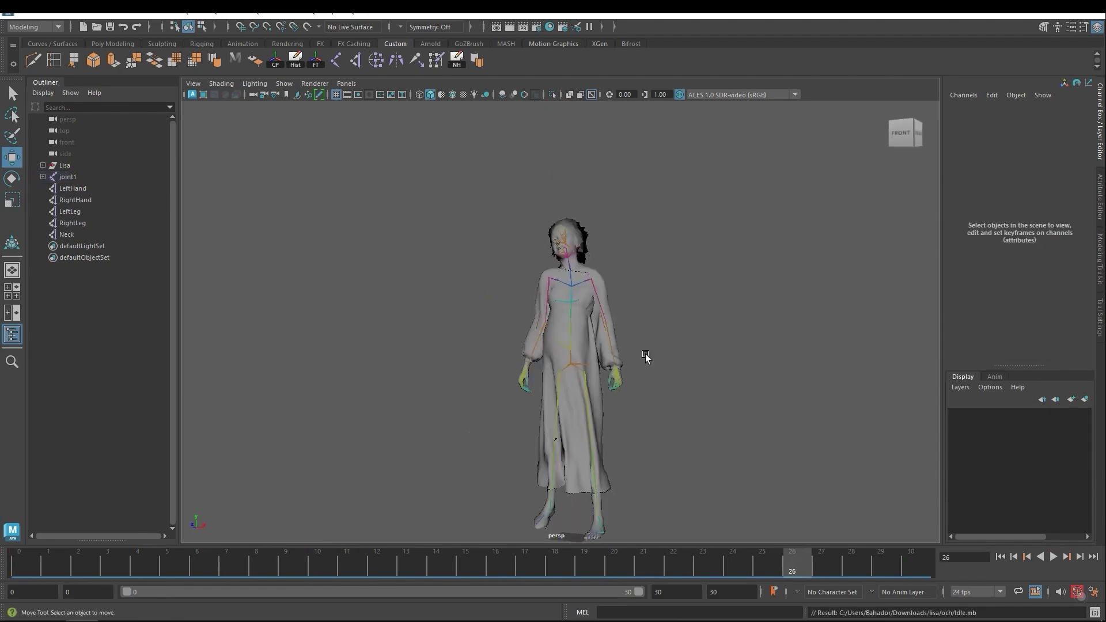
pyautogui.keyDown('alt'); pyautogui.moveTo(587, 344); pyautogui.dragTo(533, 354); pyautogui.keyUp('alt')
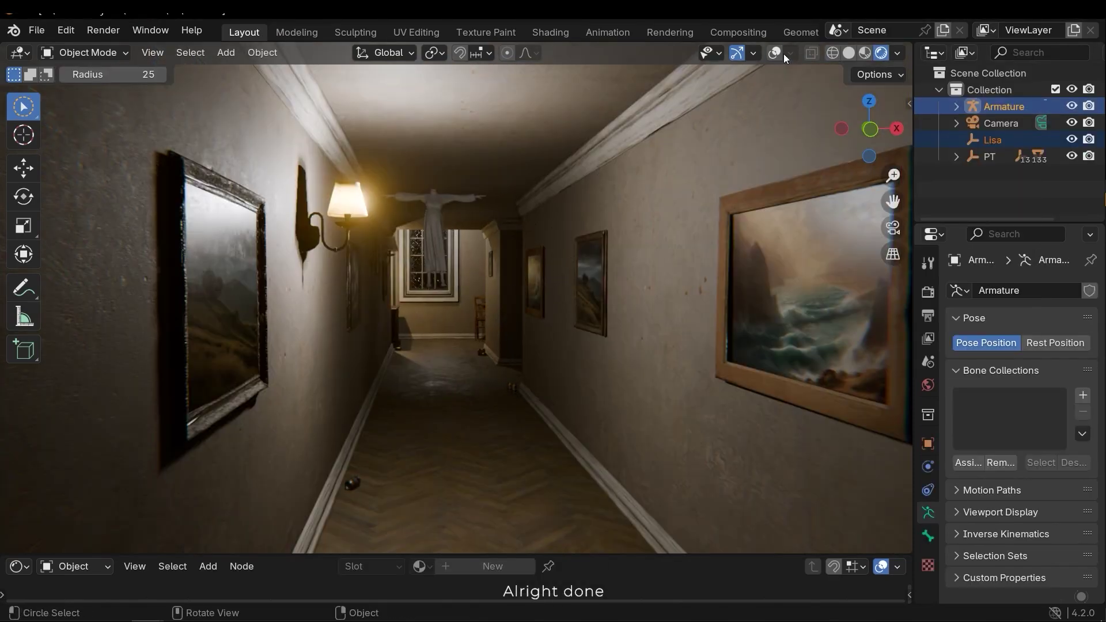
# Move the Lisa armature into the hallway and rescale it.
pyautogui.click(774, 52)
pyautogui.rightClick(398, 233)
pyautogui.press('g')
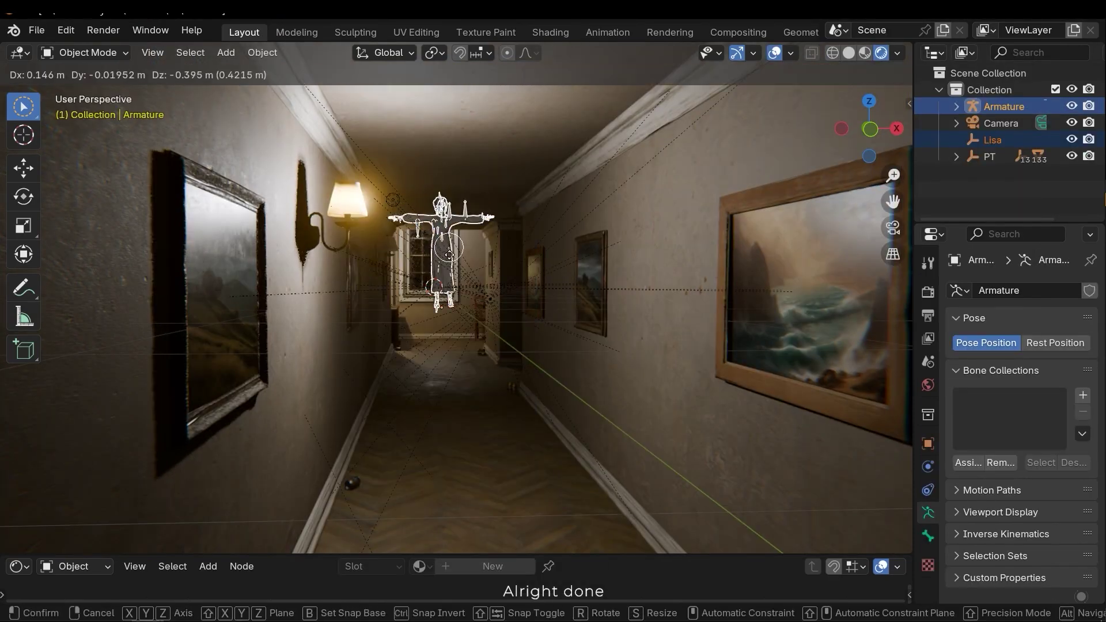
pyautogui.press('Return')
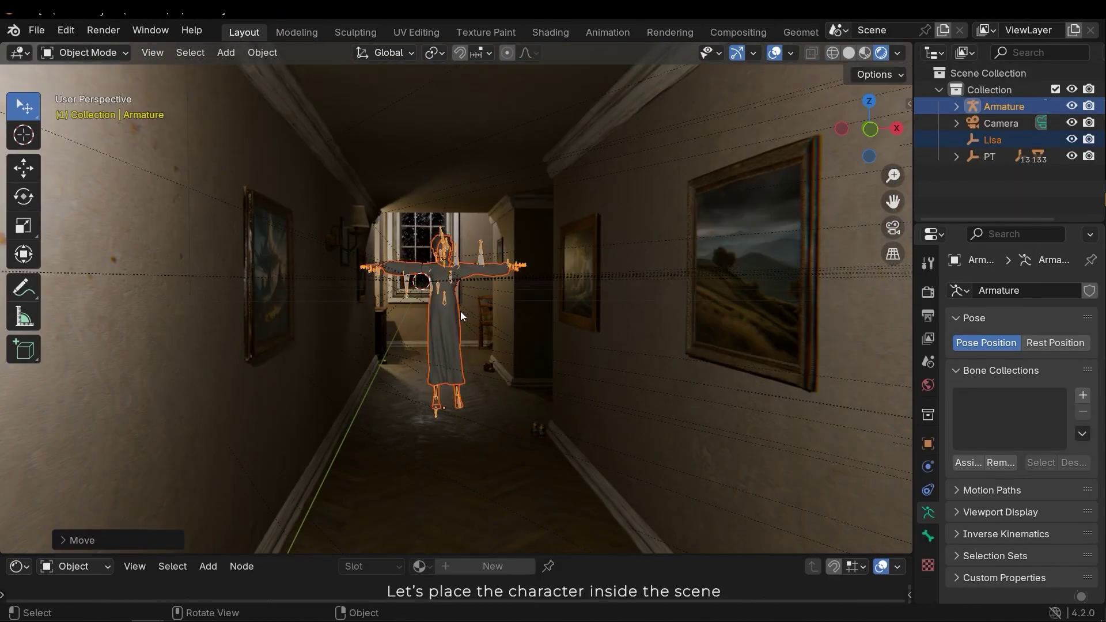
pyautogui.press('s')
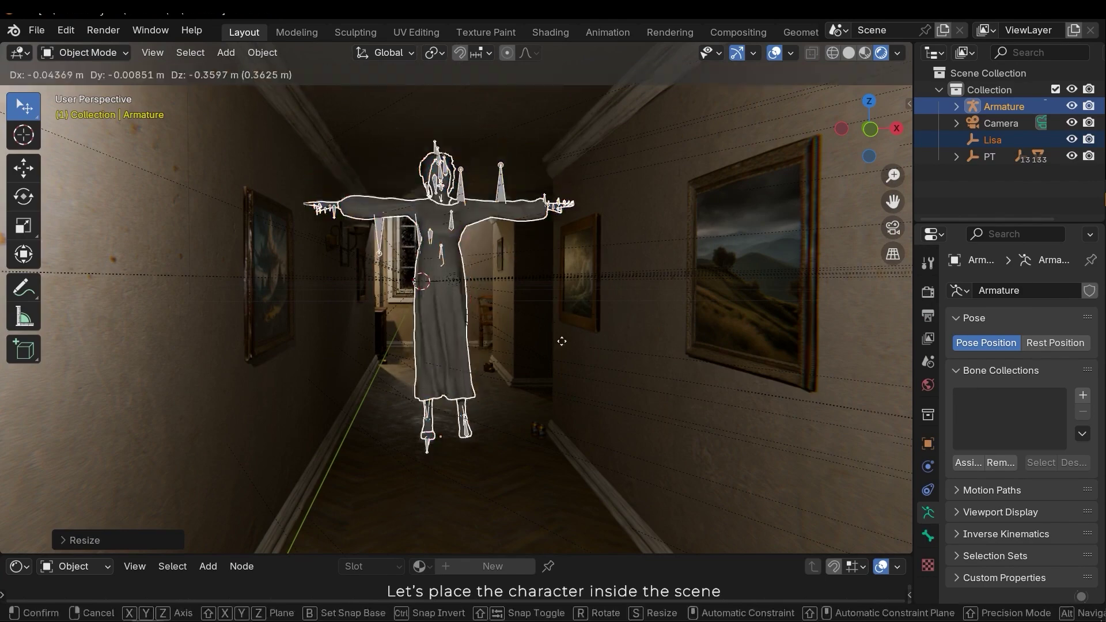
pyautogui.click(50, 513)
# Switch the lower editor to the Nonlinear Animation editor.
pyautogui.click(17, 509)
pyautogui.click(252, 380)
pyautogui.click(52, 540)
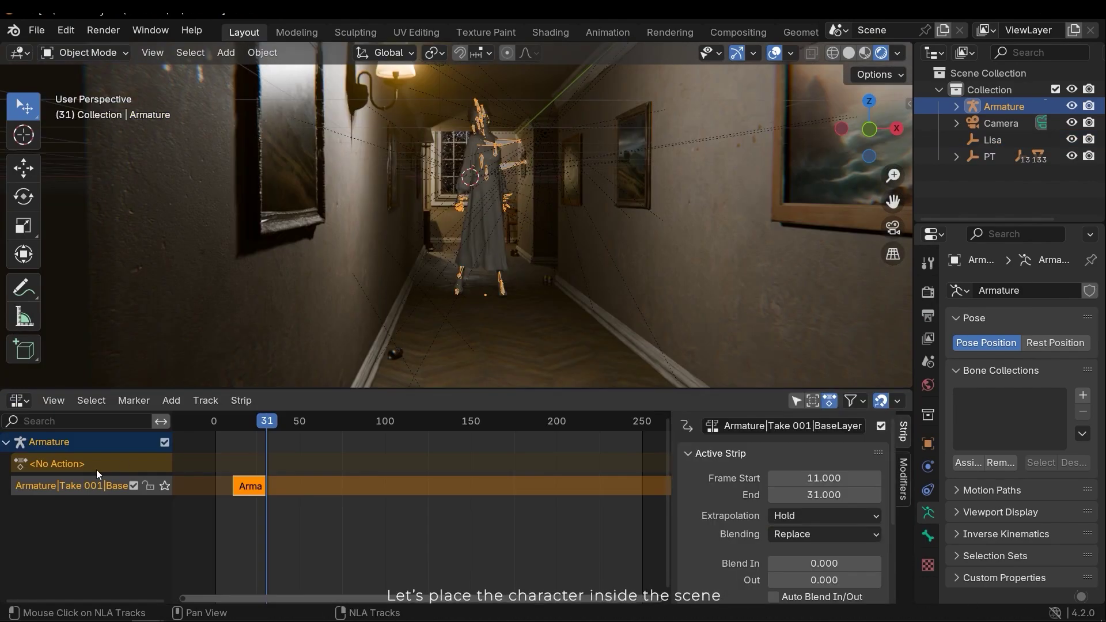
# Slide the idle strip to frame 0 and play the animation to check the loop.
pyautogui.moveTo(235, 487); pyautogui.dragTo(207, 492)
pyautogui.click(222, 498)
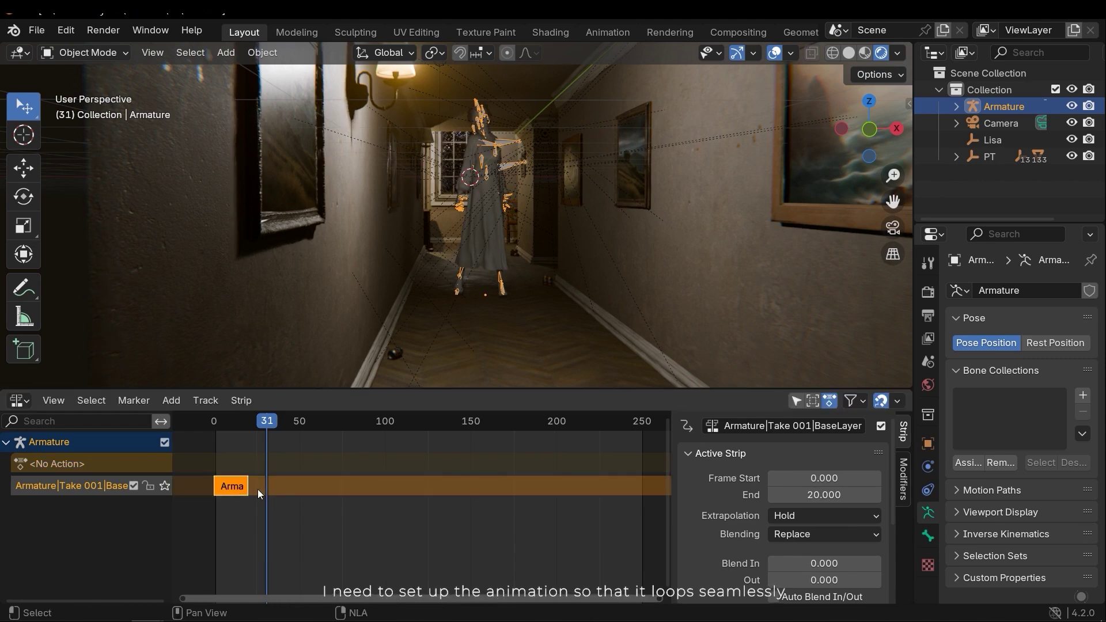
pyautogui.scroll(-6, 820, 552)
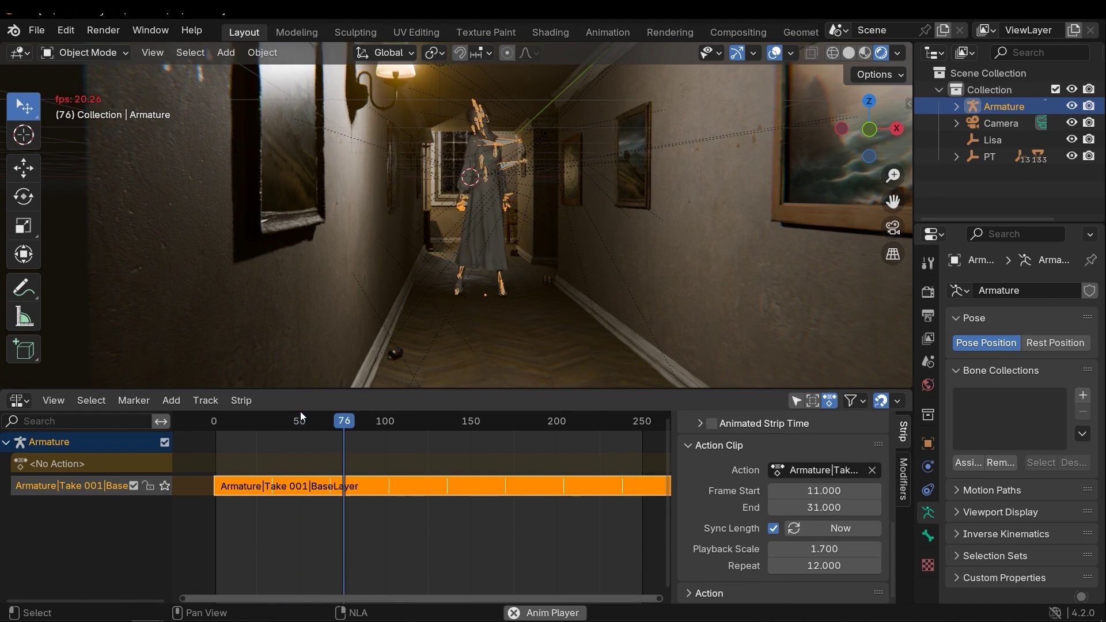
pyautogui.hotkey('shift', 'alt', 'z')
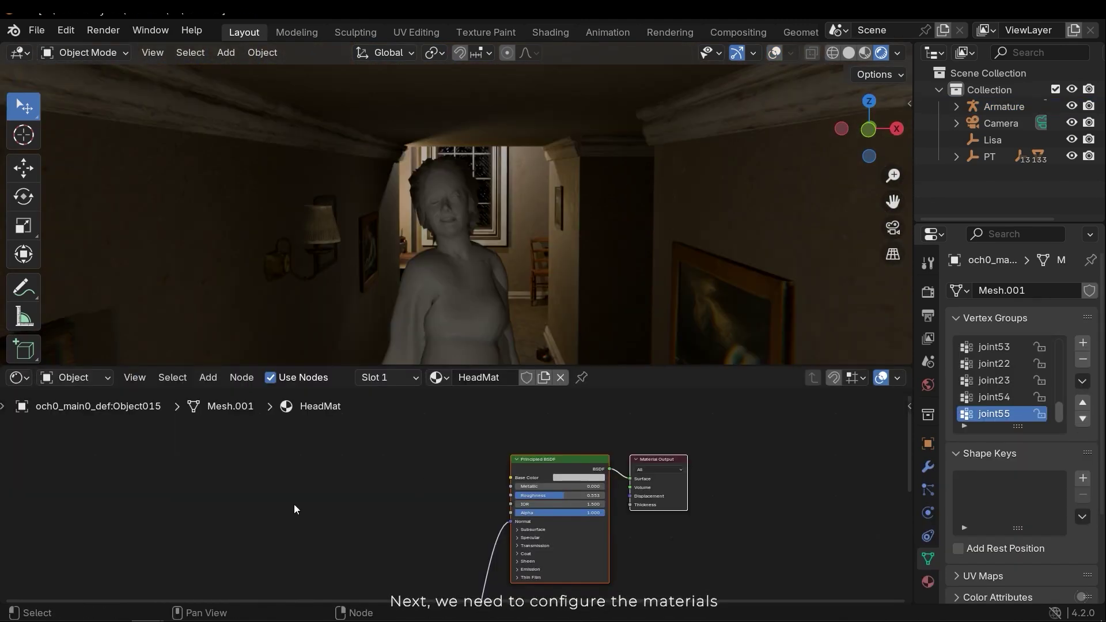
# Link the head texture's Color to Base Color and set Normal Map Strength to 7.300.
pyautogui.moveTo(443, 441); pyautogui.dragTo(511, 478)
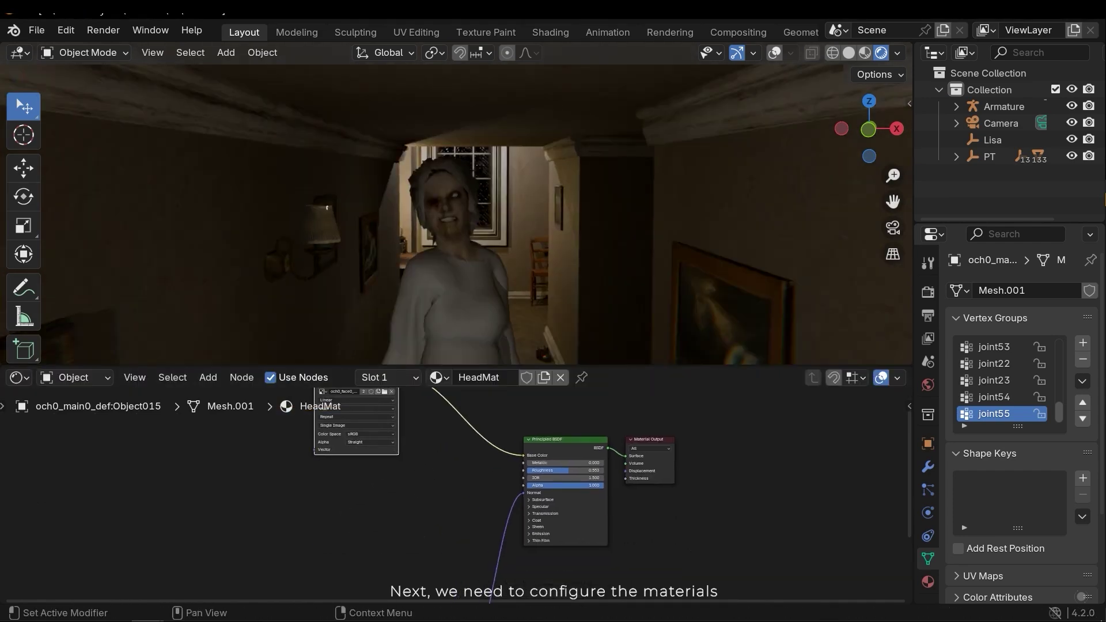
pyautogui.moveTo(403, 576); pyautogui.dragTo(309, 473, button='middle')
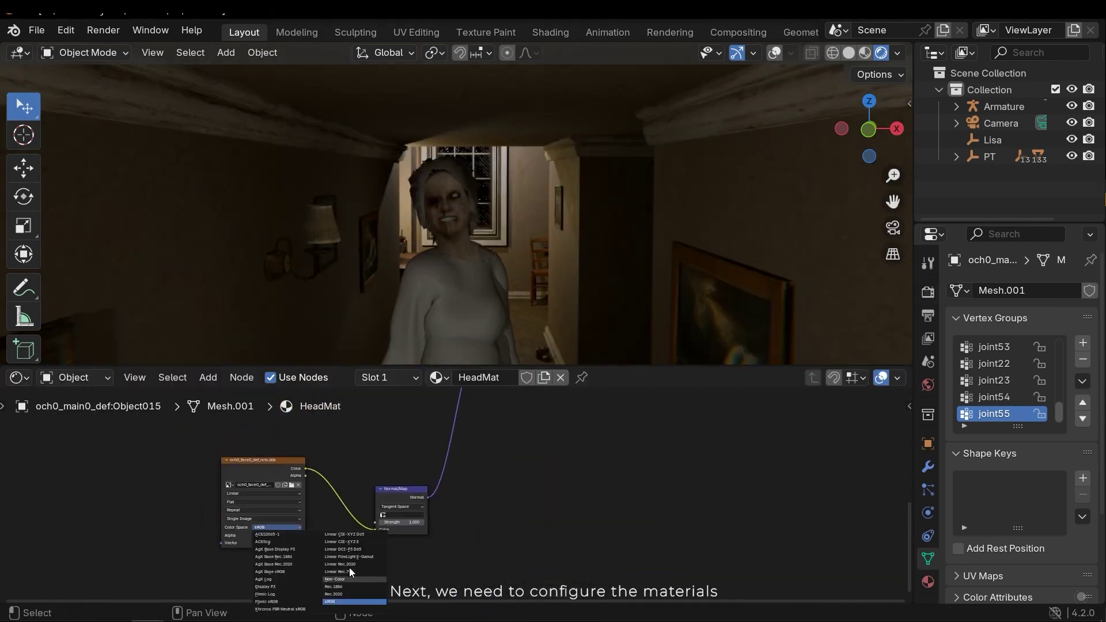
pyautogui.click(350, 579)
pyautogui.scroll(5, 486, 449)
pyautogui.moveTo(132, 517); pyautogui.dragTo(149, 516)
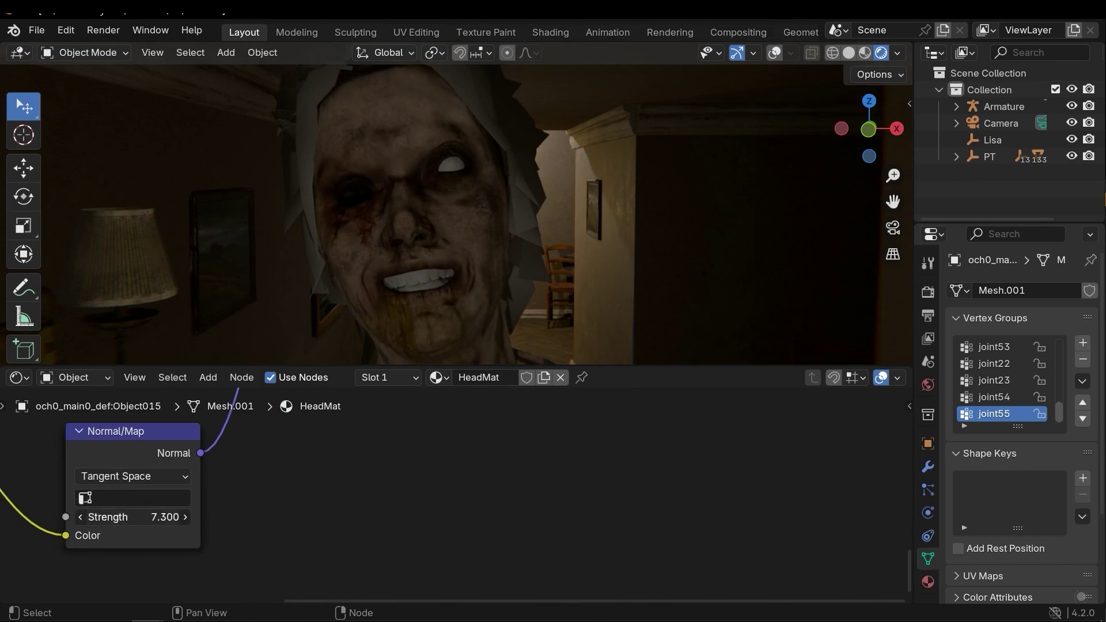
pyautogui.scroll(-4, 455, 495)
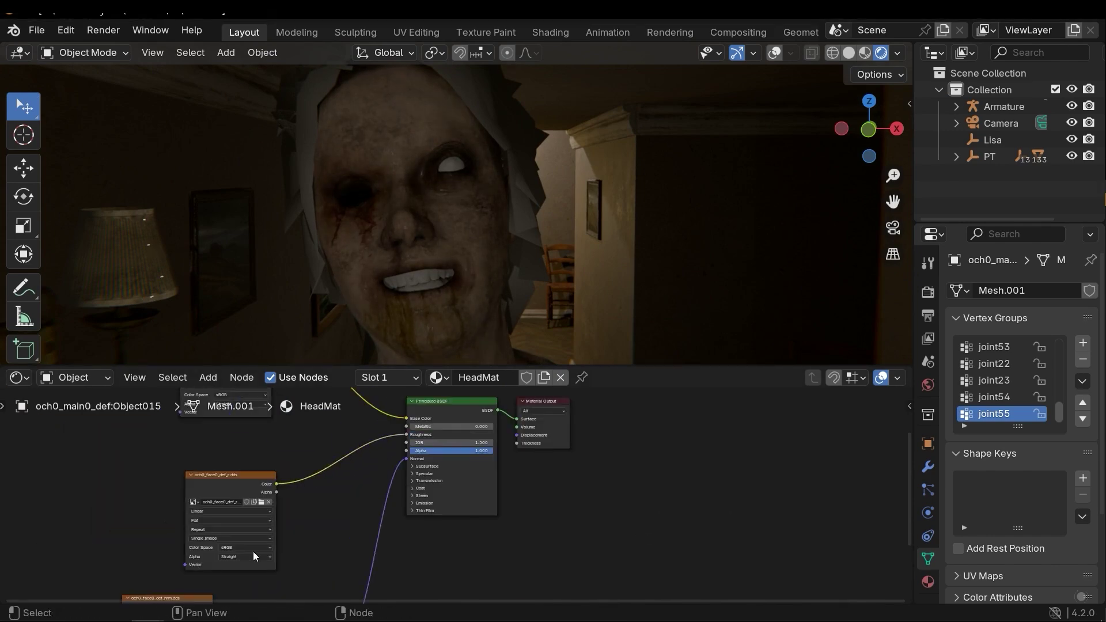
# Set a texture's color space to Non-Color and link it to the Specular IOR Level.
pyautogui.click(244, 548)
pyautogui.click(244, 496)
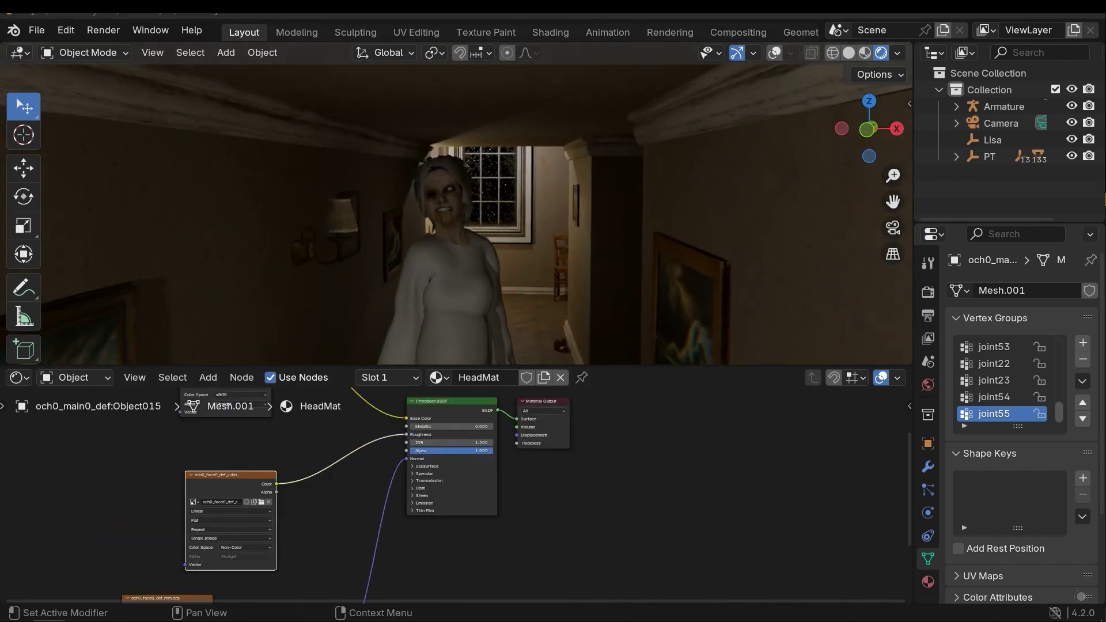
pyautogui.moveTo(461, 490); pyautogui.dragTo(518, 463, button='middle')
pyautogui.press('g')
pyautogui.click(529, 434)
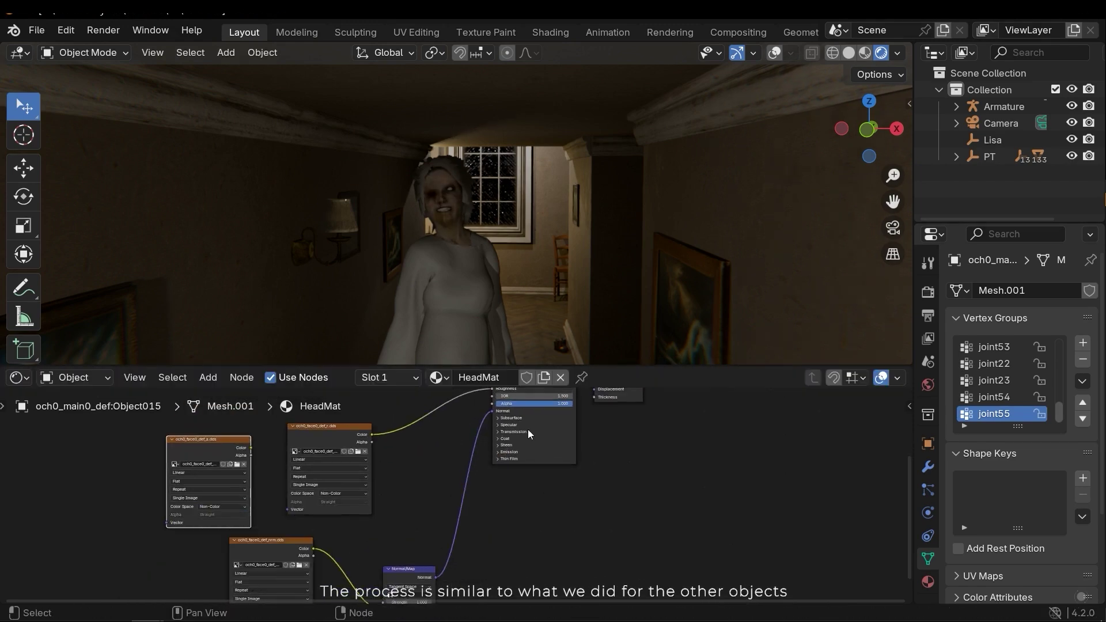
pyautogui.click(527, 425)
pyautogui.scroll(1, 328, 463)
pyautogui.moveTo(503, 404); pyautogui.dragTo(501, 409)
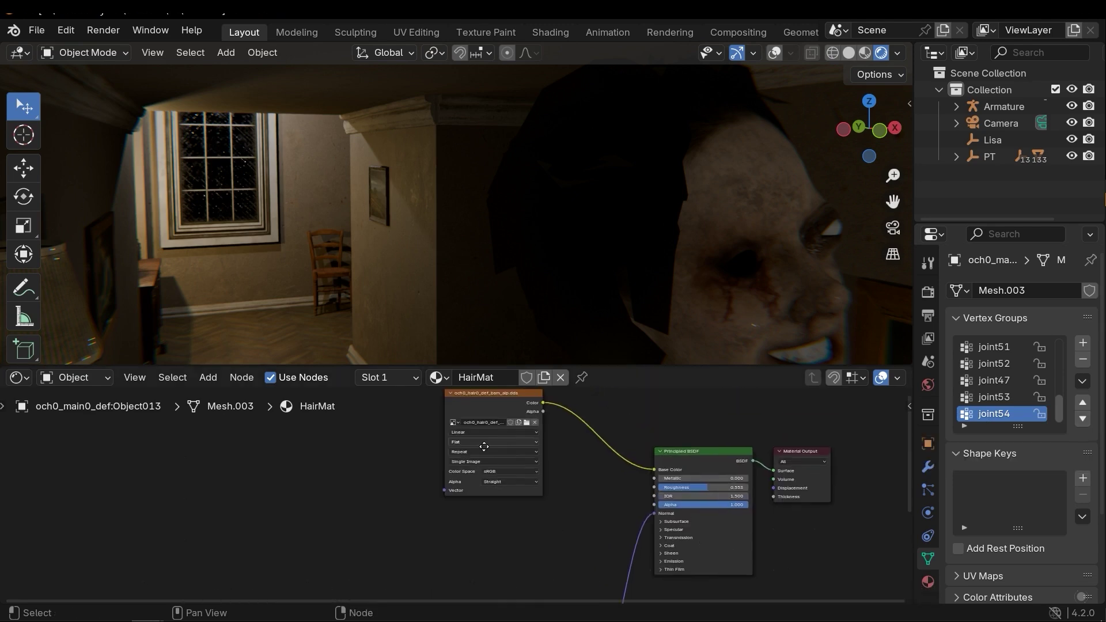
# Link hair texture Alpha to BSDF Alpha, set Roughness 0.242, add transmission, and save.
pyautogui.moveTo(550, 408); pyautogui.dragTo(670, 509)
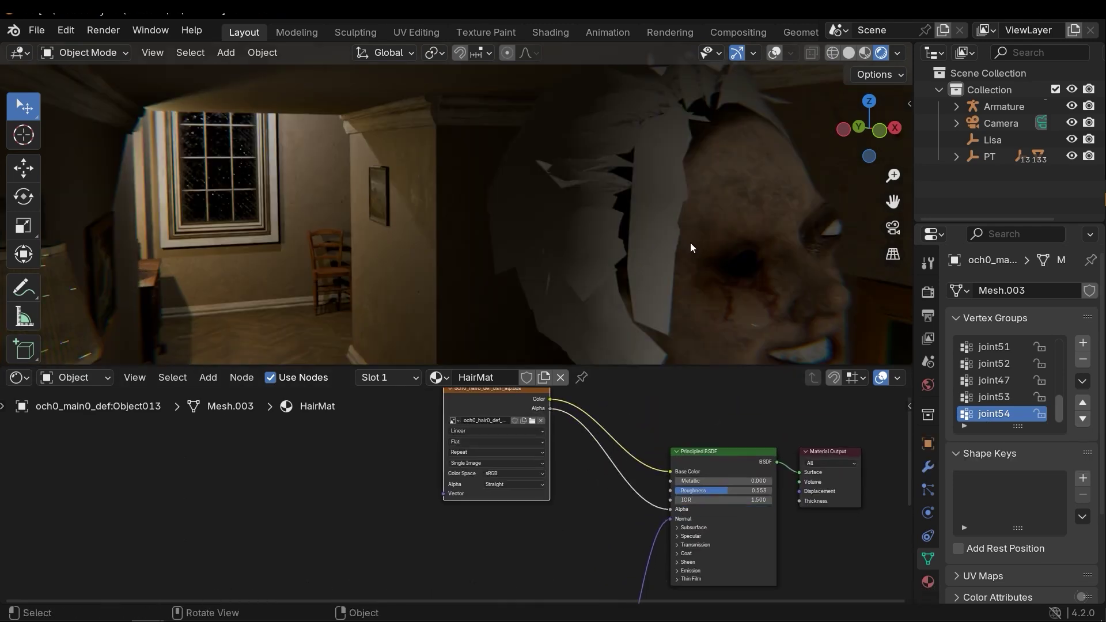
pyautogui.scroll(2, 742, 573)
pyautogui.moveTo(725, 469); pyautogui.dragTo(700, 469)
pyautogui.moveTo(663, 551); pyautogui.dragTo(629, 504, button='middle')
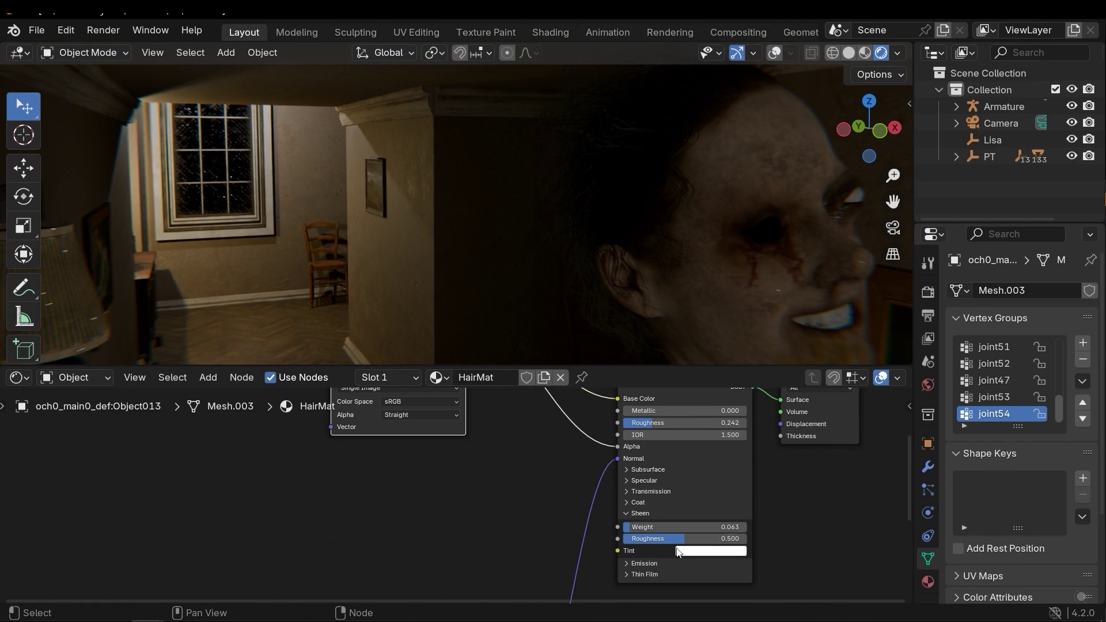
pyautogui.click(649, 492)
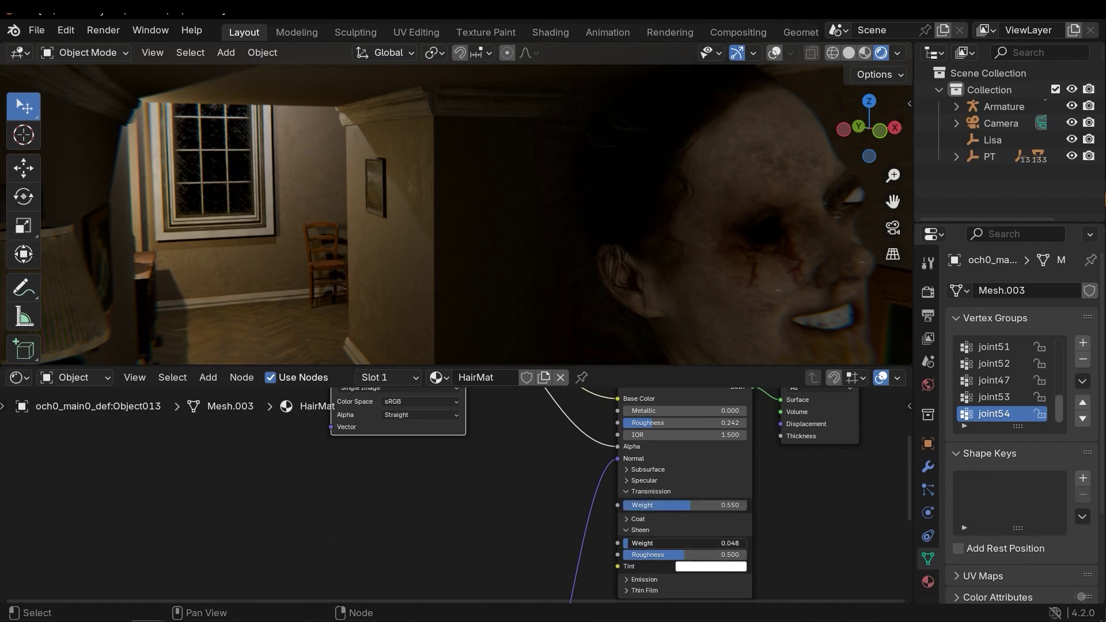
pyautogui.click(637, 519)
pyautogui.moveTo(637, 216); pyautogui.dragTo(530, 282, button='middle')
pyautogui.hotkey('ctrl', 's')
# In the teeth's TeethMat, feed the Non-Color texture's color into Roughness.
pyautogui.click(530, 281)
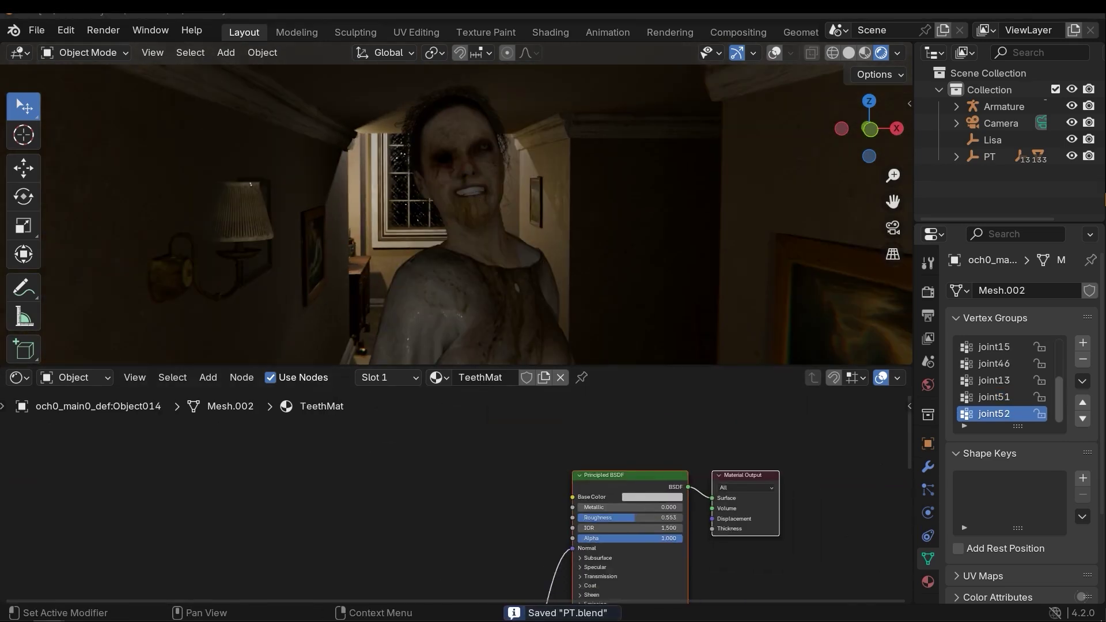
pyautogui.keyDown('shift'); pyautogui.scroll(-10, 357, 484); pyautogui.keyUp('shift')
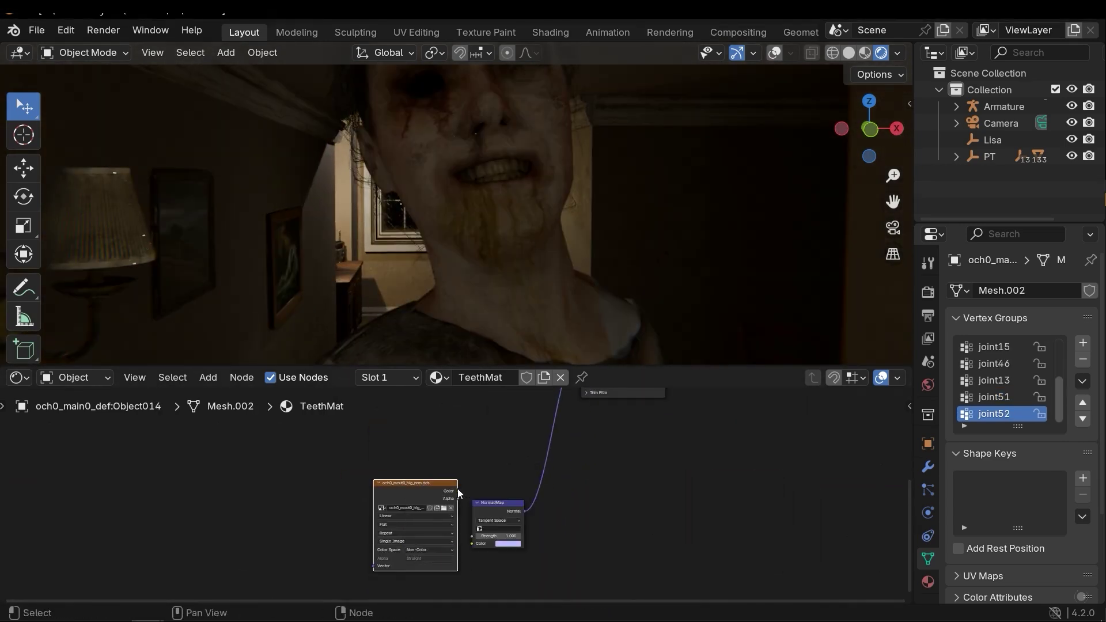
pyautogui.keyDown('shift'); pyautogui.scroll(5, 459, 493); pyautogui.keyUp('shift')
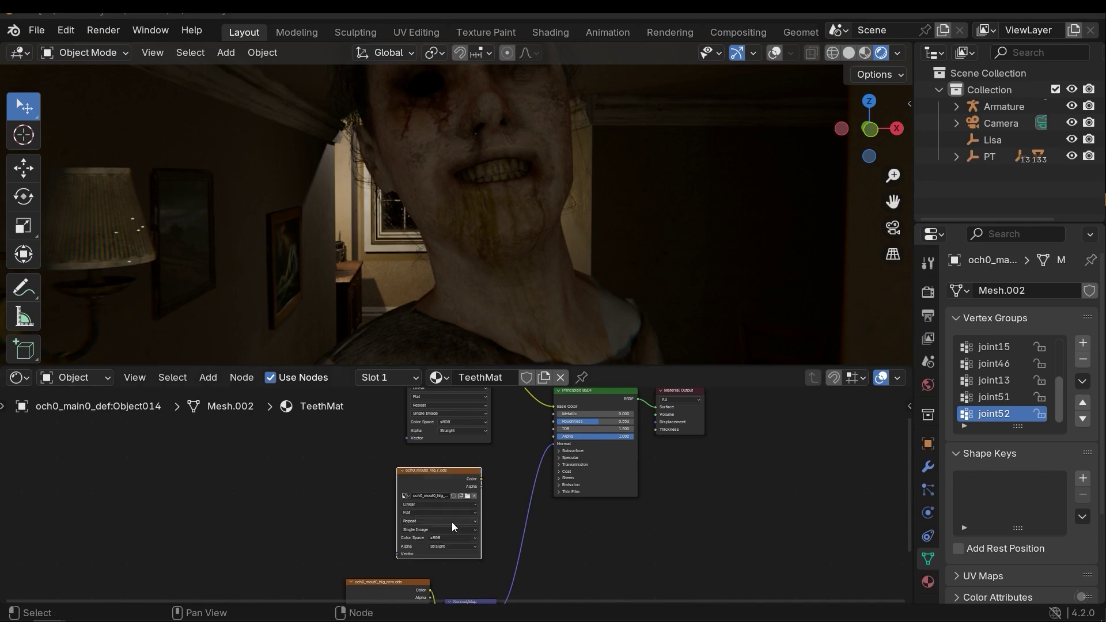
pyautogui.moveTo(482, 475); pyautogui.dragTo(555, 421)
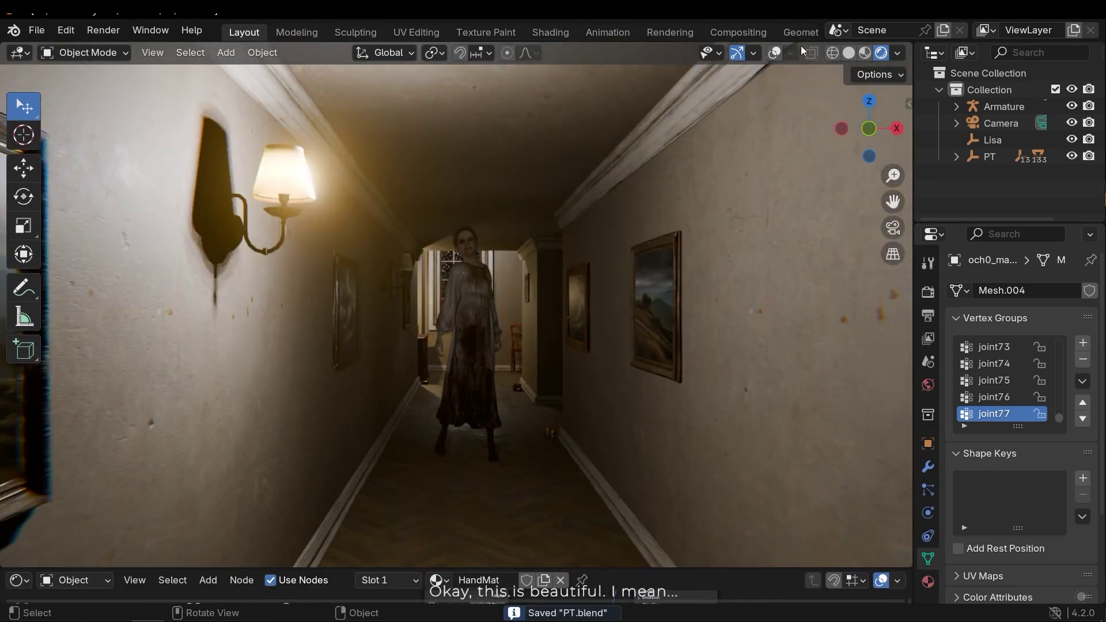
# Turn on Raytracing in Render Properties and view the hallway through the scene camera without overlays.
pyautogui.click(403, 261)
pyautogui.scroll(10, 443, 272)
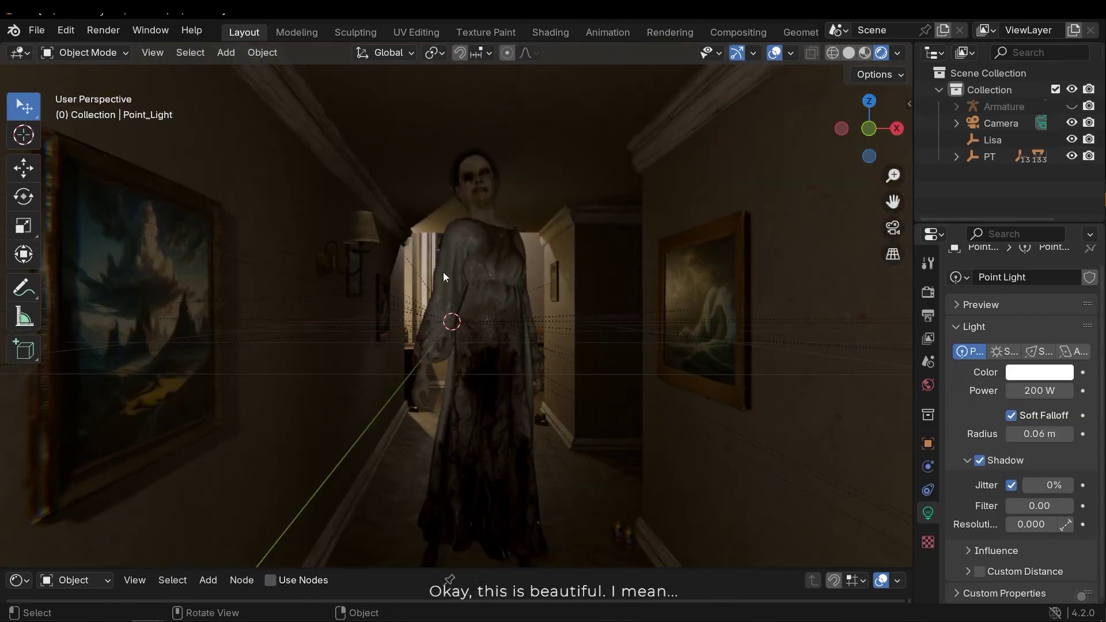
pyautogui.scroll(-10, 492, 292)
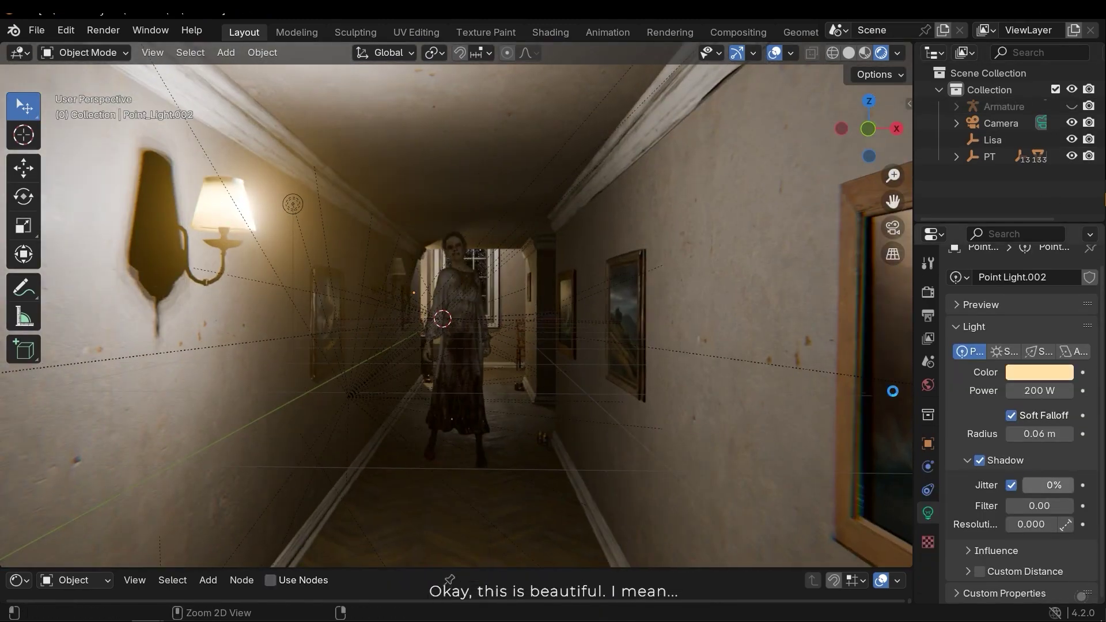
pyautogui.click(928, 292)
pyautogui.hotkey('ctrl', 's')
pyautogui.click(782, 57)
pyautogui.press('KP_0')
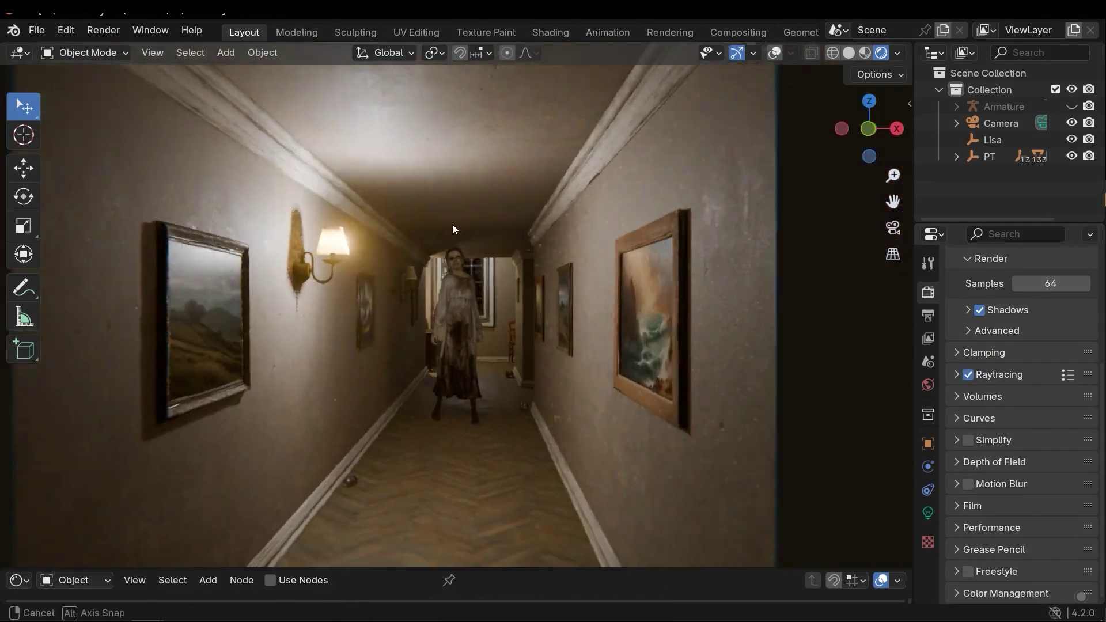
pyautogui.click(969, 374)
# Expand the ray tracing and screen tracing panels and set View Transform to Khronos PBR Neutral.
pyautogui.click(999, 374)
pyautogui.scroll(-2, 1038, 409)
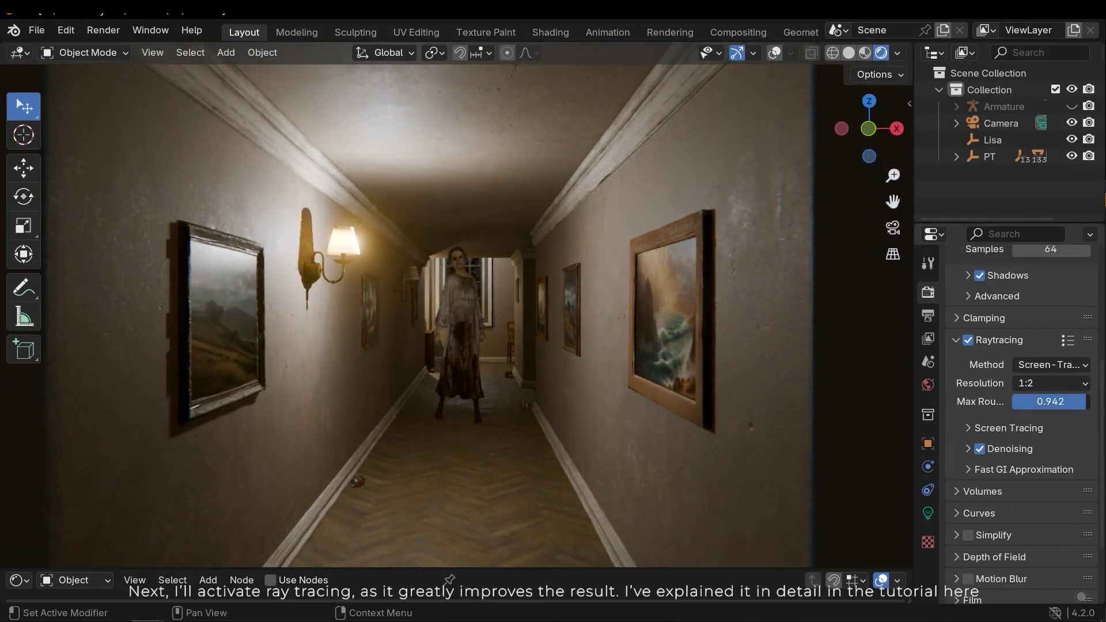
pyautogui.click(997, 429)
pyautogui.scroll(-3, 996, 431)
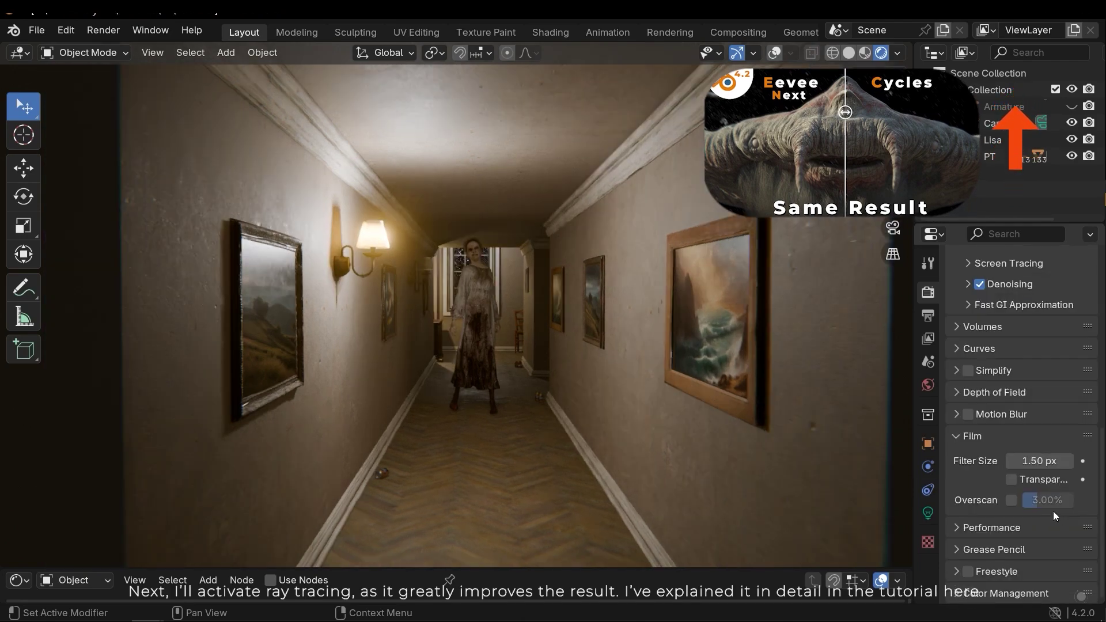
pyautogui.click(1051, 466)
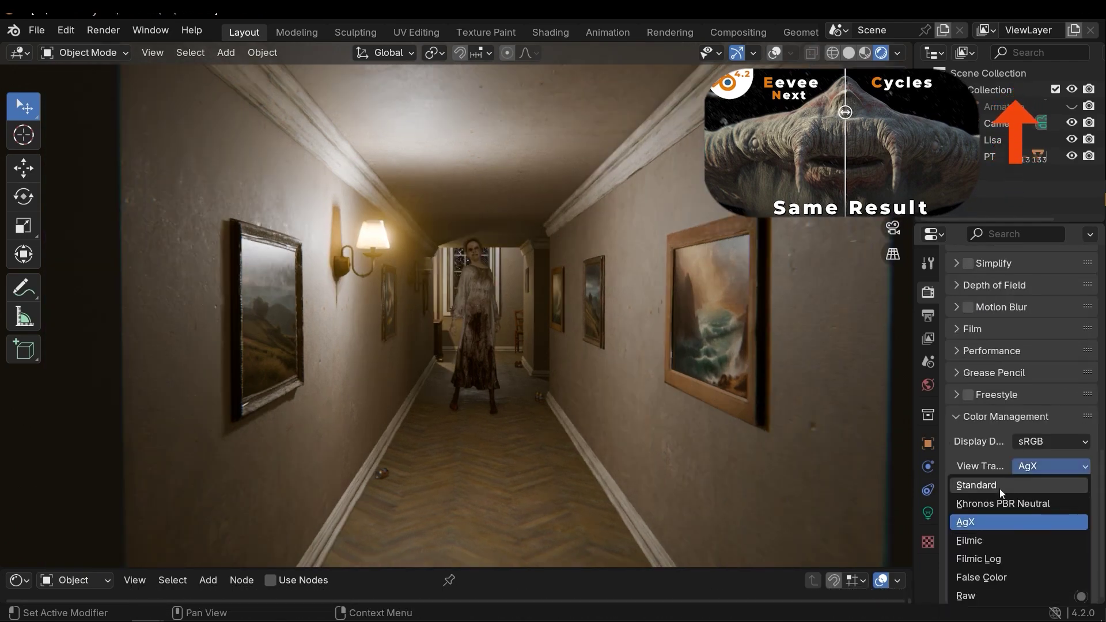
pyautogui.click(1002, 504)
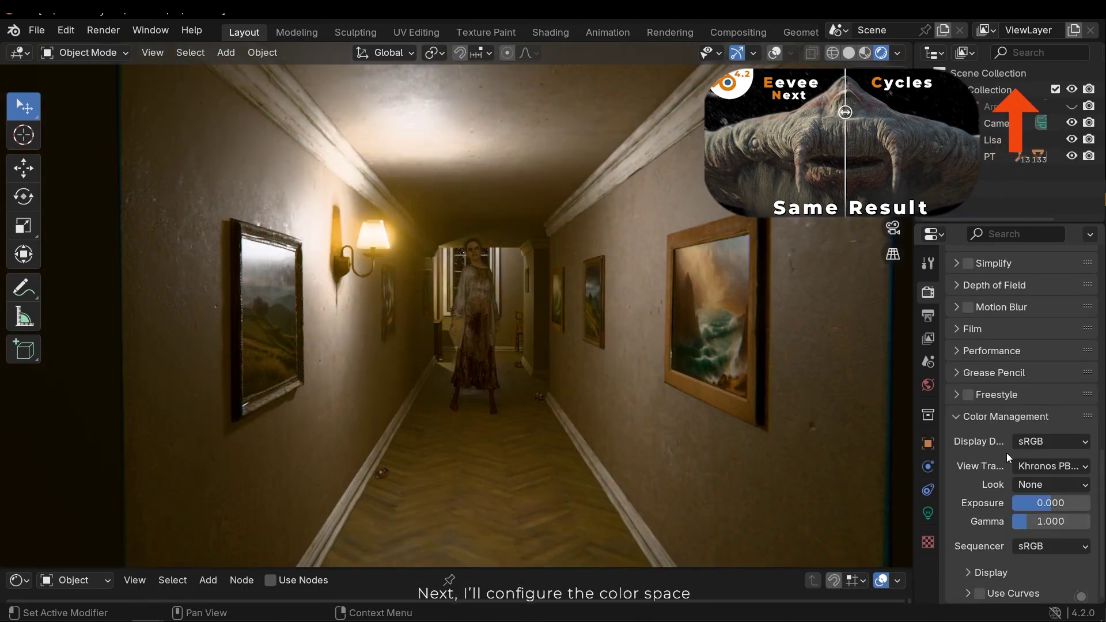
# Apply the Low Contrast look with exposure -1.114 and gamma 0.950, and hide the armature.
pyautogui.click(1050, 485)
pyautogui.click(1037, 441)
pyautogui.moveTo(1043, 503); pyautogui.dragTo(1060, 503)
pyautogui.press('BackSpace')
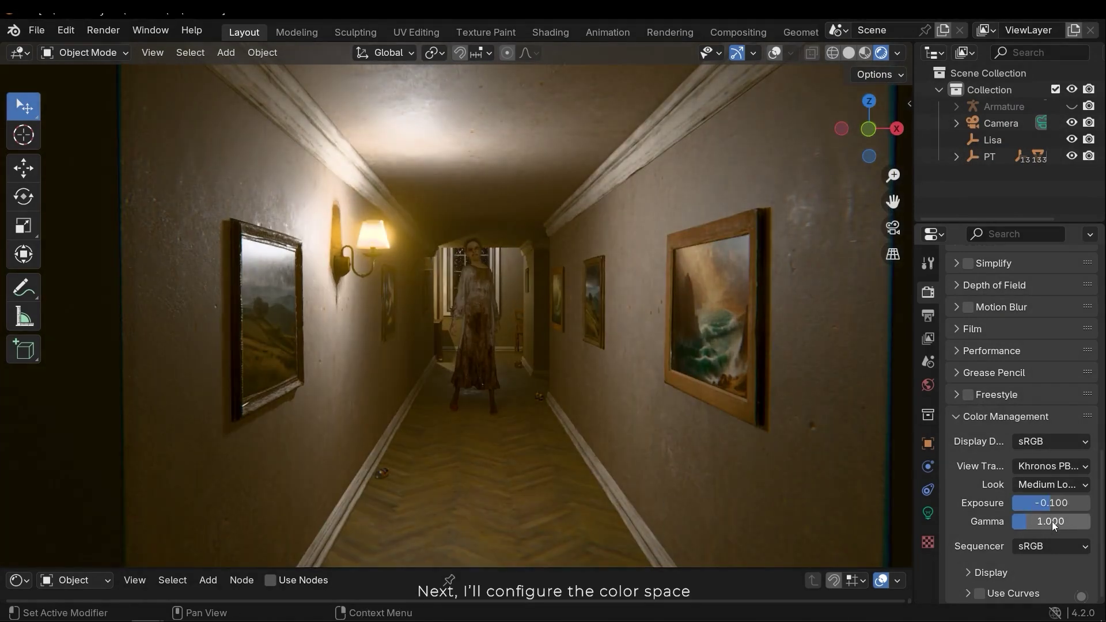
pyautogui.press('BackSpace')
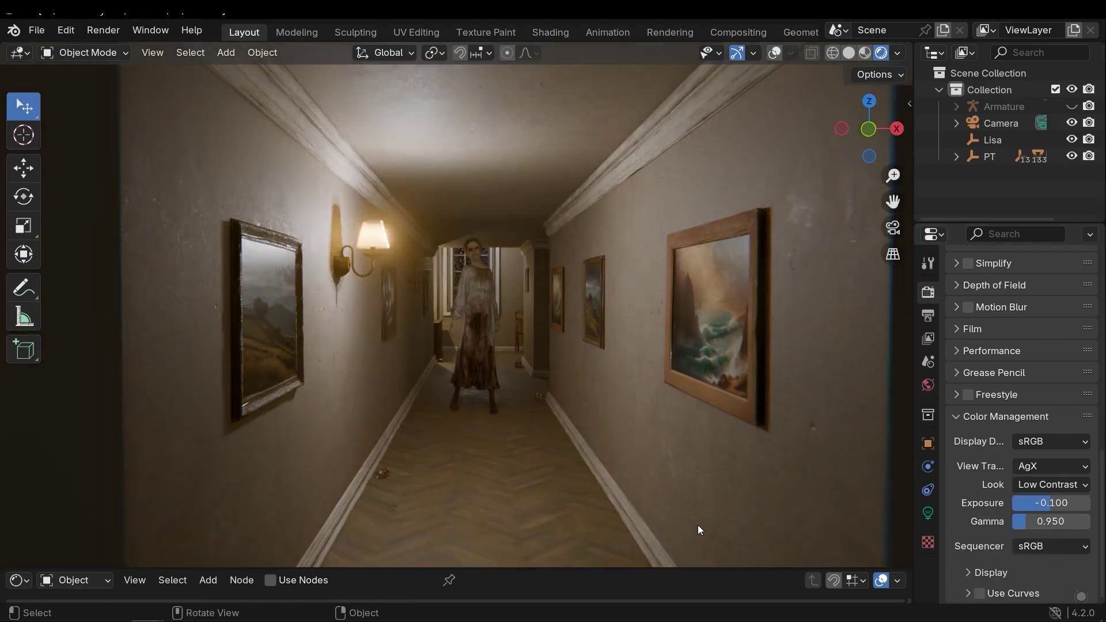
pyautogui.moveTo(1054, 502); pyautogui.dragTo(1044, 503)
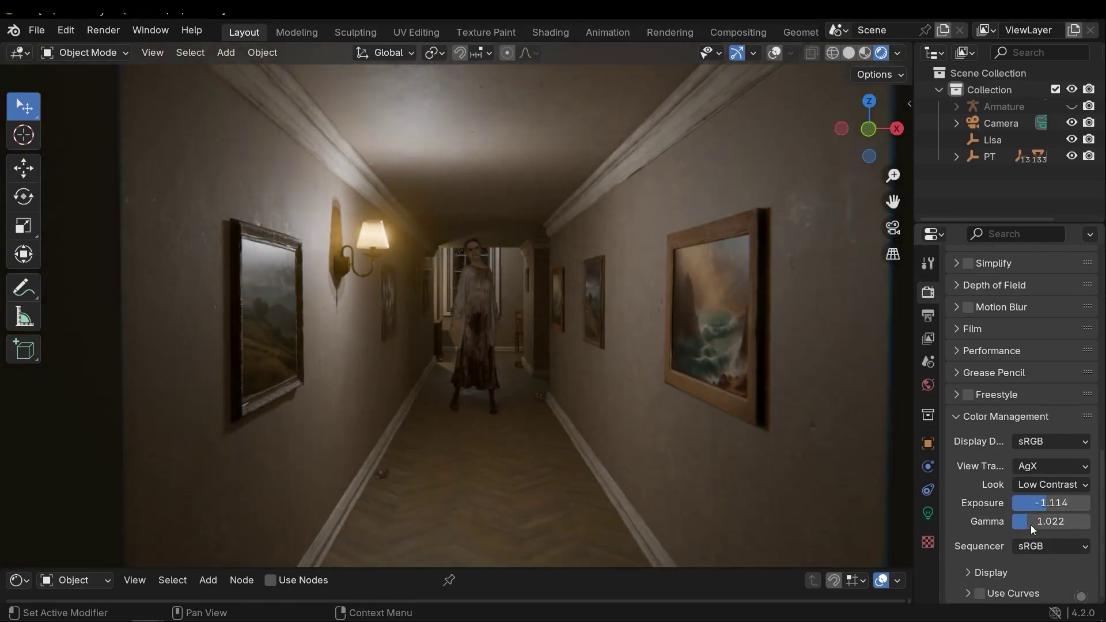
pyautogui.moveTo(576, 357); pyautogui.dragTo(599, 361, button='middle')
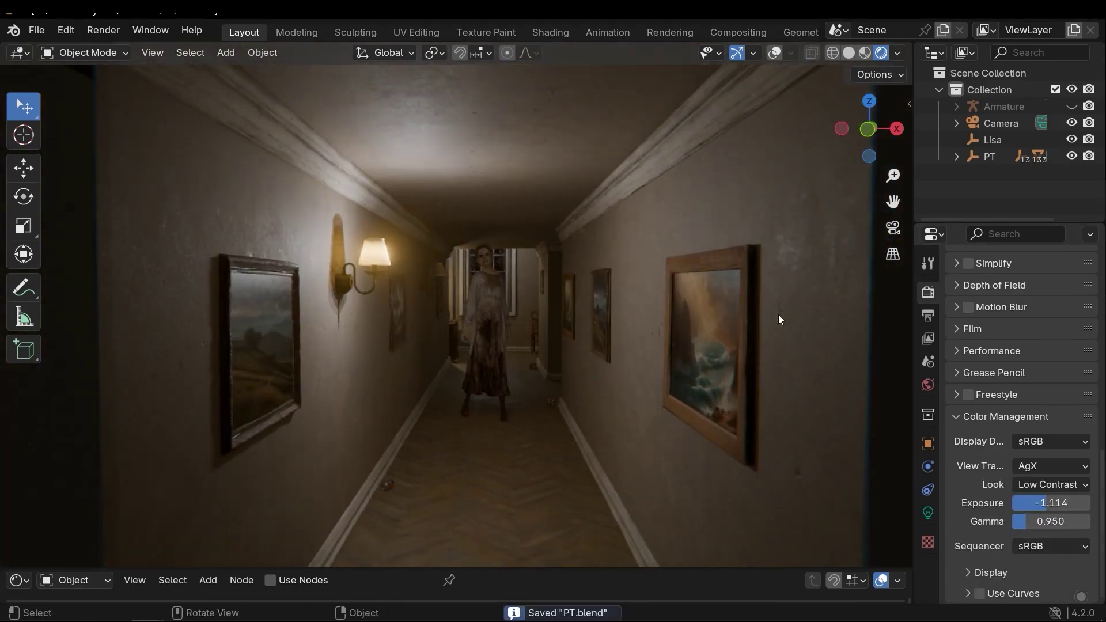
pyautogui.click(1070, 106)
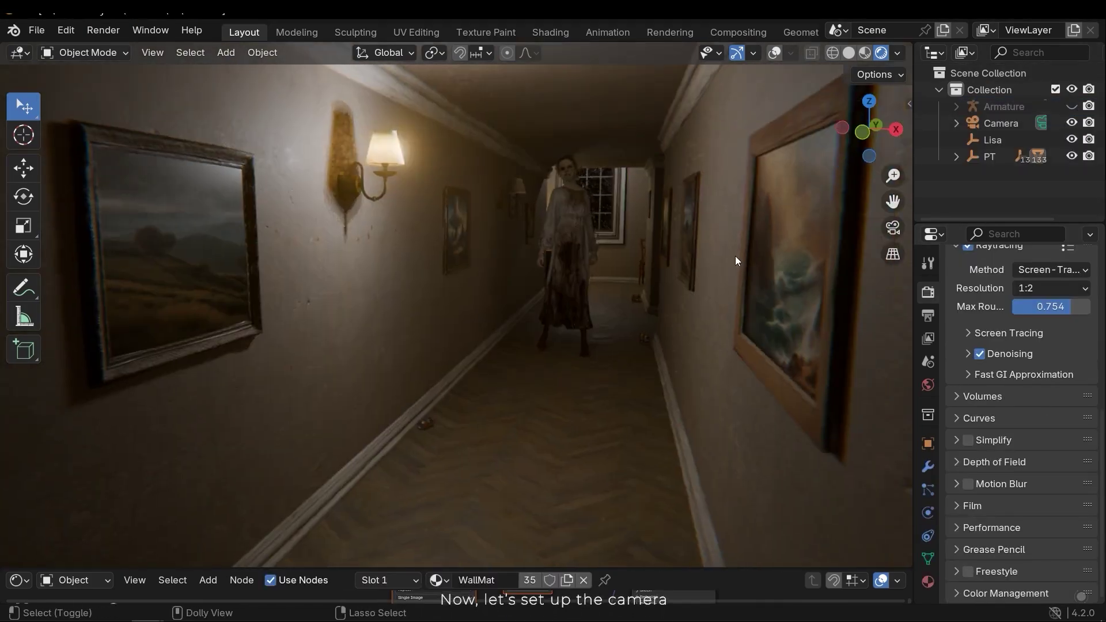
# Lock the camera to the view and position it inside the corridor, aimed down the hallway.
pyautogui.press('KP_0')
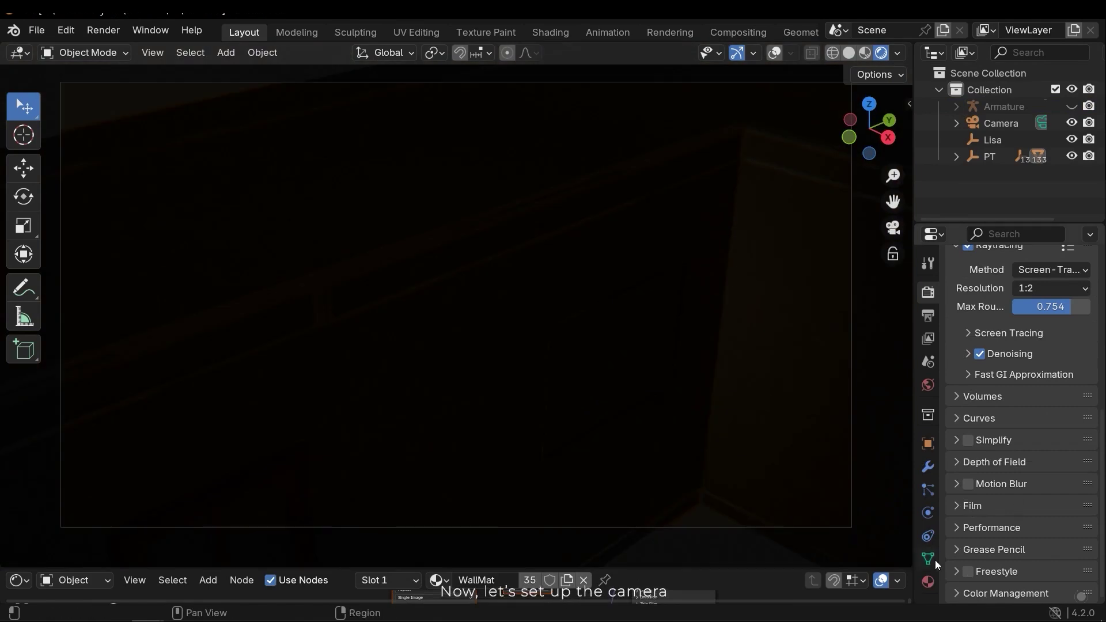
pyautogui.click(1001, 571)
pyautogui.scroll(-5, 1006, 576)
pyautogui.press('n')
pyautogui.click(771, 324)
pyautogui.press('n')
pyautogui.moveTo(652, 255); pyautogui.dragTo(582, 271, button='middle')
pyautogui.scroll(4, 1075, 449)
pyautogui.scroll(-4, 1073, 490)
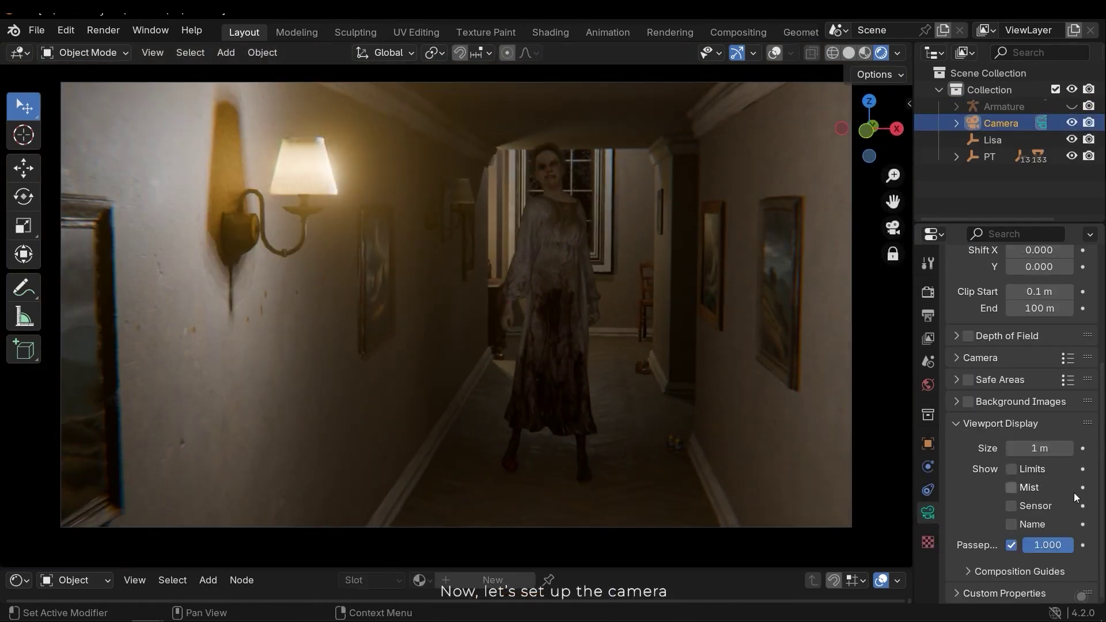
pyautogui.scroll(4, 1073, 492)
pyautogui.moveTo(699, 294); pyautogui.dragTo(781, 265, button='middle')
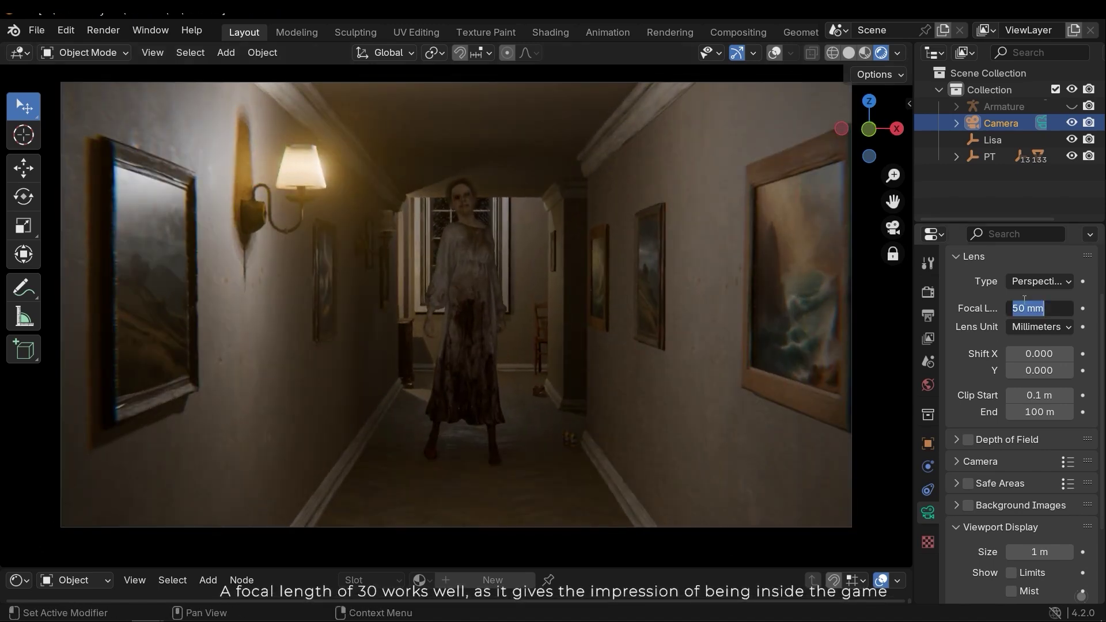
# Set the camera lens to 41 mm, enable Depth of Field, and set F-Stop to 3.2.
pyautogui.moveTo(1040, 308); pyautogui.dragTo(1013, 308)
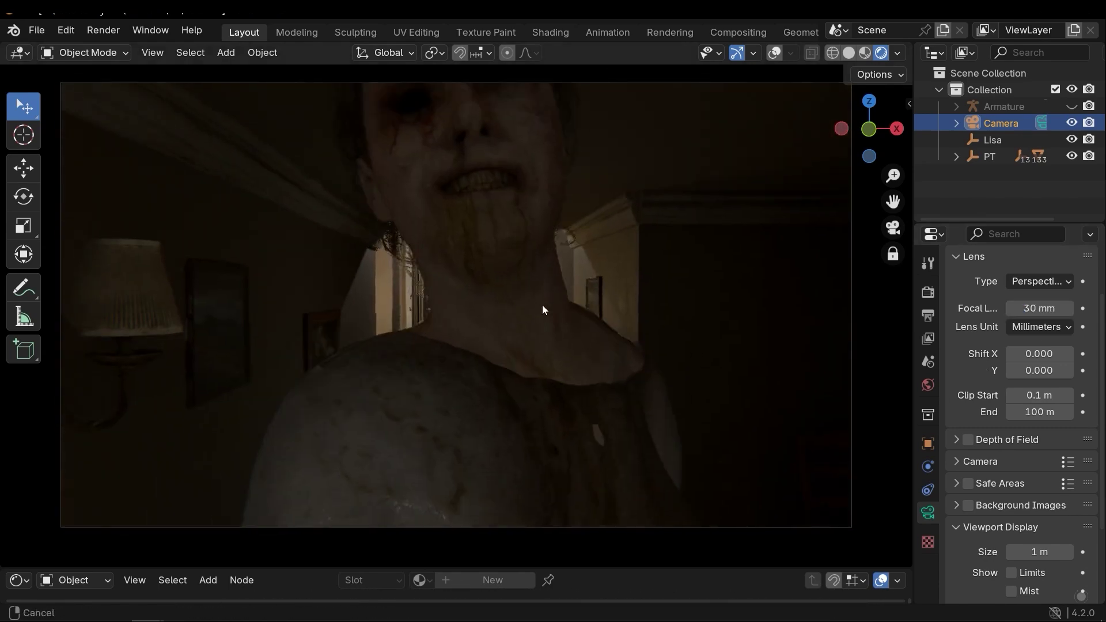
pyautogui.click(968, 439)
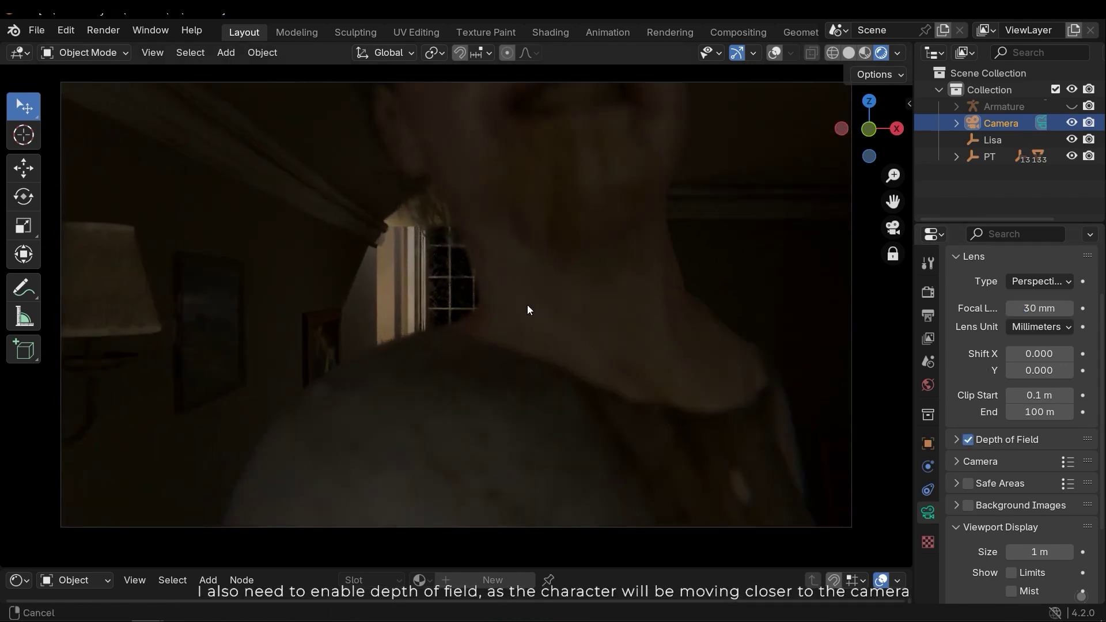
pyautogui.click(1006, 440)
pyautogui.scroll(-5, 1045, 414)
pyautogui.press('Return')
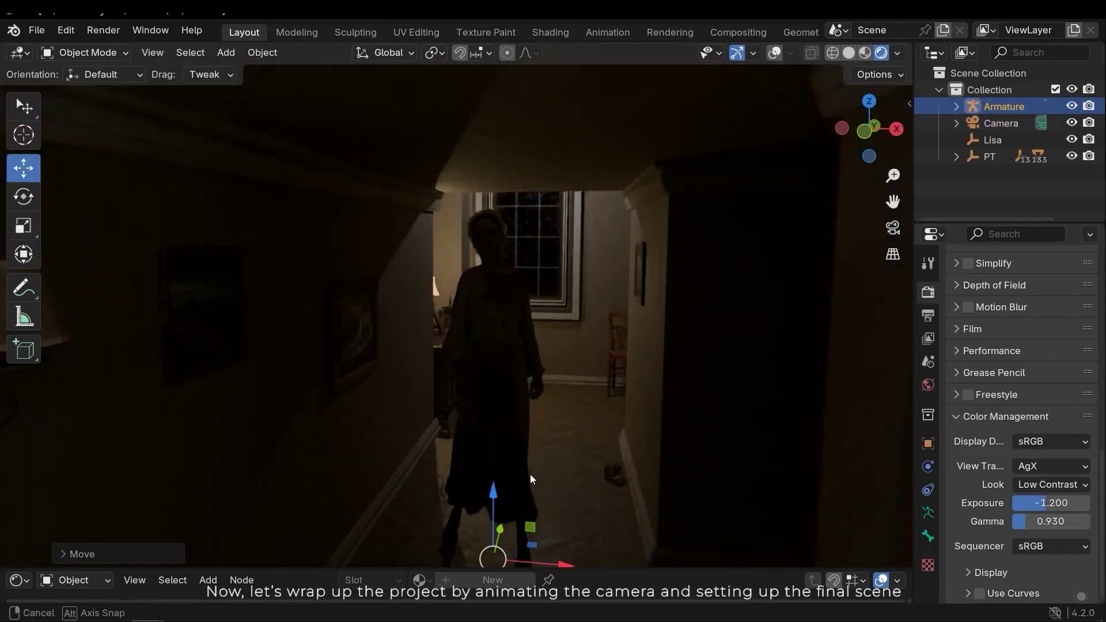
# Select the ghost woman's armature and trial moves along Y, checking through the camera.
pyautogui.moveTo(530, 474); pyautogui.dragTo(630, 353)
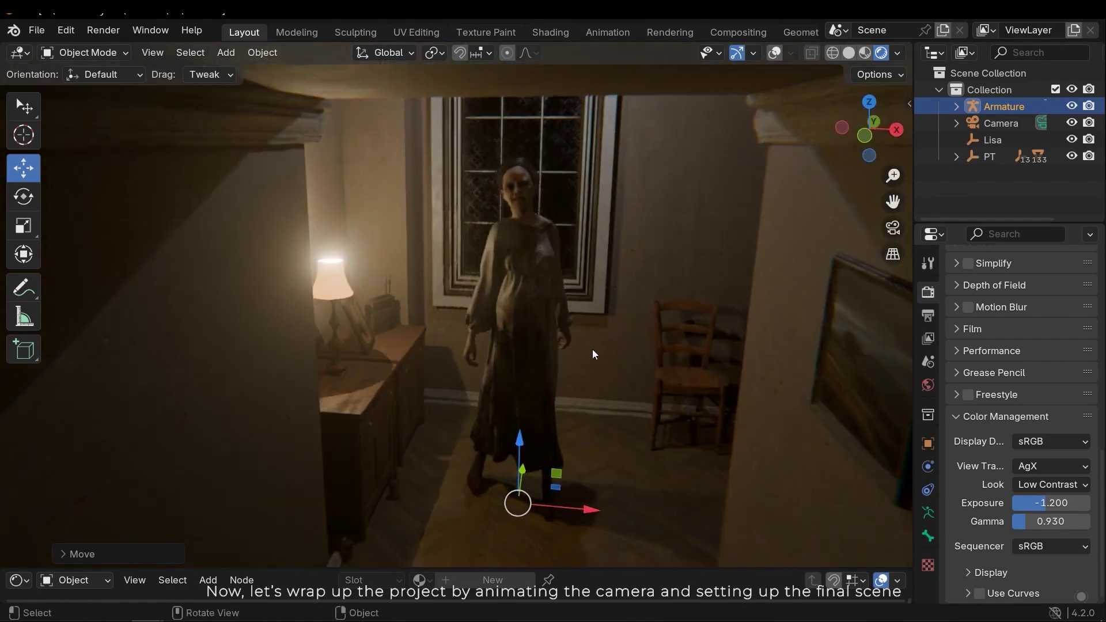
pyautogui.press('g')
pyautogui.press('y')
pyautogui.click(586, 386)
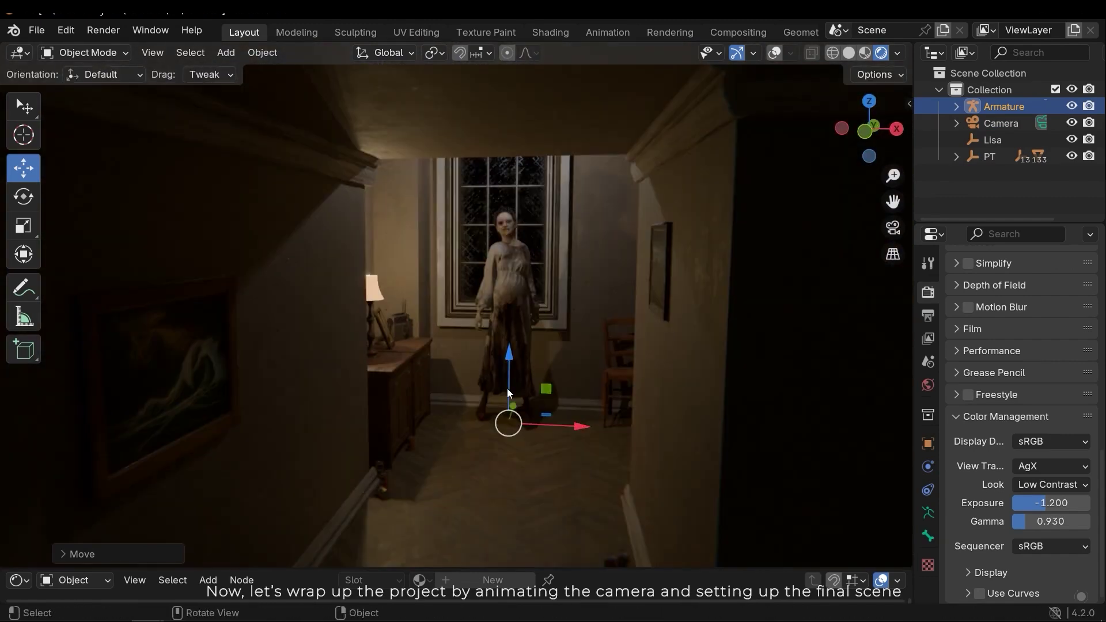
pyautogui.press('g')
pyautogui.press('y')
pyautogui.click(439, 413)
pyautogui.press('KP_0')
pyautogui.press('g')
pyautogui.press('y')
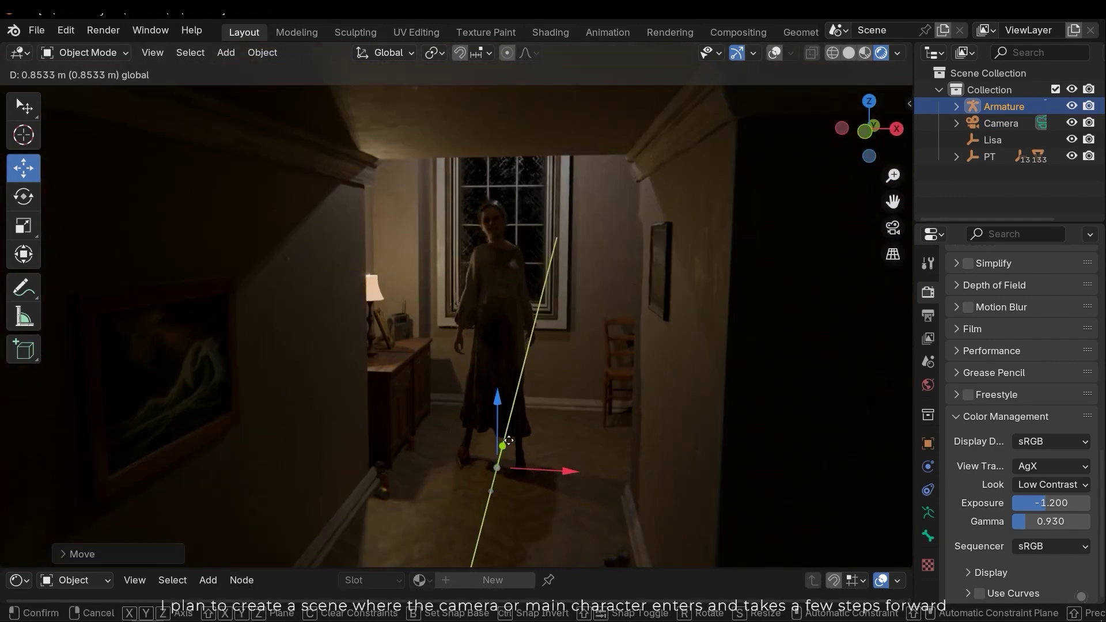
pyautogui.rightClick(505, 419)
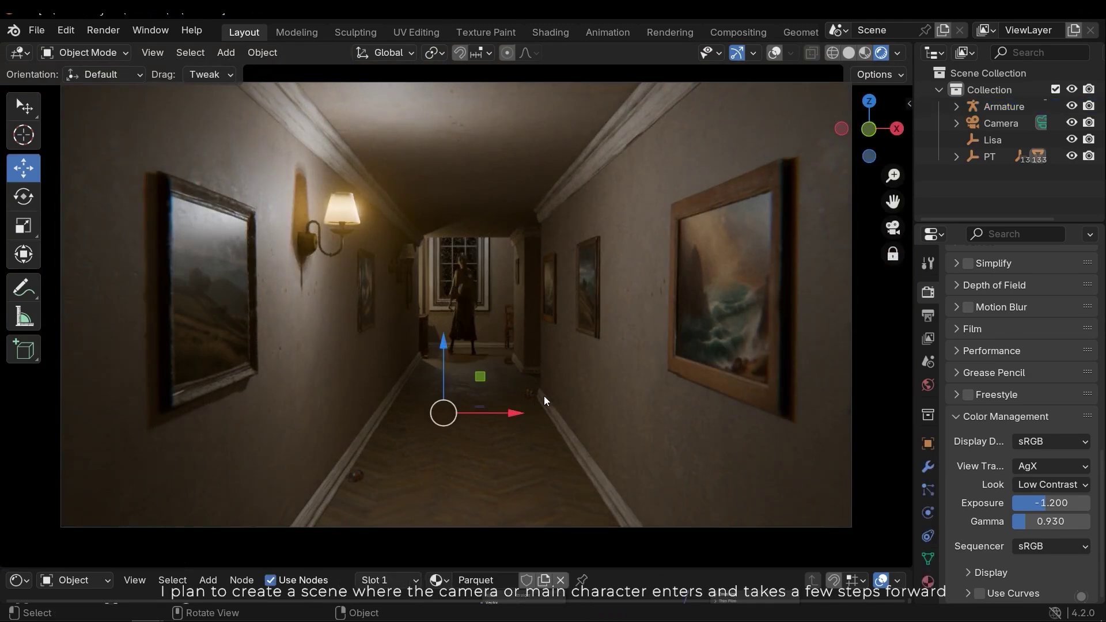
# Place the armature along Y by the window, inspect it in walk mode, and save PT.blend.
pyautogui.press('g')
pyautogui.press('y')
pyautogui.click(562, 378)
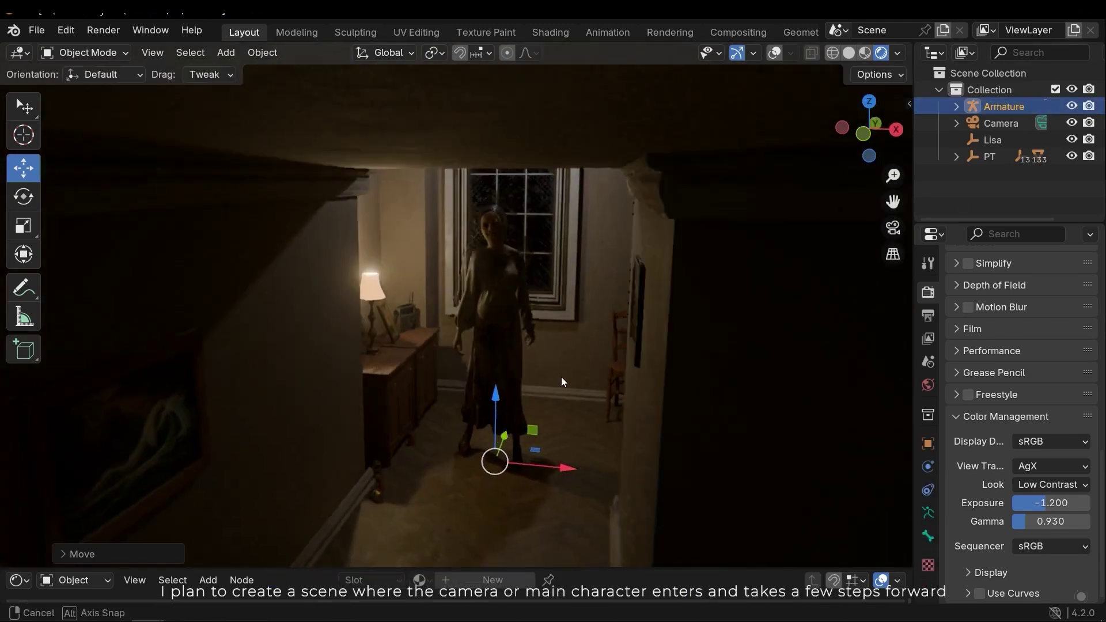
pyautogui.hotkey('shift', '`')
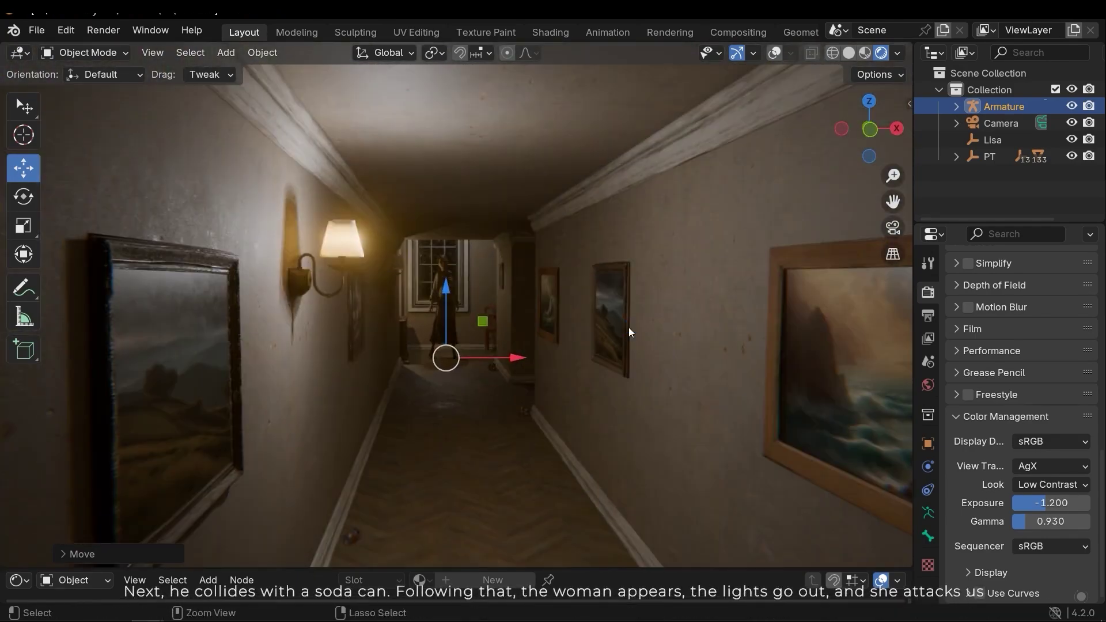
pyautogui.hotkey('ctrl', 's')
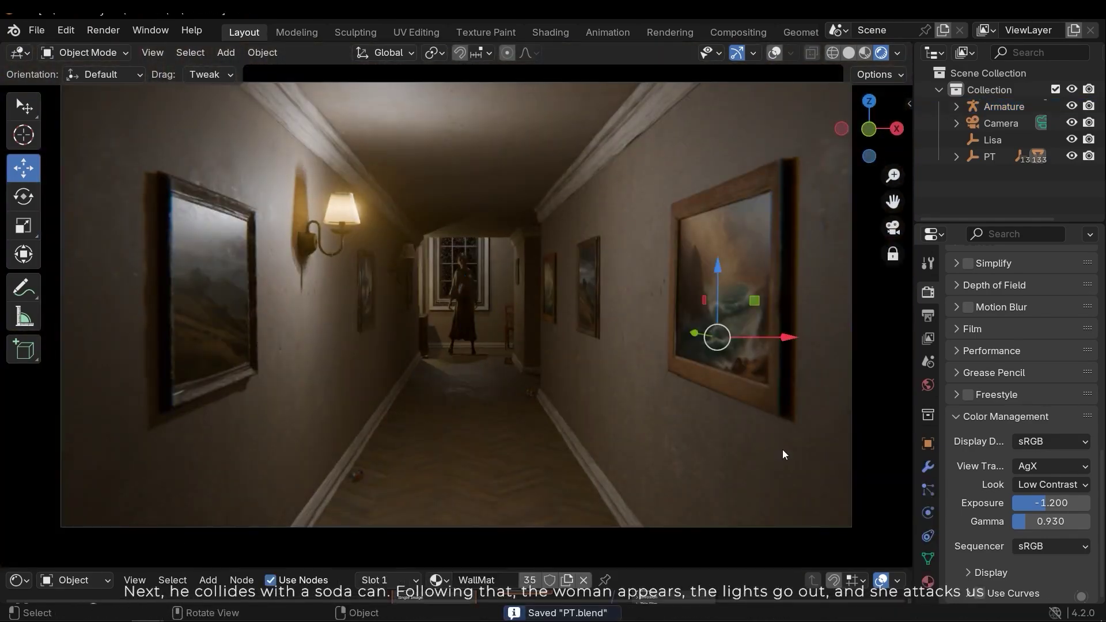
pyautogui.click(151, 30)
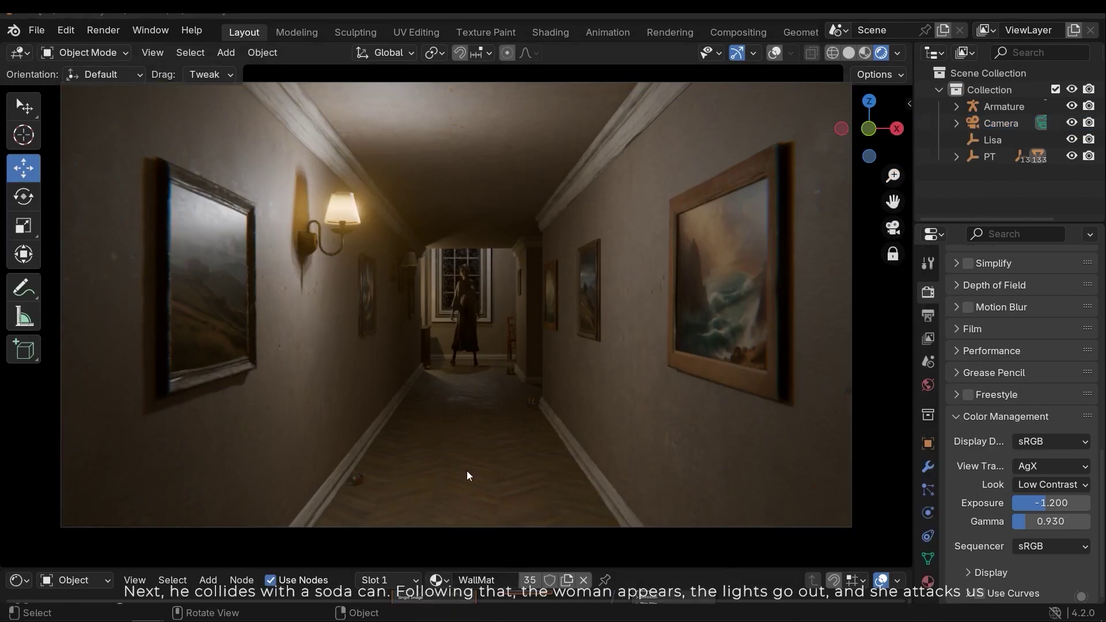
pyautogui.press('KP_0')
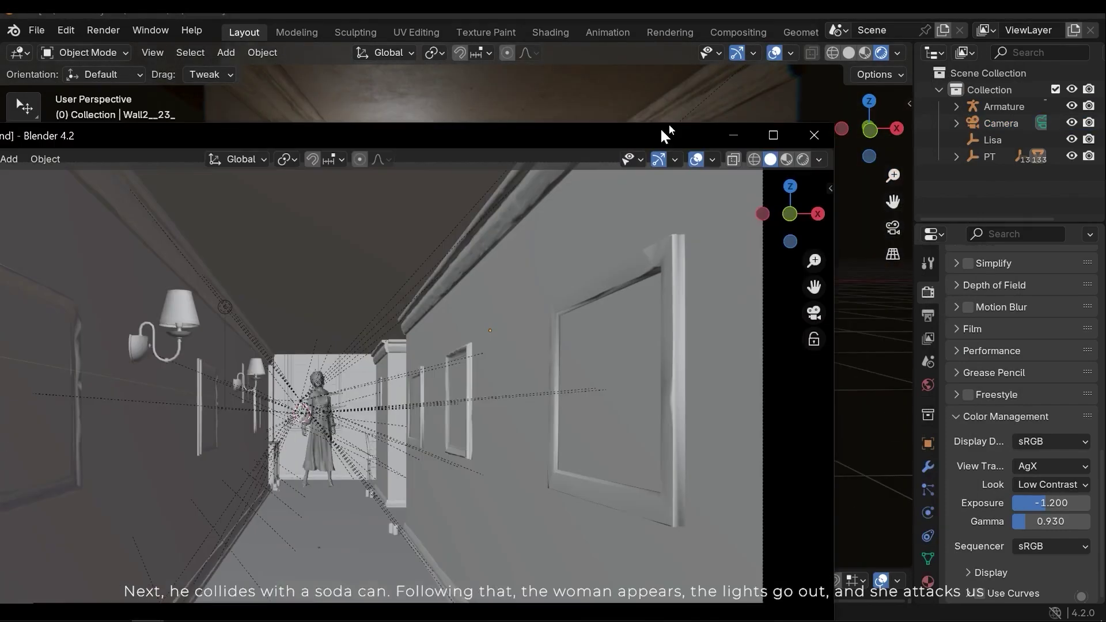
# Switch to solid shading, turn the lower area into a Timeline, and select and frame the camera.
pyautogui.press('z')
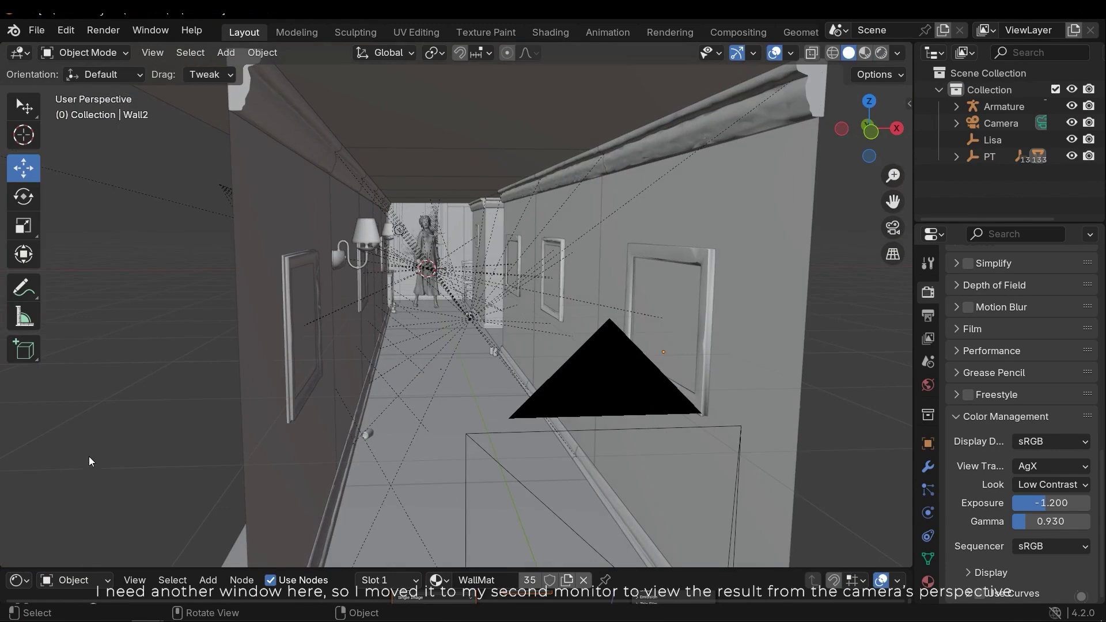
pyautogui.moveTo(462, 571); pyautogui.dragTo(463, 367)
pyautogui.click(17, 389)
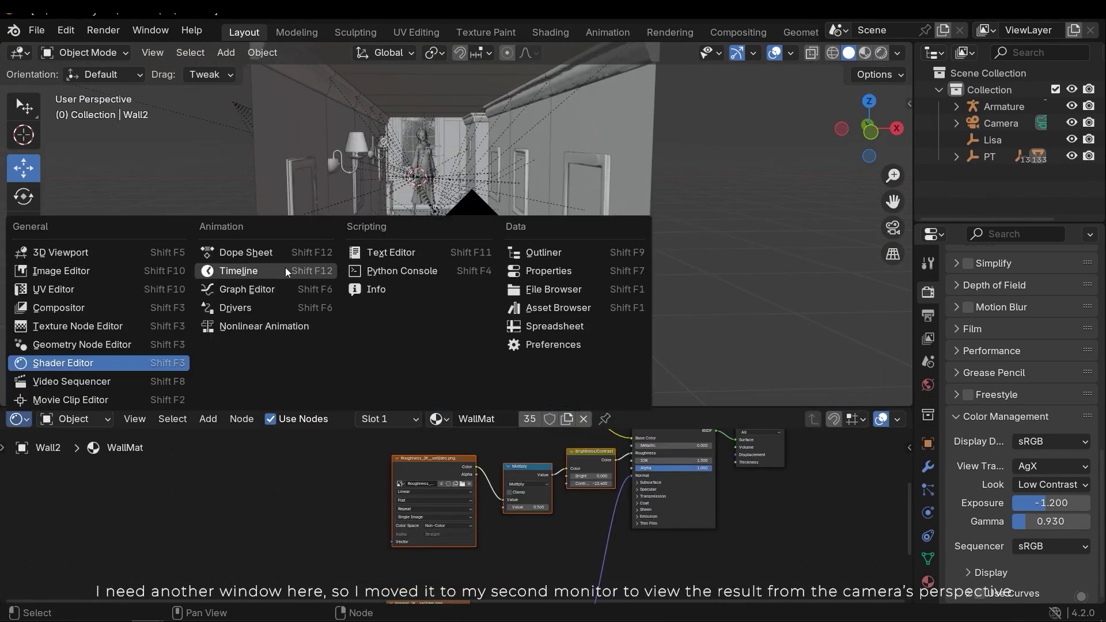
pyautogui.click(265, 271)
pyautogui.click(550, 297)
pyautogui.press('KP_Decimal')
pyautogui.moveTo(630, 275); pyautogui.dragTo(720, 338)
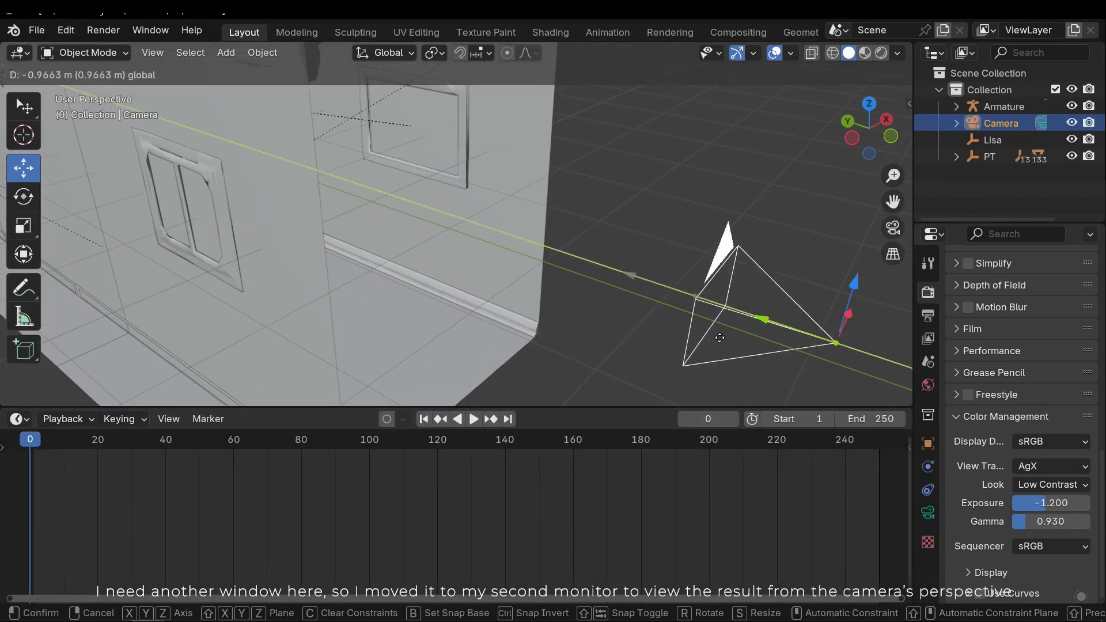
pyautogui.click(647, 347)
# Enable Auto Keying and key the camera walking forward along Y from frame 0 to 100.
pyautogui.click(387, 418)
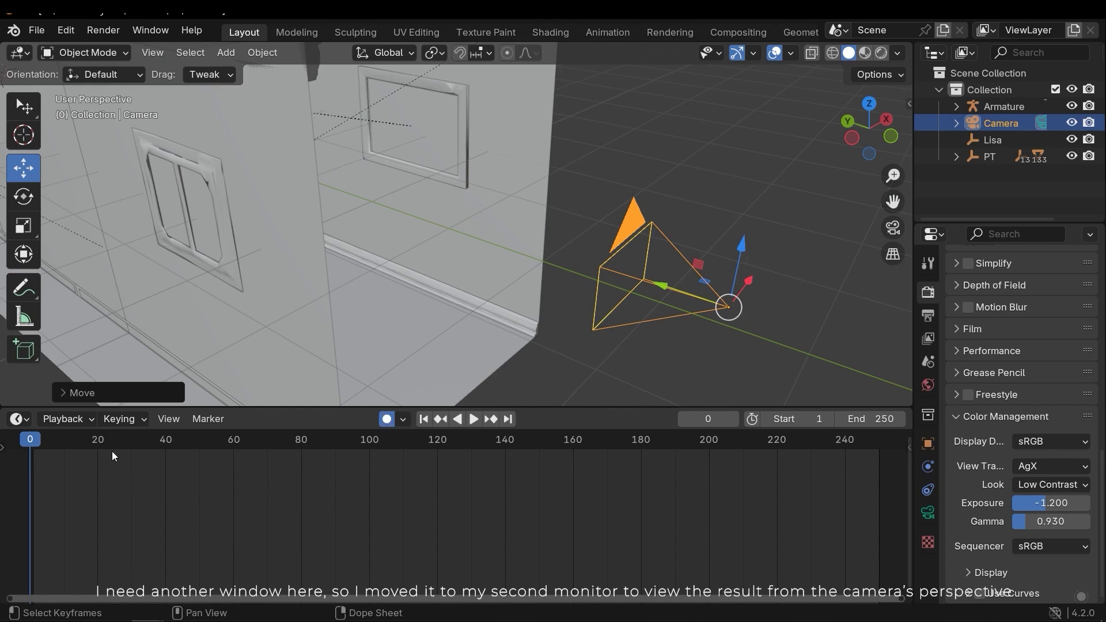
pyautogui.press('g')
pyautogui.press('y')
pyautogui.press('Return')
pyautogui.click(98, 444)
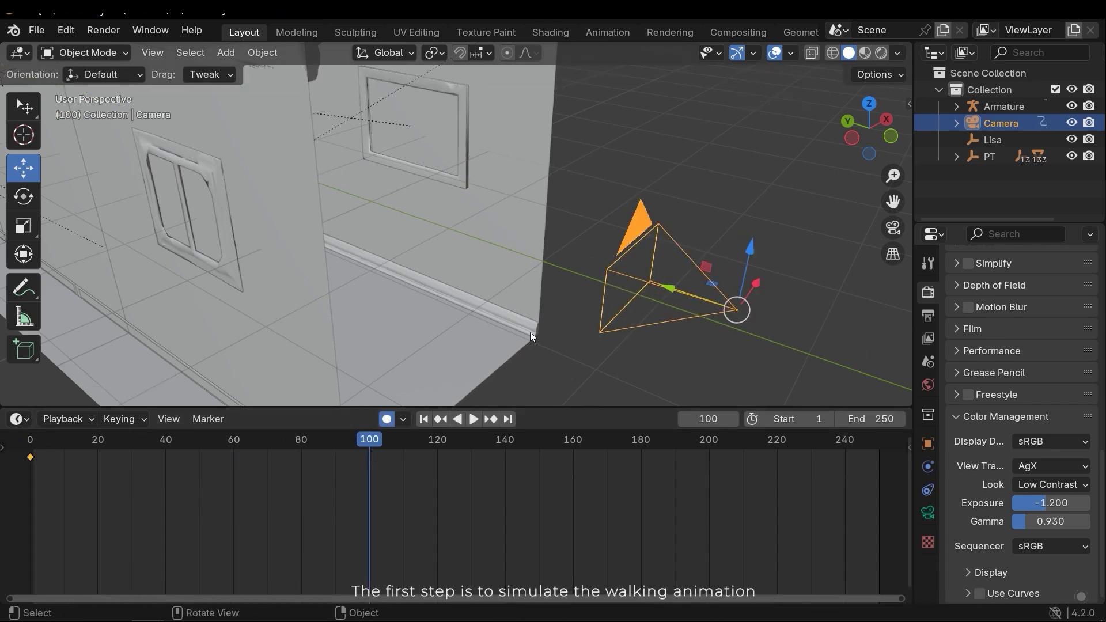
pyautogui.press('g')
pyautogui.press('y')
pyautogui.press('Return')
pyautogui.press('g')
pyautogui.press('y')
pyautogui.press('Return')
pyautogui.click(201, 469)
pyautogui.press('space')
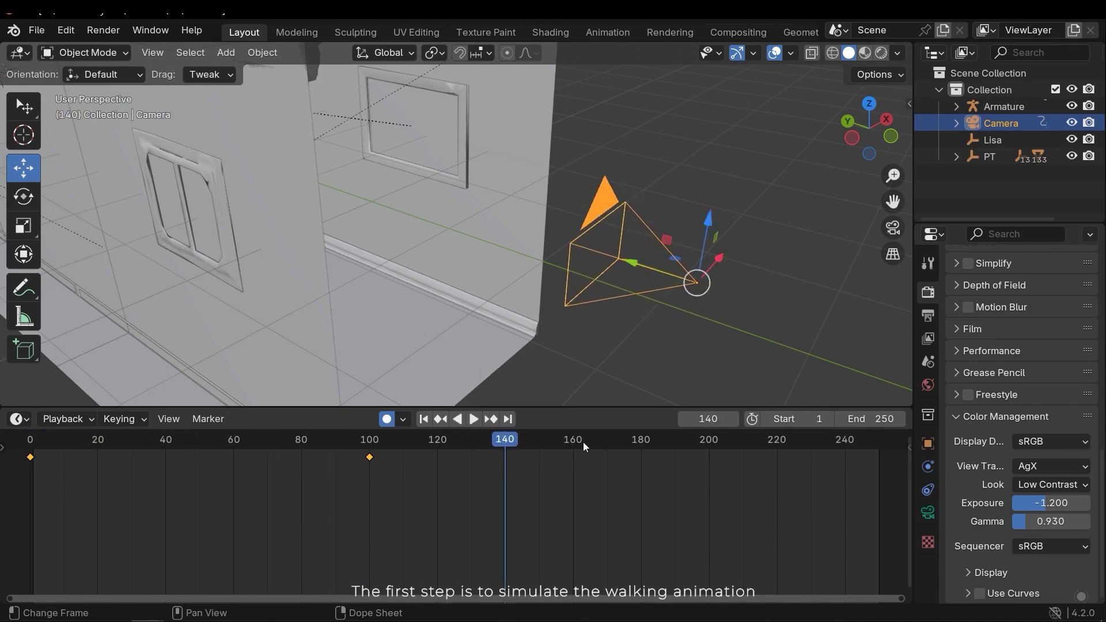
# Key a head-turning rotation on the camera, play it back, and save the project.
pyautogui.moveTo(639, 375); pyautogui.dragTo(478, 283, button='middle')
pyautogui.hotkey('shift', 'space')
pyautogui.press('r')
pyautogui.moveTo(496, 360); pyautogui.dragTo(473, 340)
pyautogui.click(9, 432)
pyautogui.press('space')
pyautogui.press('Return')
pyautogui.hotkey('shift', 'Left')
pyautogui.press('space')
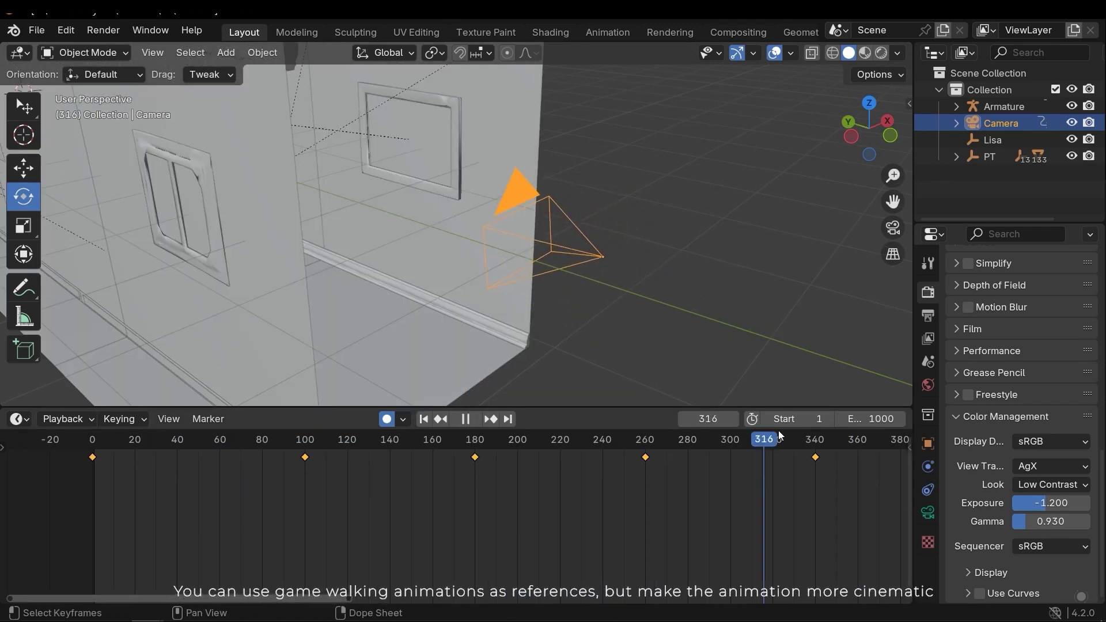
pyautogui.hotkey('ctrl', 's')
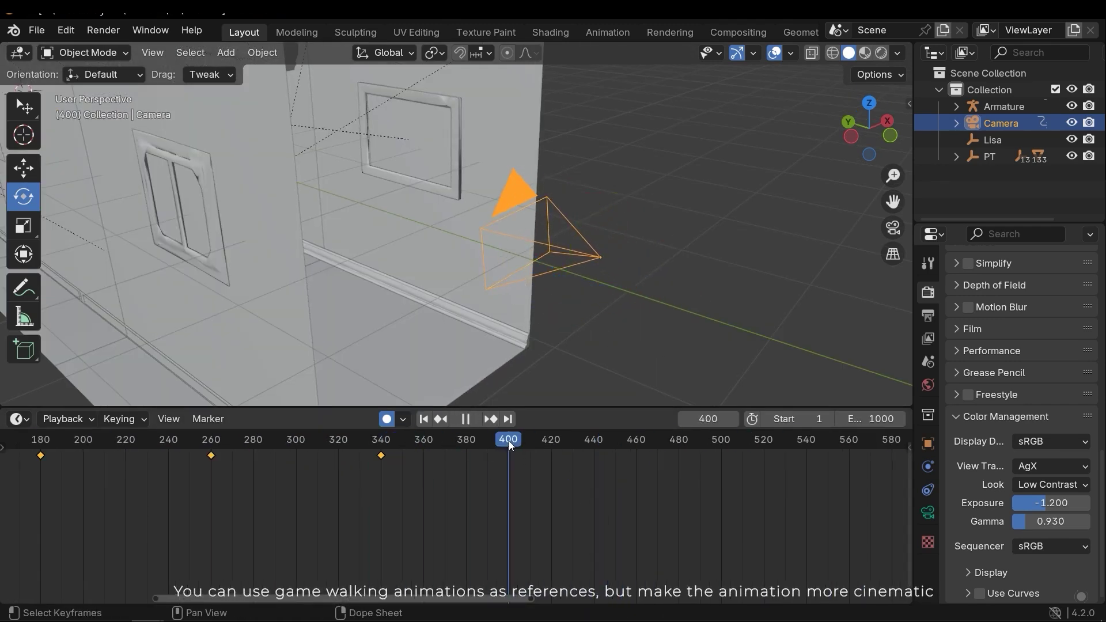
# Key further camera turns at frames 400 and 500, reviewing them in playback.
pyautogui.press('space')
pyautogui.press('r')
pyautogui.press('z')
pyautogui.click(633, 282)
pyautogui.click(409, 448)
pyautogui.press('space')
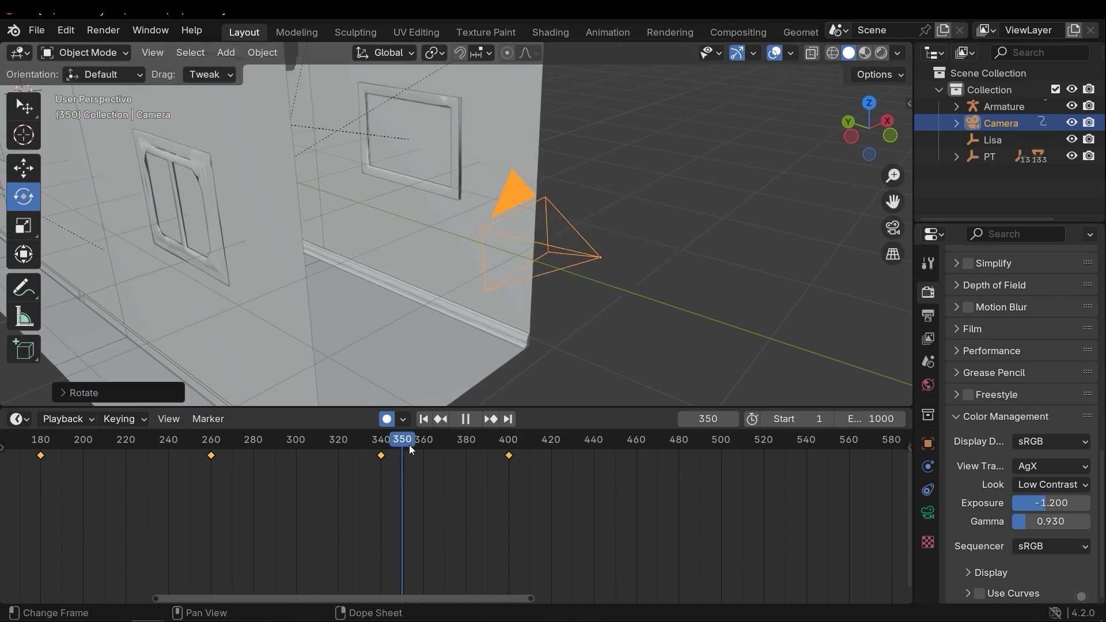
pyautogui.press('space')
pyautogui.press('space')
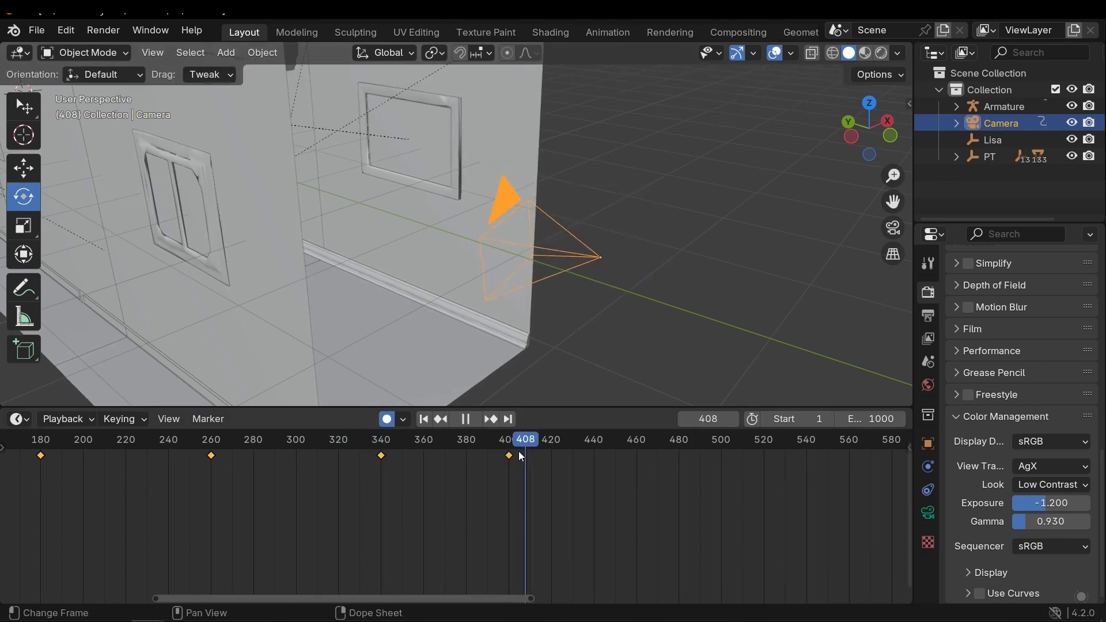
pyautogui.moveTo(584, 222); pyautogui.dragTo(585, 226)
pyautogui.moveTo(439, 452); pyautogui.dragTo(593, 453)
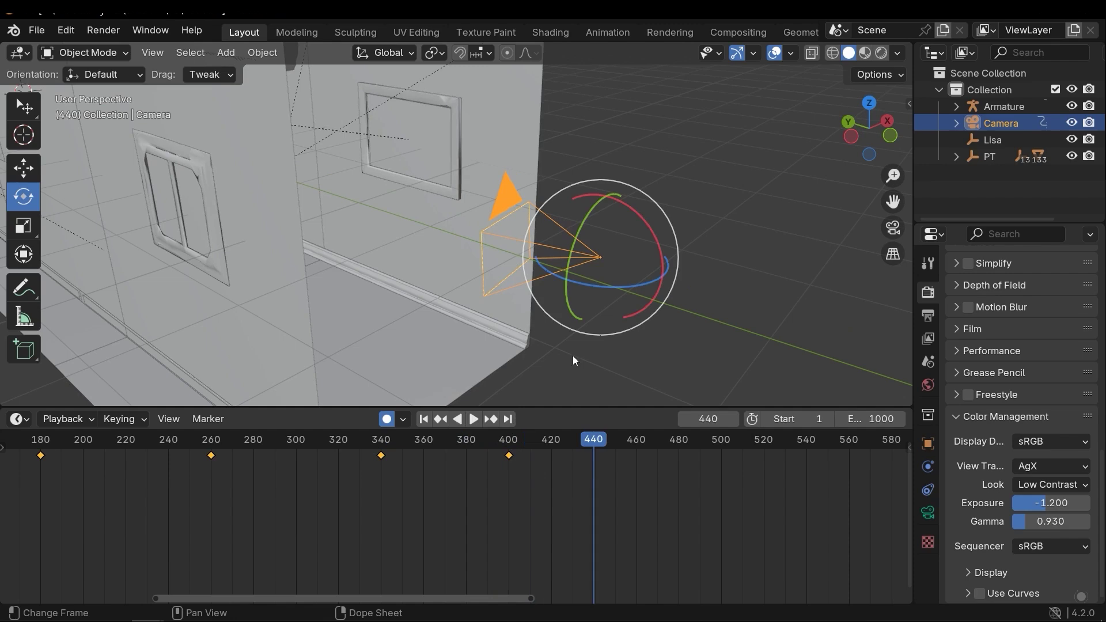
pyautogui.moveTo(621, 278); pyautogui.dragTo(590, 276)
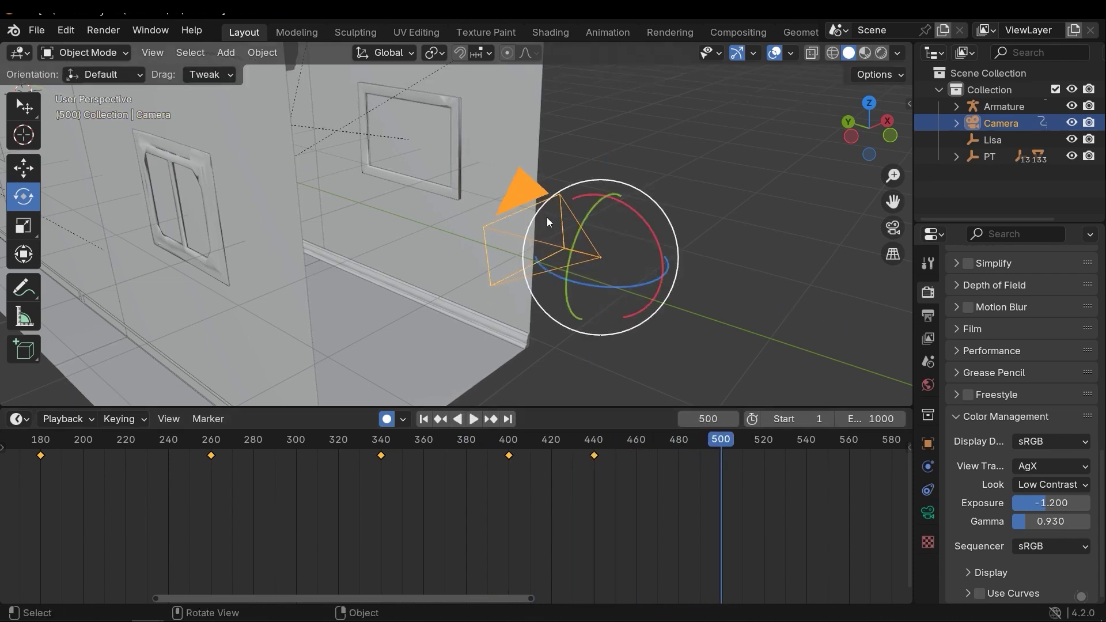
pyautogui.moveTo(547, 219); pyautogui.dragTo(542, 226)
pyautogui.press('space')
pyautogui.moveTo(597, 441)
pyautogui.mouseDown()
pyautogui.moveTo(631, 456)
pyautogui.moveTo(593, 441)
pyautogui.mouseUp()
# At frame 560, move the camera along Y and adjust its height, then play the animation.
pyautogui.hotkey('shift', 'space')
pyautogui.press('g')
pyautogui.moveTo(599, 351); pyautogui.dragTo(602, 327, button='middle')
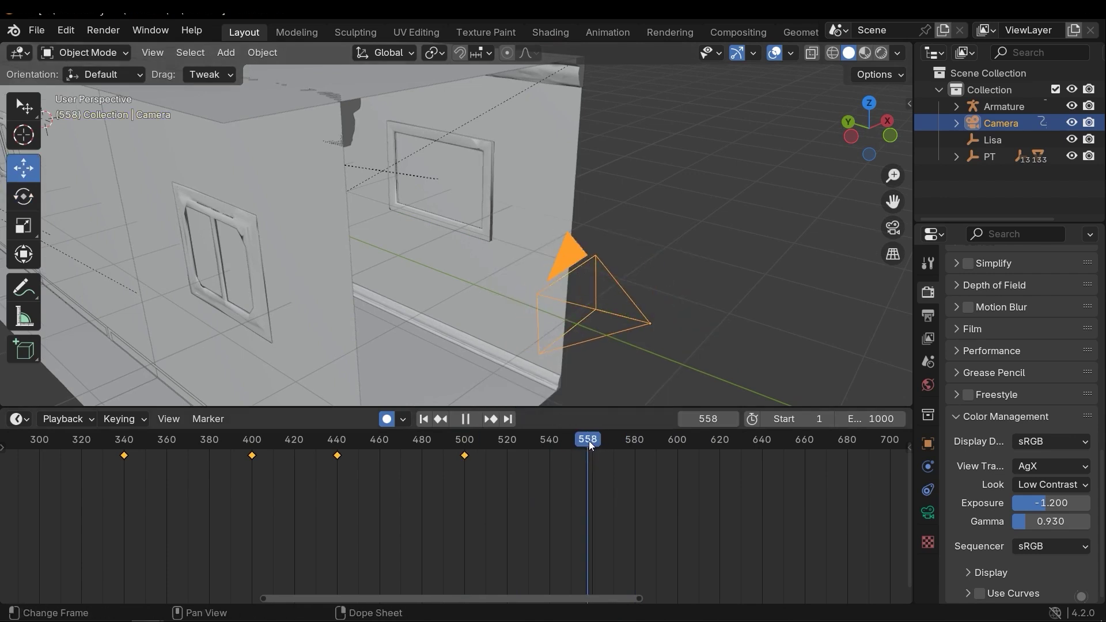
pyautogui.press('space')
pyautogui.moveTo(584, 301); pyautogui.dragTo(571, 297)
pyautogui.scroll(1, 600, 458)
pyautogui.moveTo(625, 234); pyautogui.dragTo(592, 235)
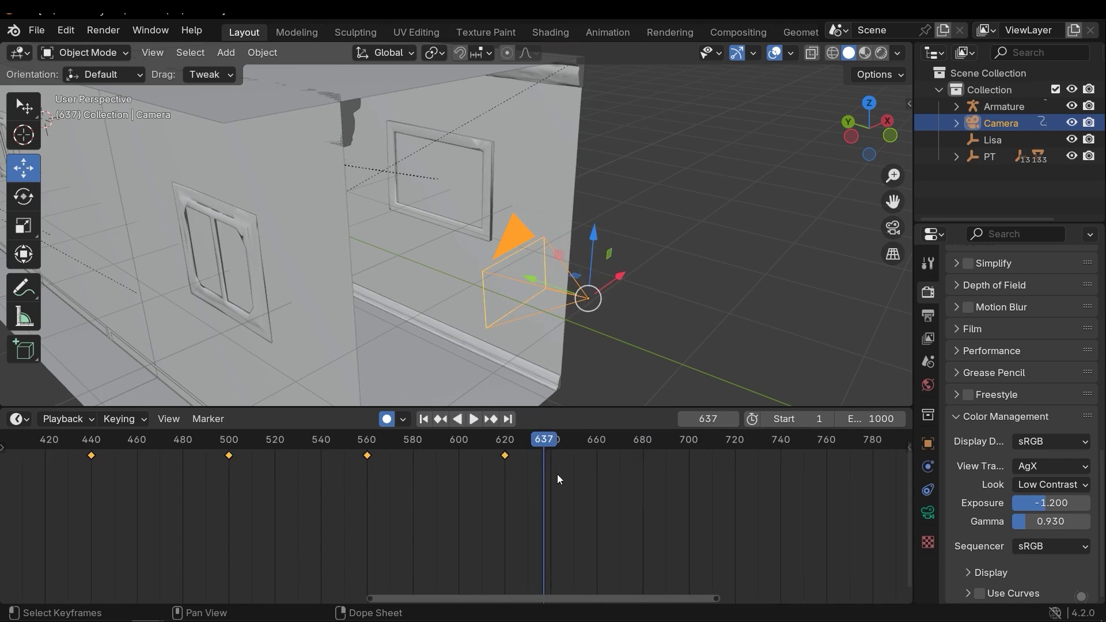
pyautogui.press('space')
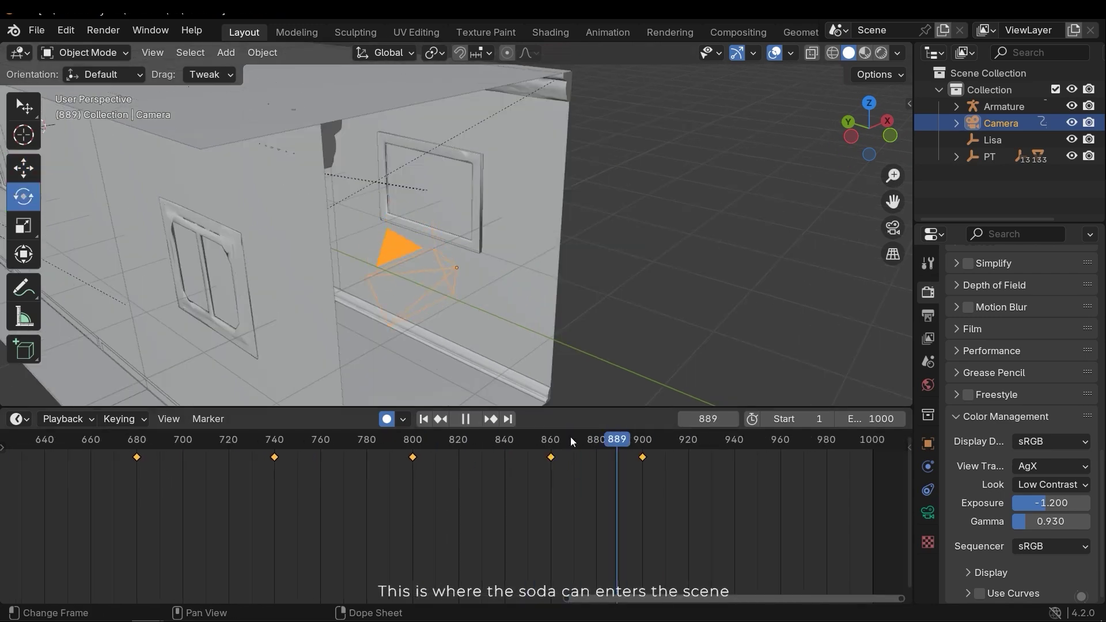
# Select the soda can, duplicate it, and rotate the copy.
pyautogui.press('KP_0')
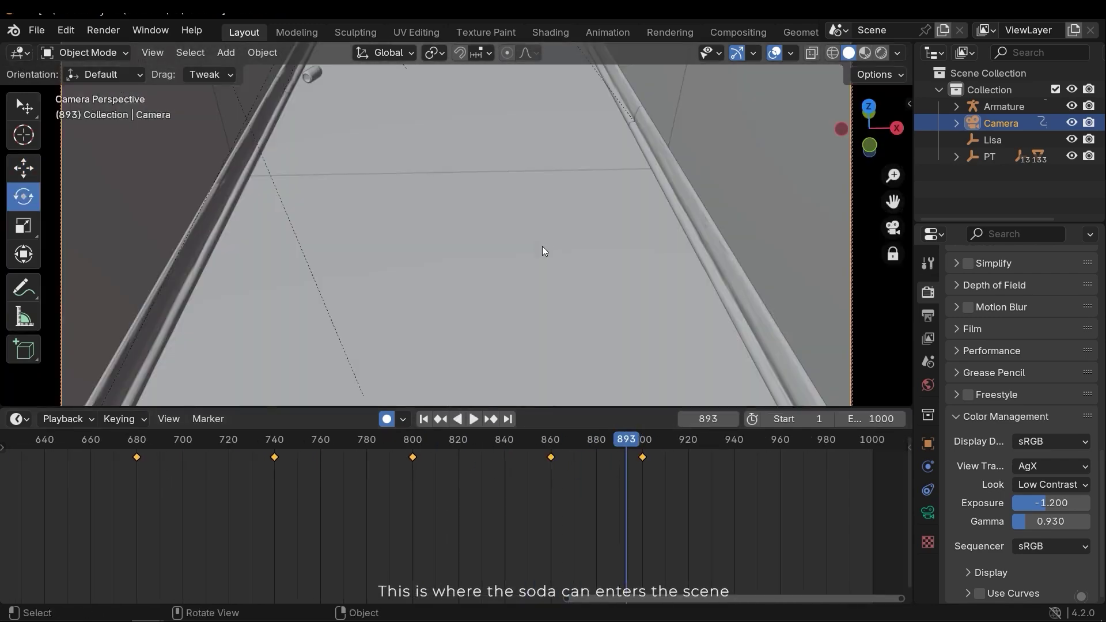
pyautogui.moveTo(604, 333); pyautogui.dragTo(382, 203, button='middle')
pyautogui.click(382, 203)
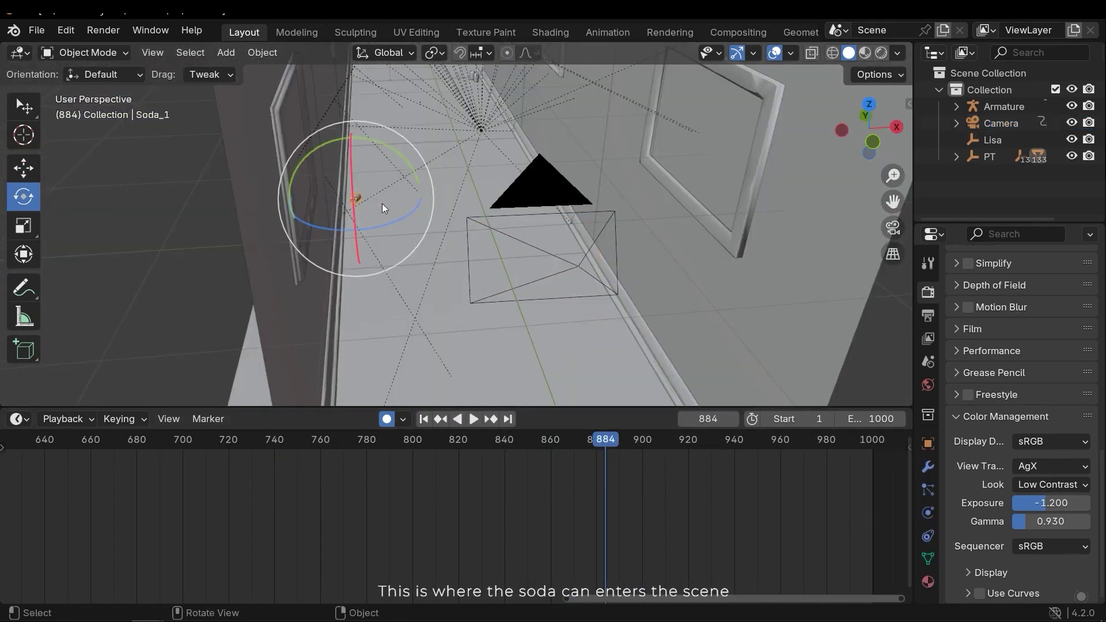
pyautogui.press('KP_Decimal')
pyautogui.hotkey('shift', 'd')
pyautogui.press('r')
pyautogui.click(262, 236)
# Move the can onto the hallway floor and rotate it, keyed at frame 884, then play.
pyautogui.hotkey('shift', 'space')
pyautogui.press('g')
pyautogui.press('g')
pyautogui.click(481, 344)
pyautogui.moveTo(480, 344); pyautogui.dragTo(465, 239, button='middle')
pyautogui.press('g')
pyautogui.click(473, 248)
pyautogui.press('r')
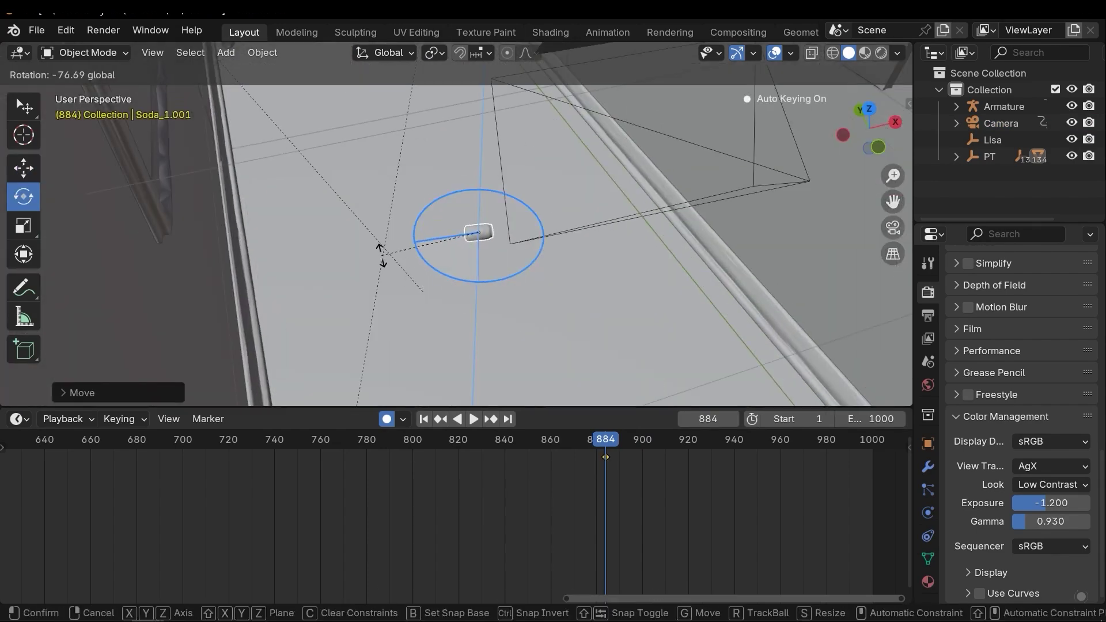
pyautogui.click(381, 254)
pyautogui.press('space')
pyautogui.click(709, 443)
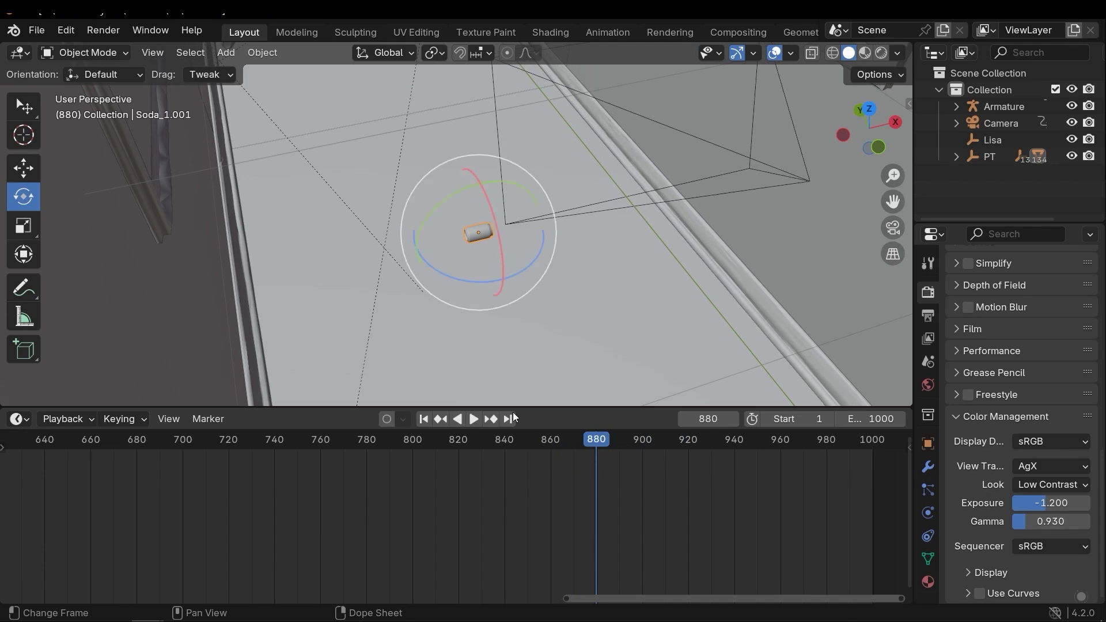
# Move the can into the camera view and key its position at frame 910.
pyautogui.keyDown('ctrl'); pyautogui.hscroll(4, 434, 441); pyautogui.keyUp('ctrl')
pyautogui.hotkey('shift', 'space')
pyautogui.click(438, 222)
pyautogui.moveTo(422, 444); pyautogui.dragTo(511, 468)
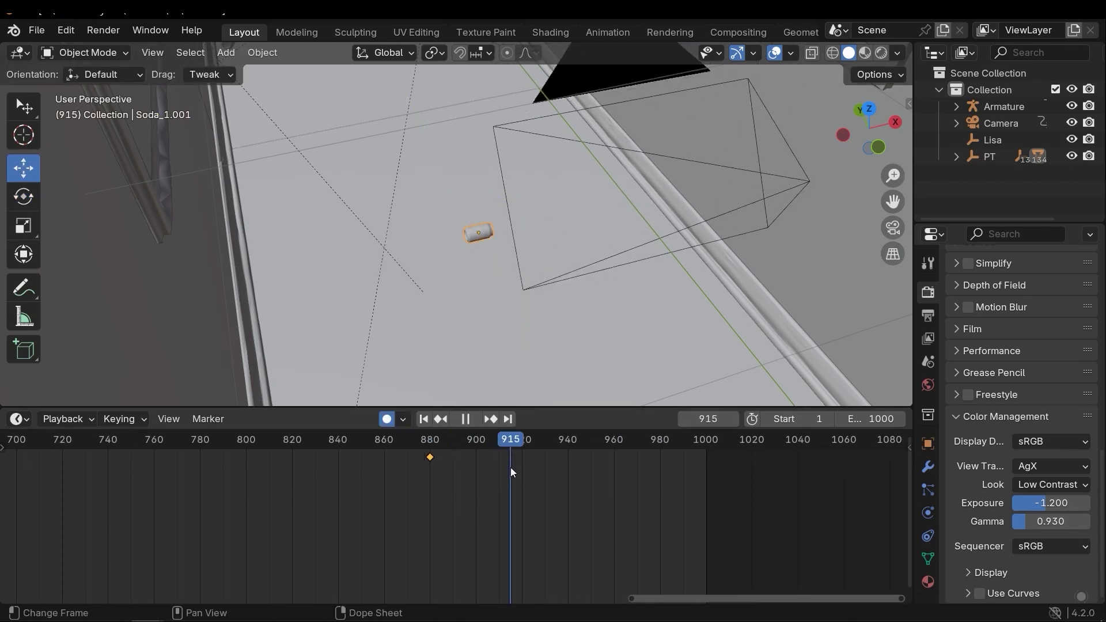
pyautogui.press('g')
pyautogui.click(511, 464)
pyautogui.click(499, 444)
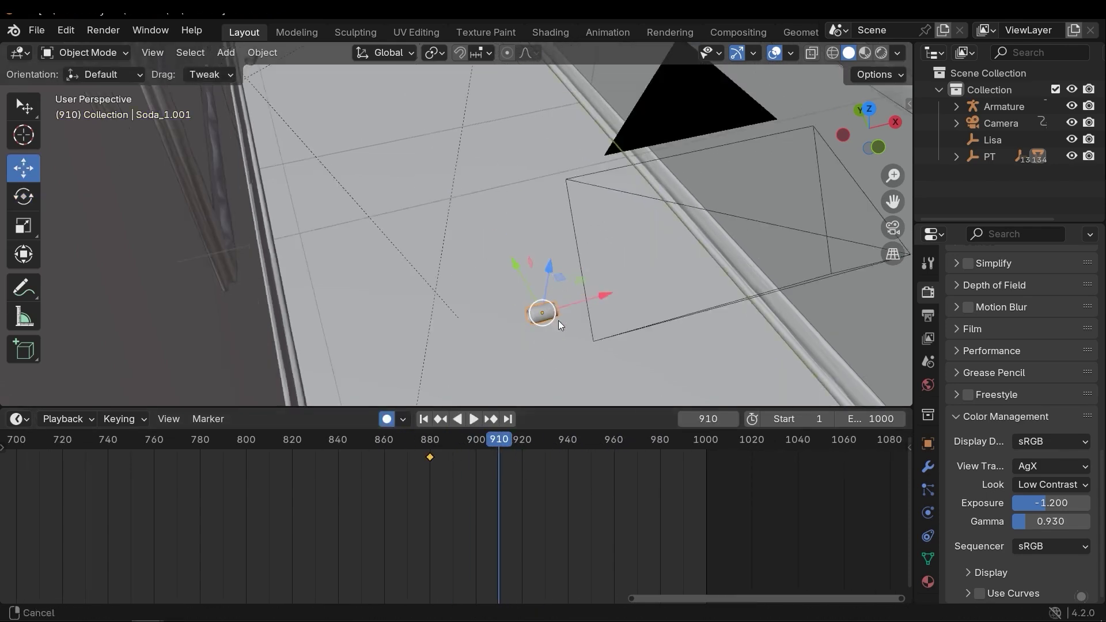
pyautogui.press('g')
pyautogui.click(474, 229)
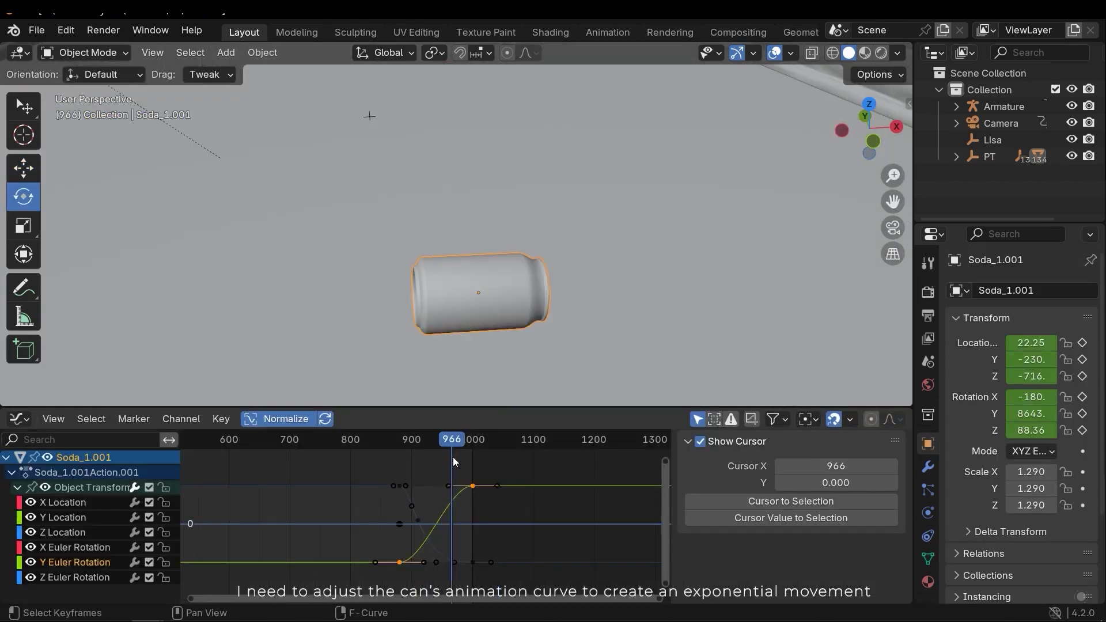
# Set the can's keyframe interpolation to Exponential and scrub to check the eased roll.
pyautogui.rightClick(453, 458)
pyautogui.moveTo(455, 455)
pyautogui.moveTo(463, 474)
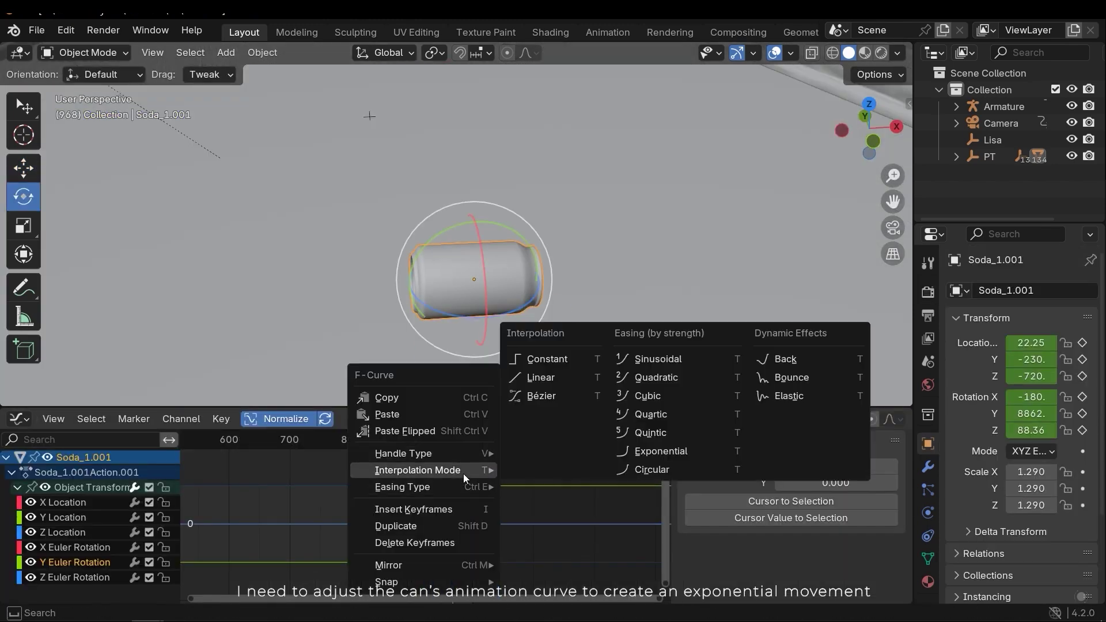
pyautogui.click(668, 467)
pyautogui.moveTo(413, 444); pyautogui.dragTo(467, 444)
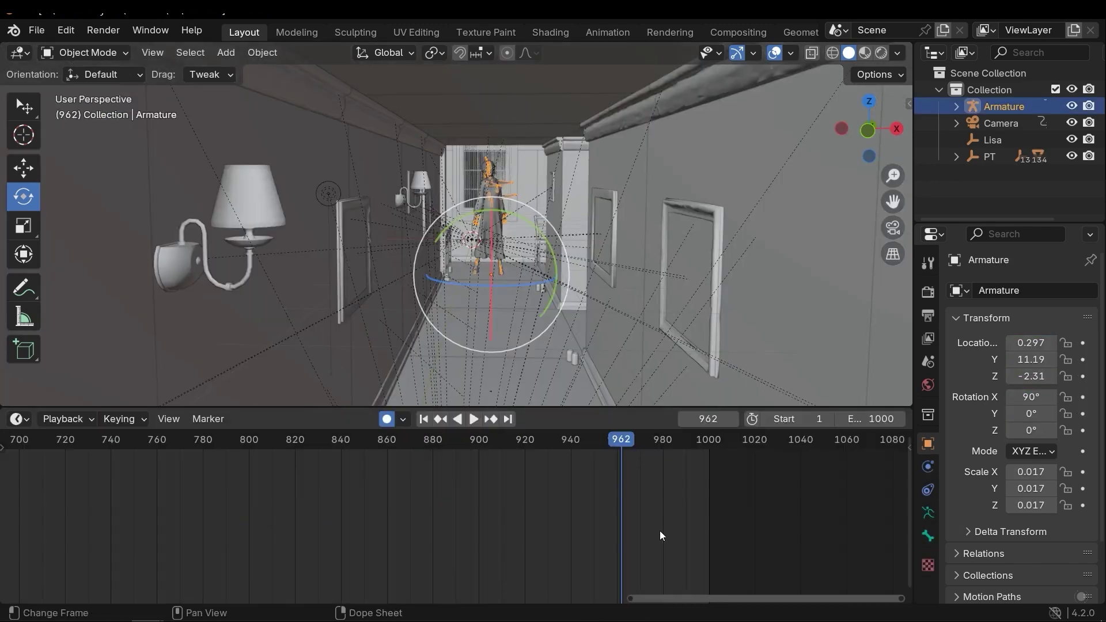
# Enable Show In Viewports for the woman's armature, then scrub to about frame 980 to check.
pyautogui.scroll(-8, 1023, 544)
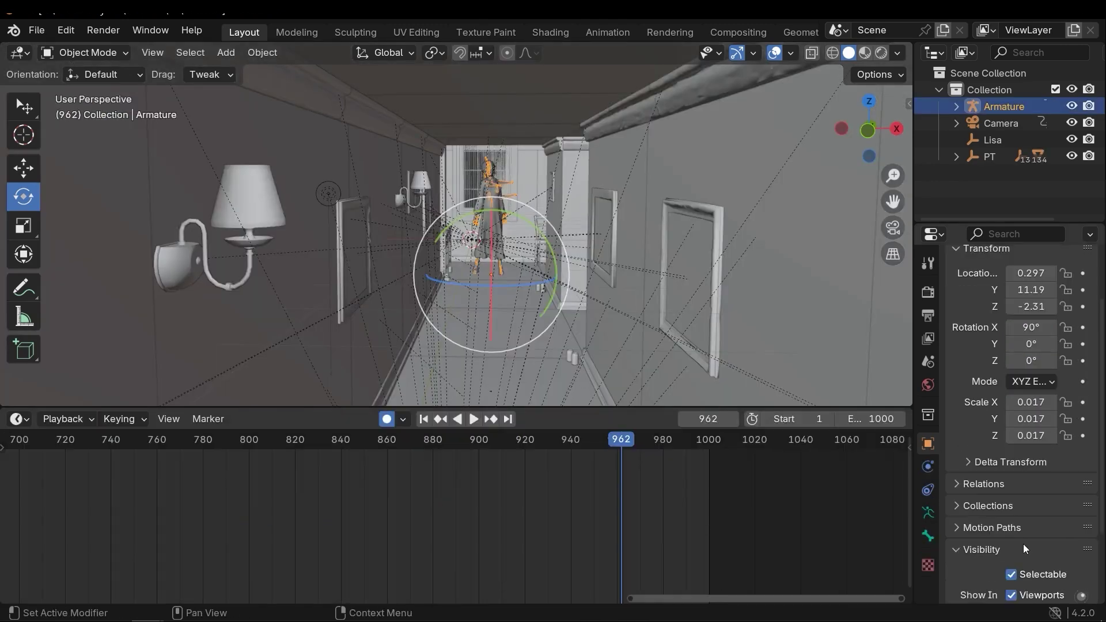
pyautogui.click(1011, 496)
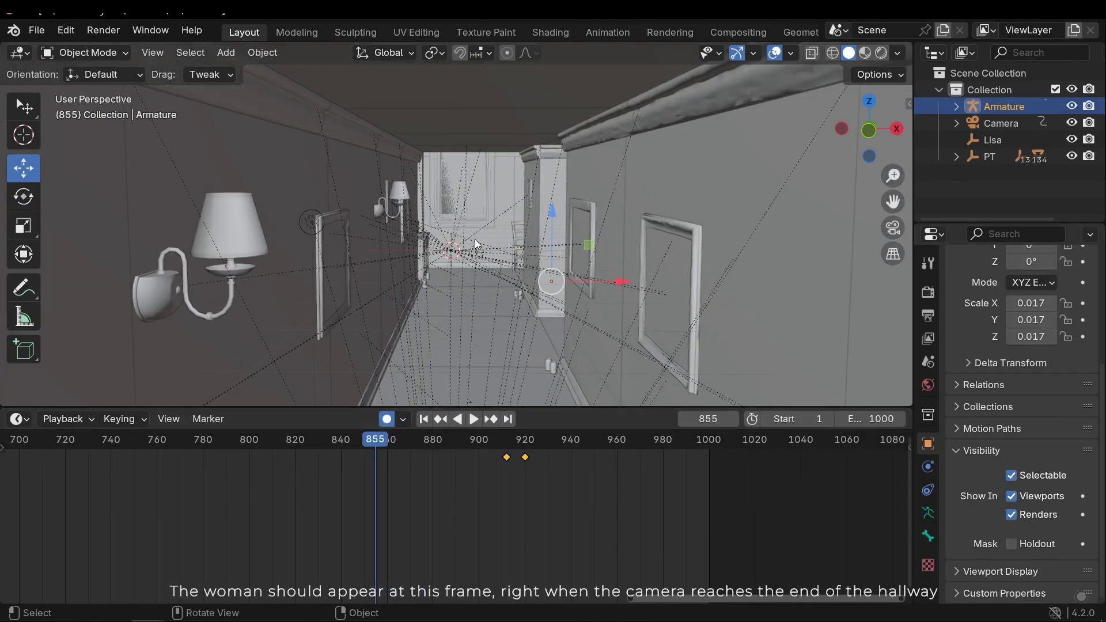
pyautogui.press('space')
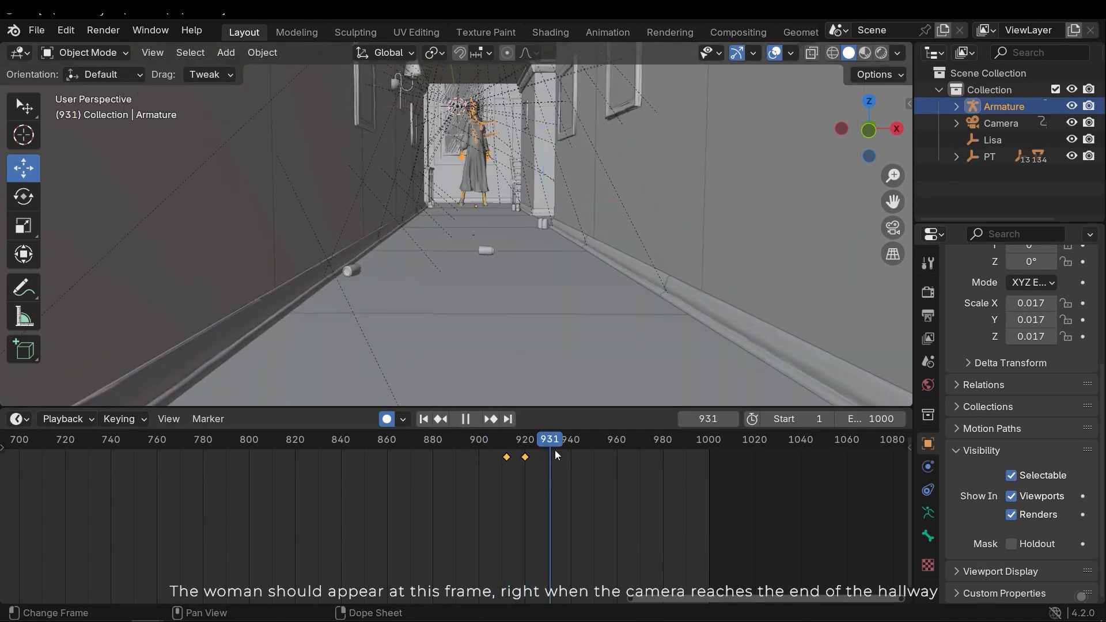
pyautogui.moveTo(557, 455); pyautogui.dragTo(727, 458)
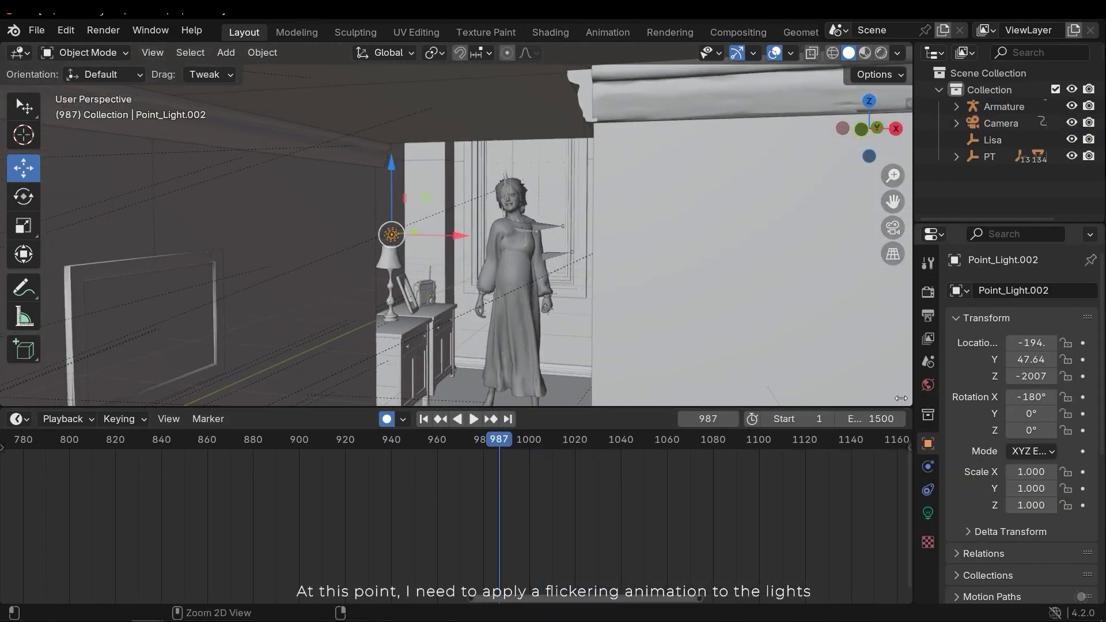
# Open the point light's Light data settings and begin editing its Power value.
pyautogui.scroll(-5, 1026, 485)
pyautogui.click(927, 513)
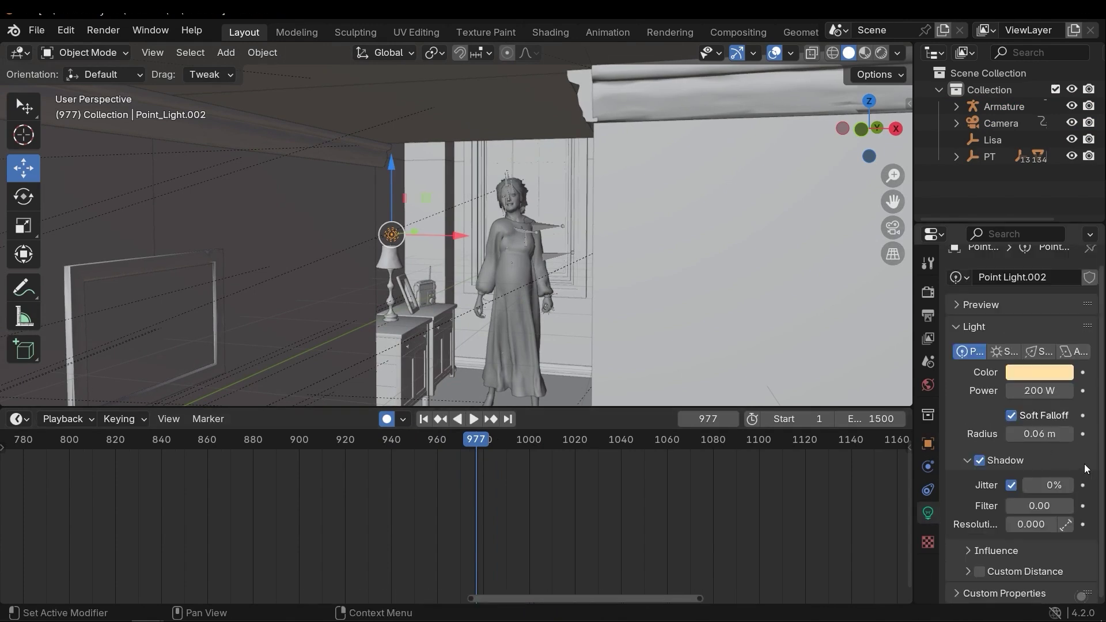
pyautogui.doubleClick(1032, 404)
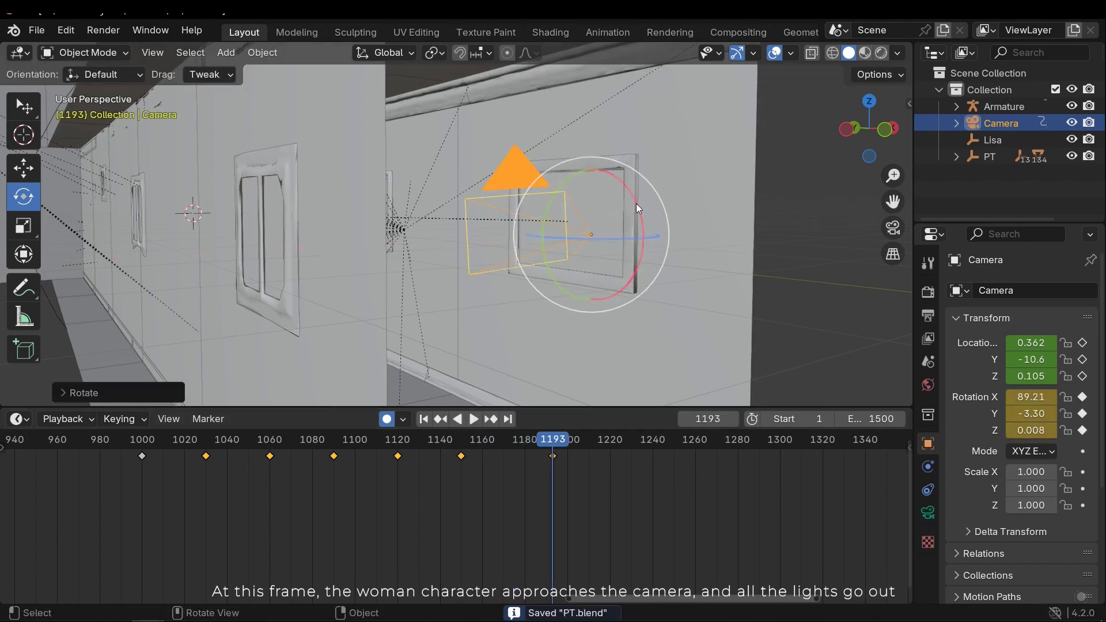
# Review playback, then key a free trackball tilt of the camera at frame 1242.
pyautogui.hotkey('shift', 'ctrl', 'space')
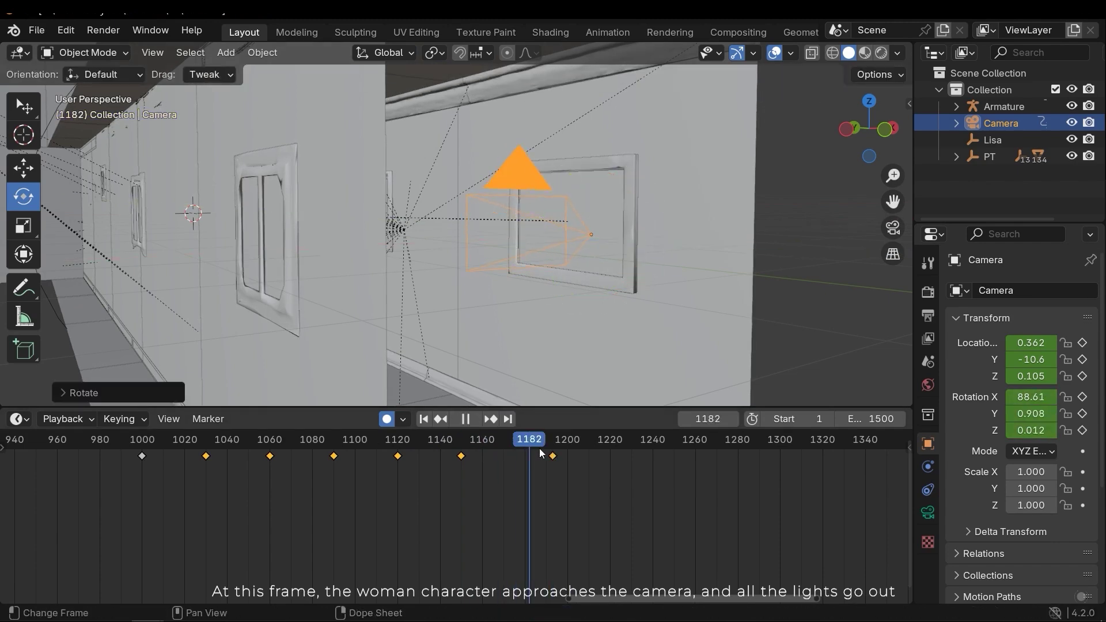
pyautogui.press('r')
pyautogui.press('r')
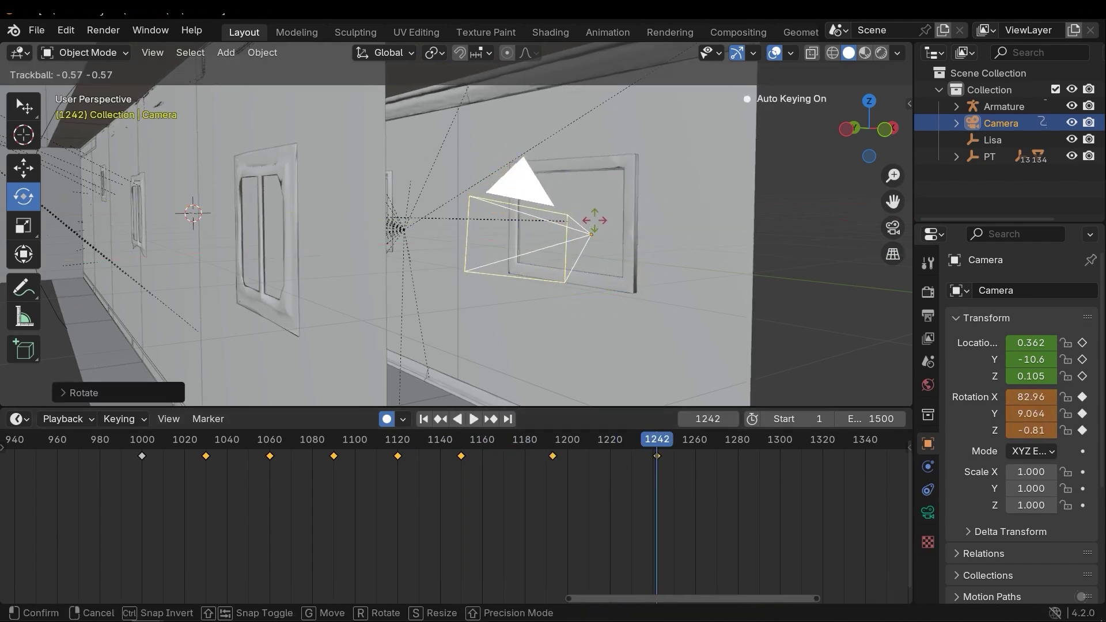
pyautogui.press('Return')
pyautogui.press('space')
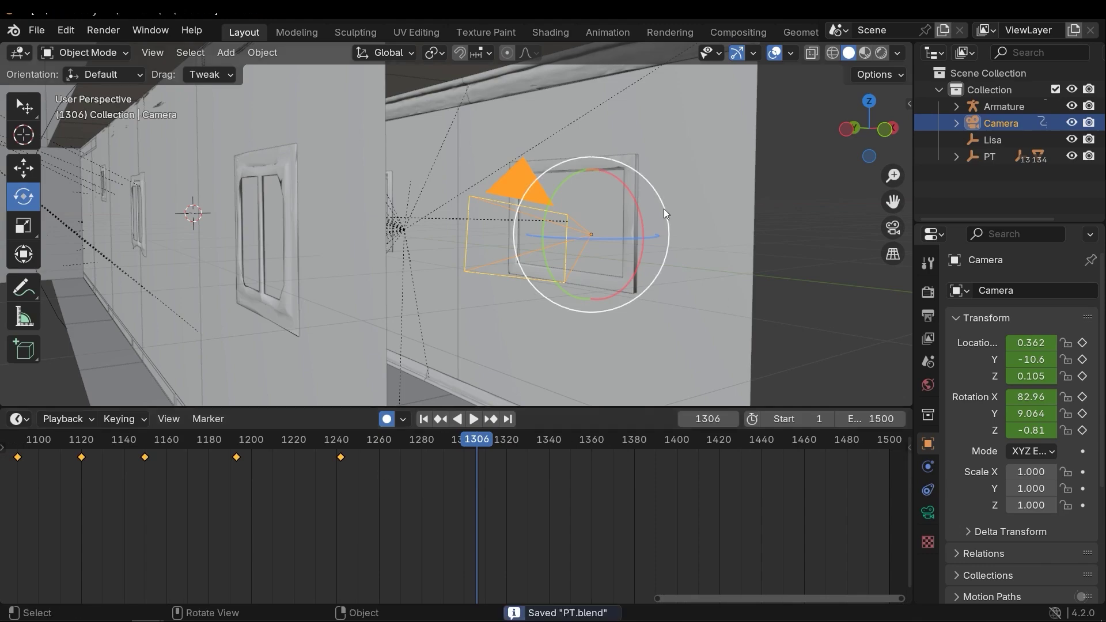
pyautogui.press('KP_0')
# Fly the camera close to the woman's face at frame 1287, key it, and bring up Depth of Field.
pyautogui.moveTo(173, 462); pyautogui.dragTo(447, 443)
pyautogui.moveTo(541, 311); pyautogui.dragTo(547, 315, button='middle')
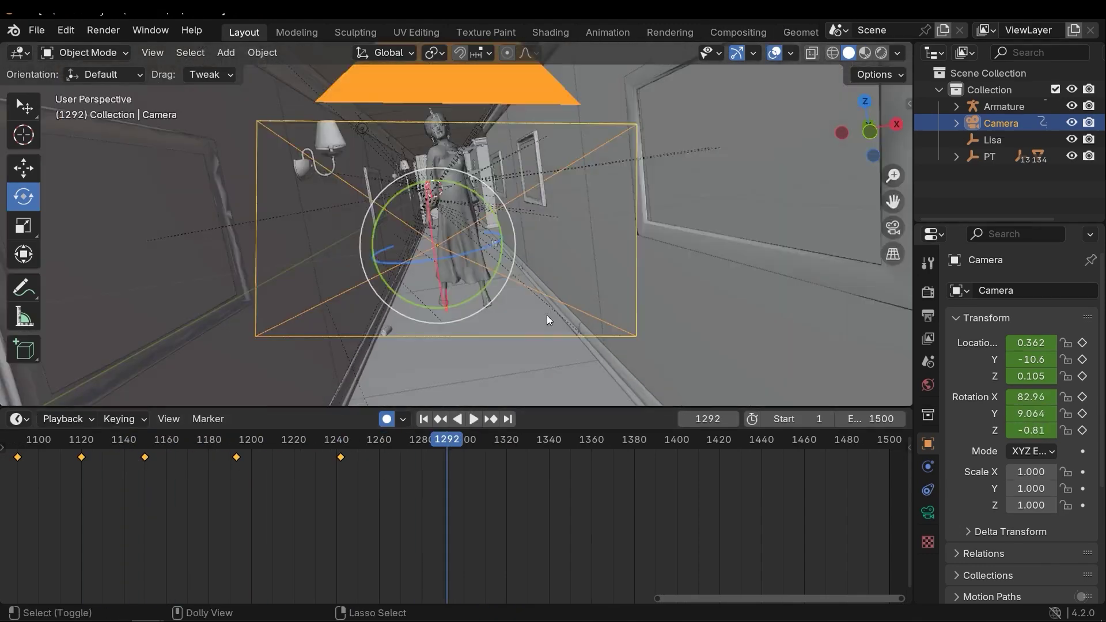
pyautogui.press('KP_0')
pyautogui.press('Left')
pyautogui.press('Left')
pyautogui.press('Left')
pyautogui.press('Left')
pyautogui.press('Left')
pyautogui.hotkey('shift', '`')
pyautogui.press('w')
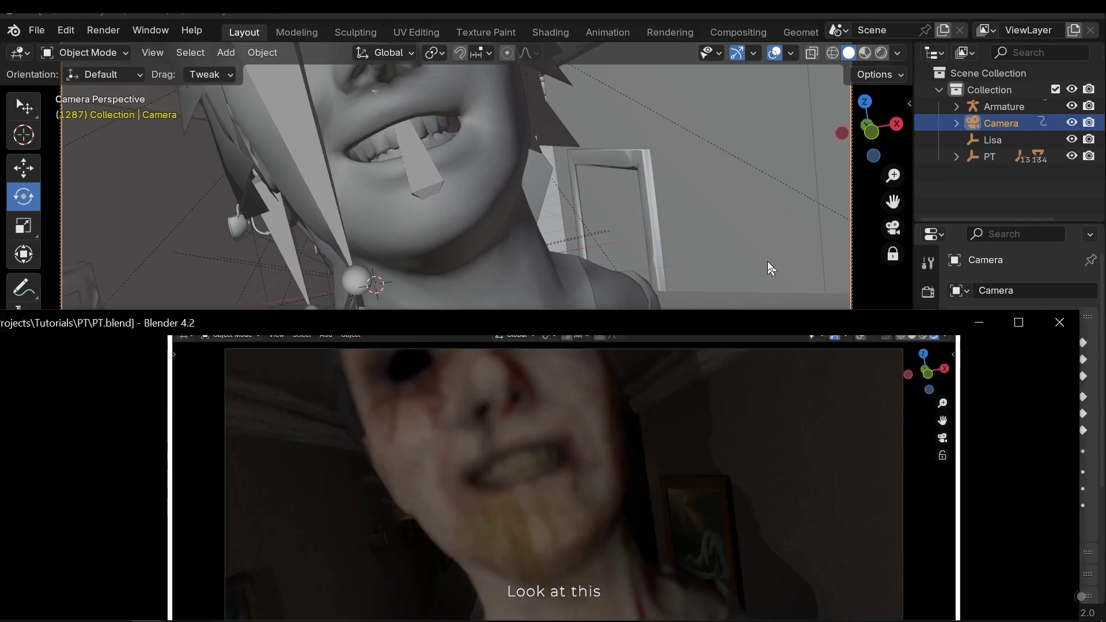
pyautogui.click(767, 261)
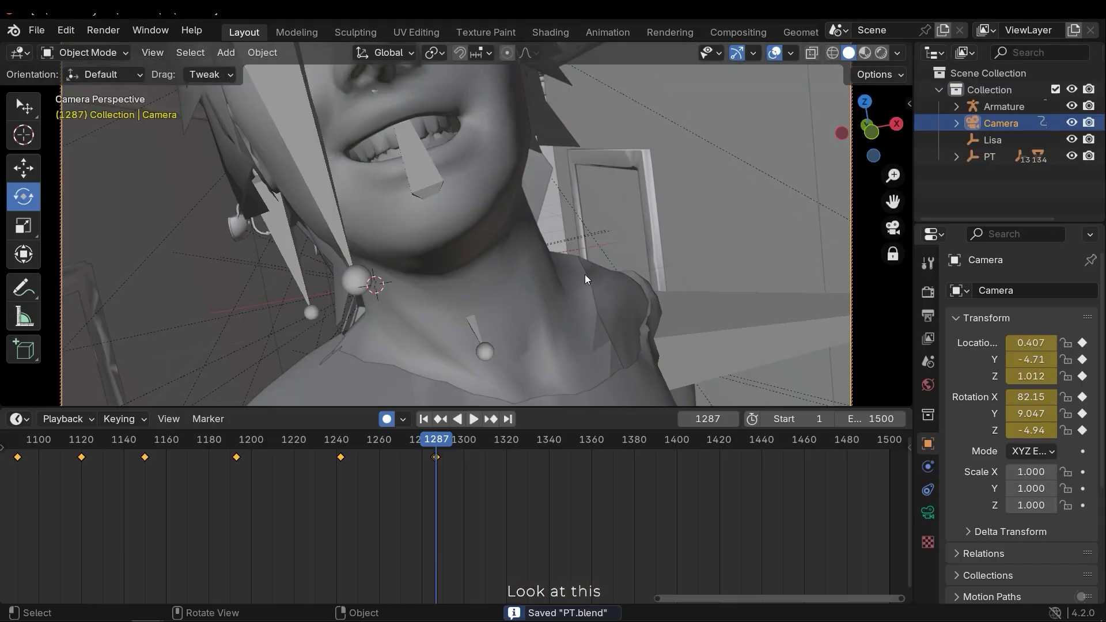
pyautogui.hotkey('ctrl', 'z')
pyautogui.click(928, 513)
# Check focus near frame 1290, tilt the fallen camera toward the floor by frame 1500, and review.
pyautogui.scroll(-10, 1037, 426)
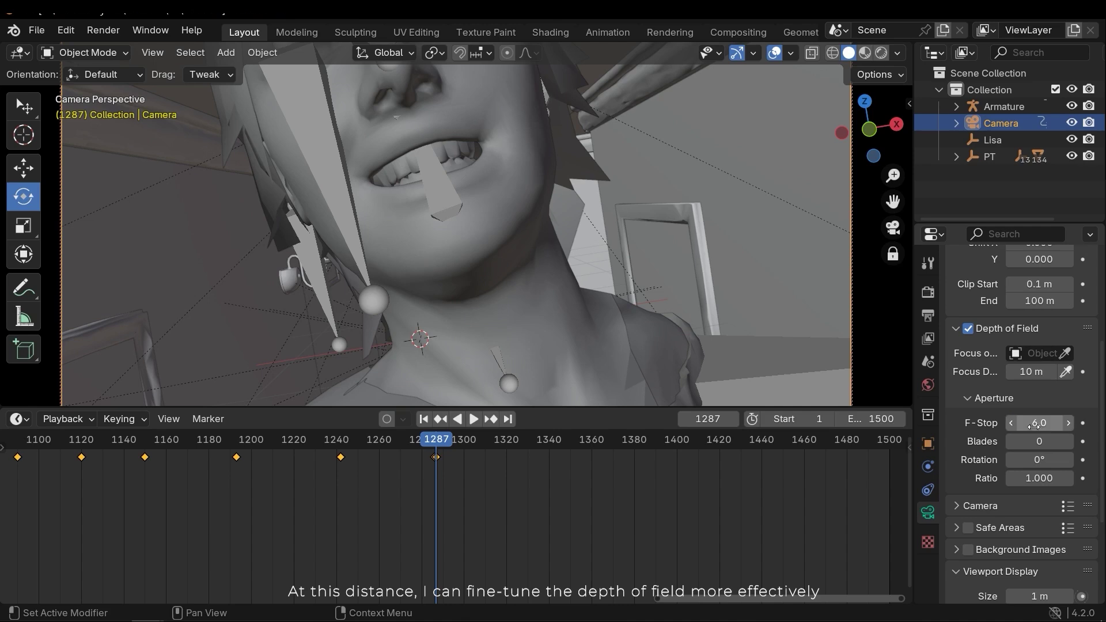
pyautogui.moveTo(450, 452); pyautogui.dragTo(549, 418)
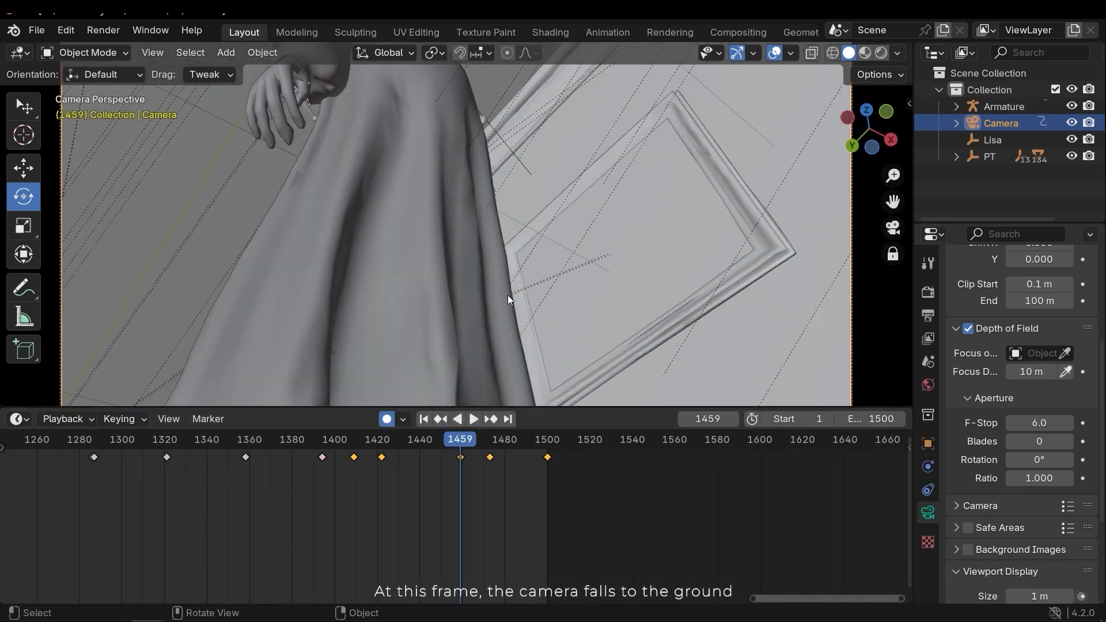
pyautogui.moveTo(507, 295); pyautogui.dragTo(490, 227, button='middle')
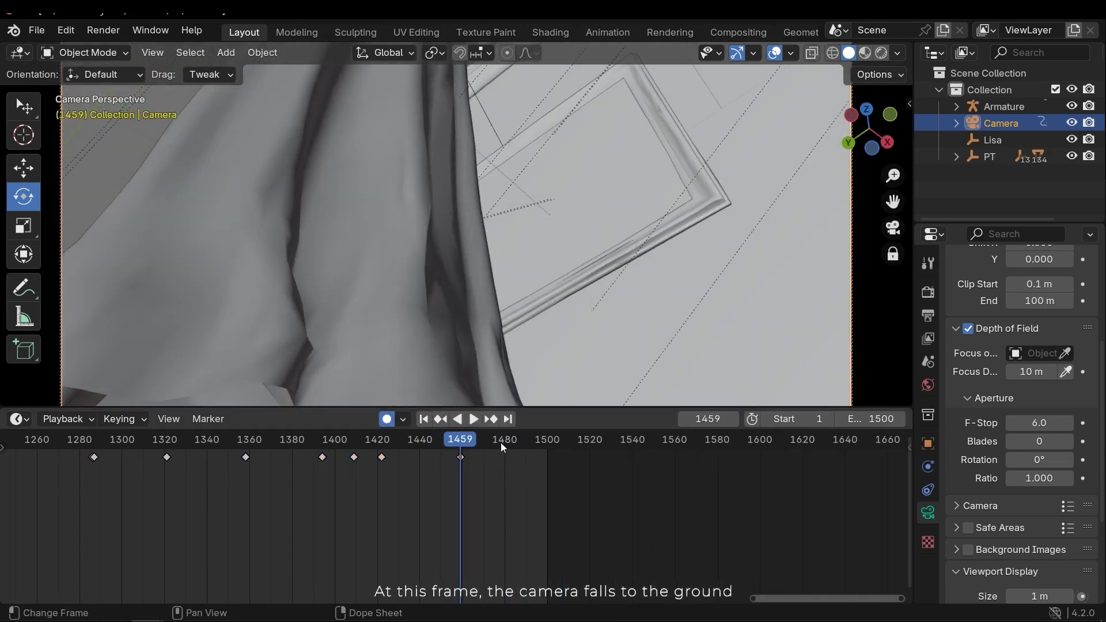
pyautogui.moveTo(500, 442); pyautogui.dragTo(551, 427)
pyautogui.press('space')
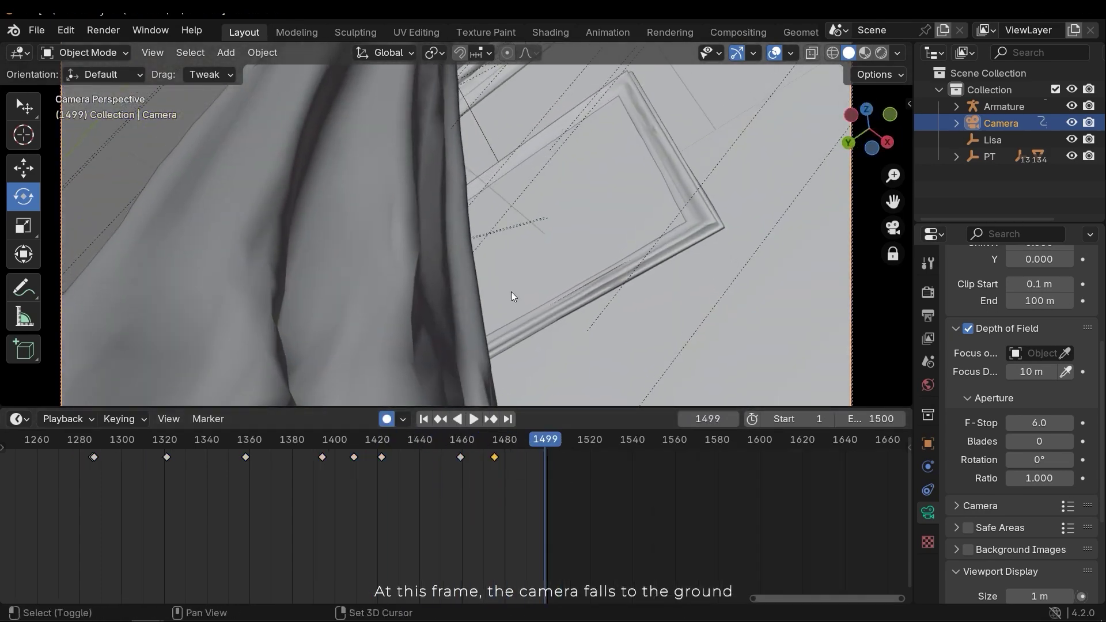
pyautogui.moveTo(545, 442); pyautogui.dragTo(366, 470)
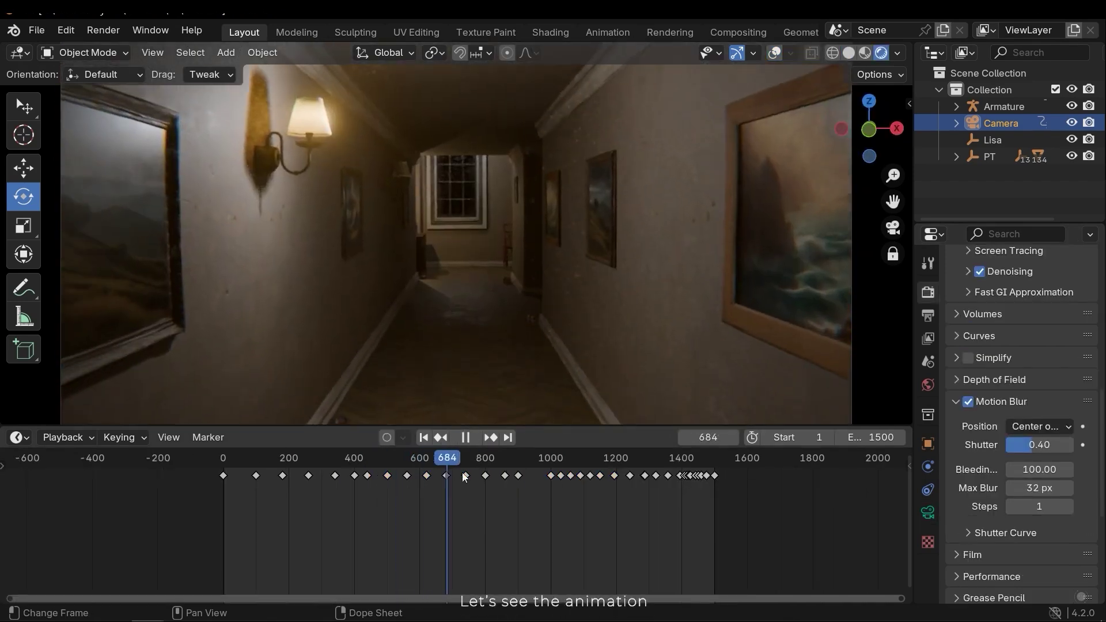
# Scrub to frame 1462 and play the shot back to review the camera fall.
pyautogui.moveTo(464, 477); pyautogui.dragTo(668, 512)
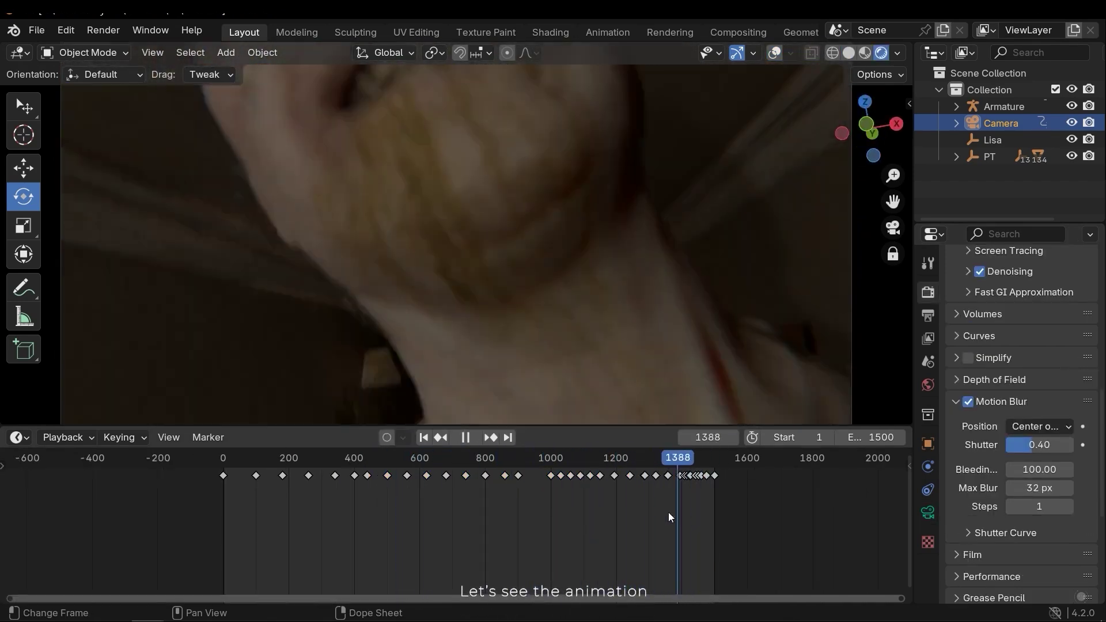
pyautogui.press('space')
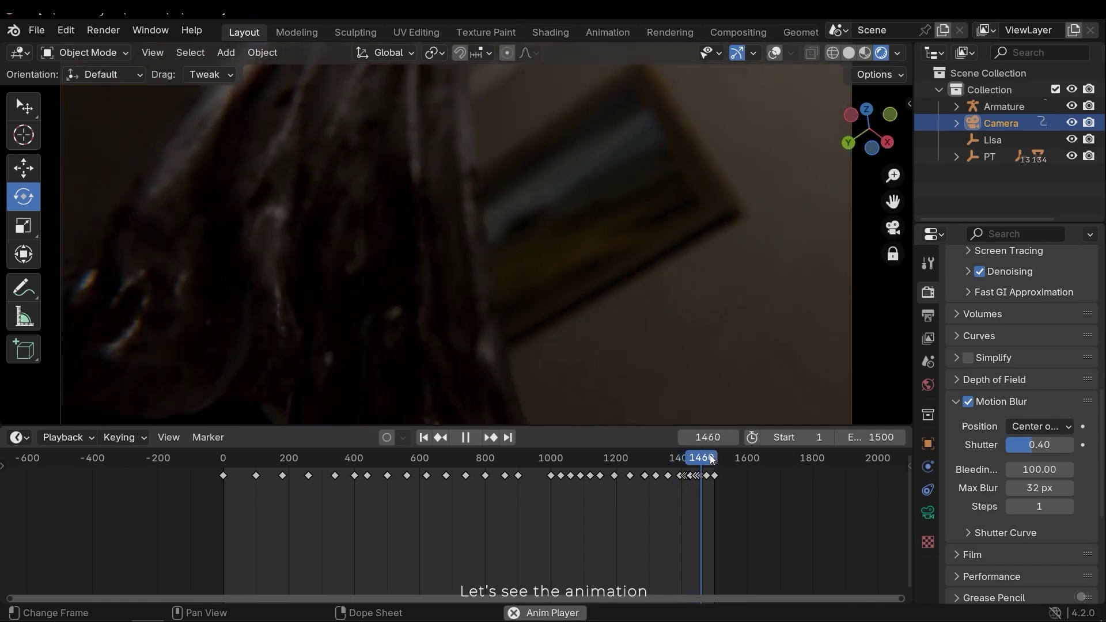
pyautogui.moveTo(729, 478); pyautogui.dragTo(635, 475)
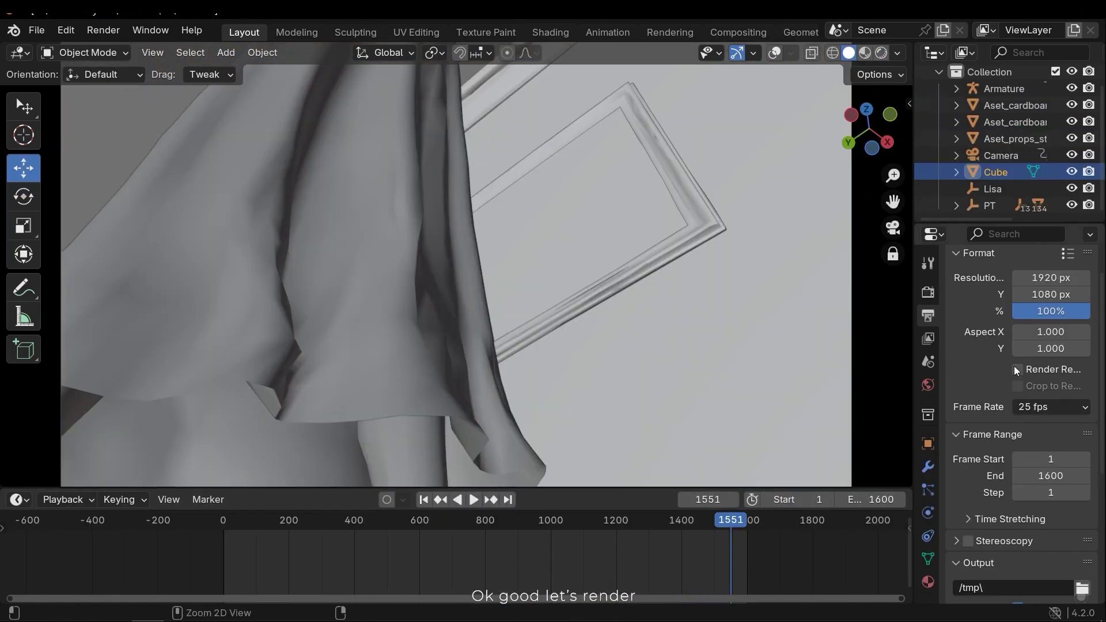
# Save the blend file and view the hallway in Rendered shading at frame 1191.
pyautogui.hotkey('ctrl', 's')
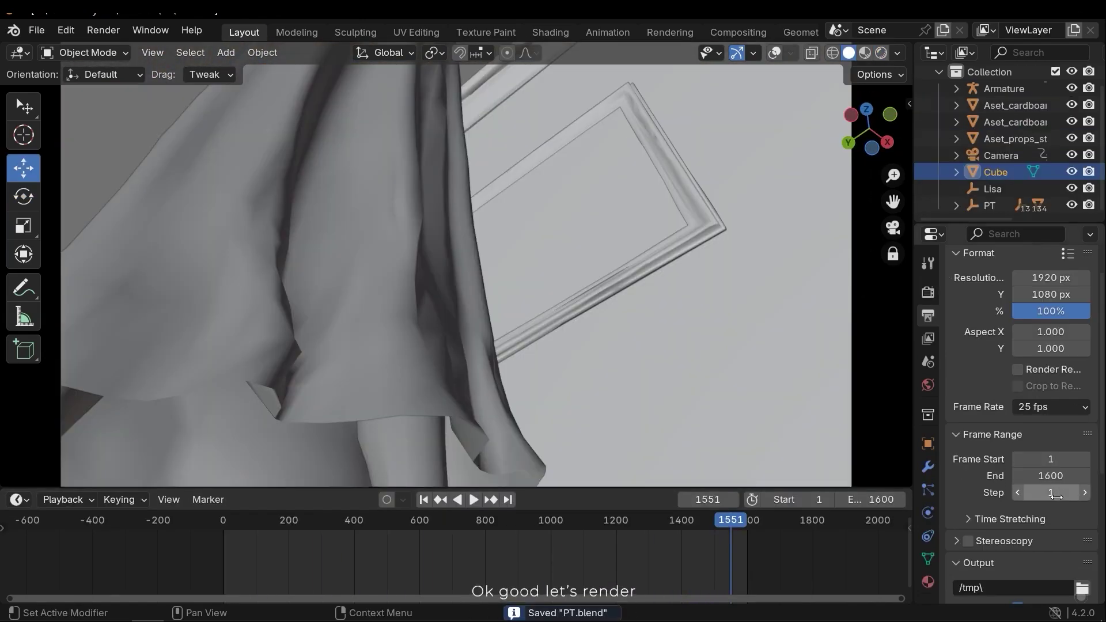
pyautogui.moveTo(478, 519)
pyautogui.mouseDown()
pyautogui.moveTo(472, 508)
pyautogui.moveTo(648, 539)
pyautogui.moveTo(613, 518)
pyautogui.moveTo(632, 538)
pyautogui.mouseUp()
pyautogui.press('z')
pyautogui.click(523, 193)
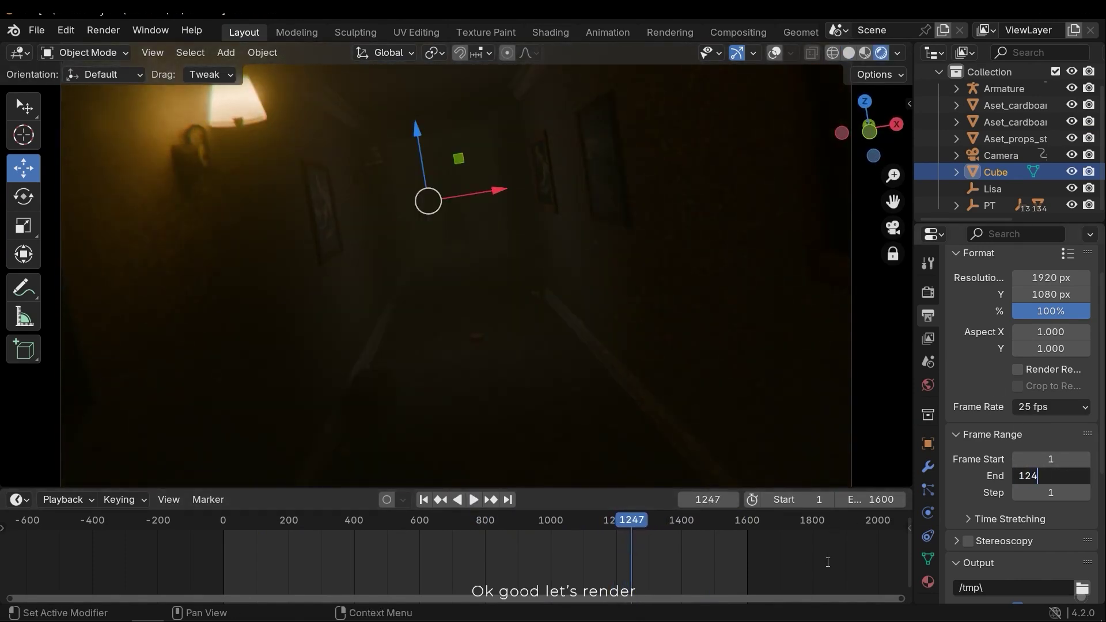